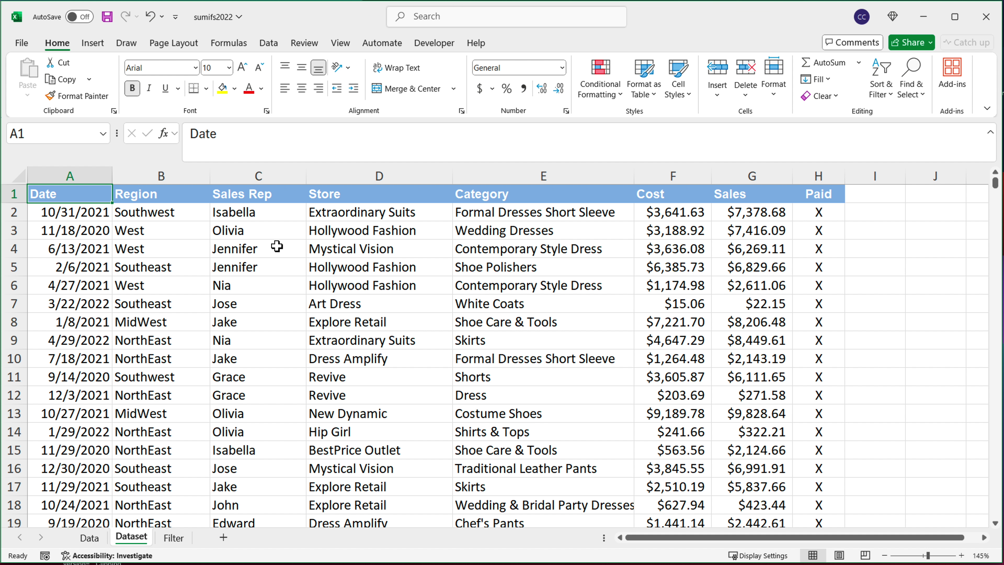
# Create a PivotTable from Dataset range A1:H30 and place it on the existing worksheet at cell K1.
pyautogui.scroll(-2, 276, 246)
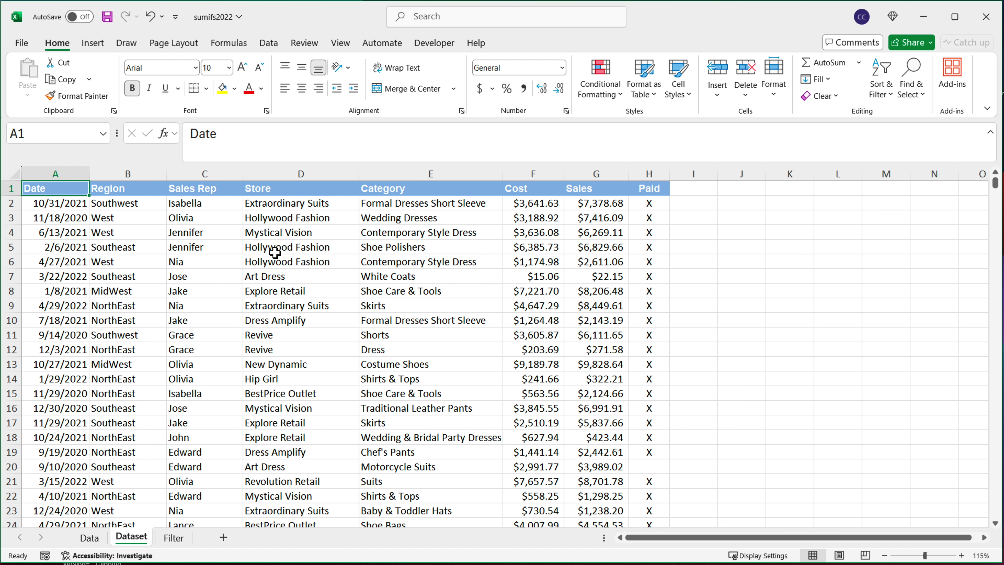
pyautogui.scroll(-2, 277, 246)
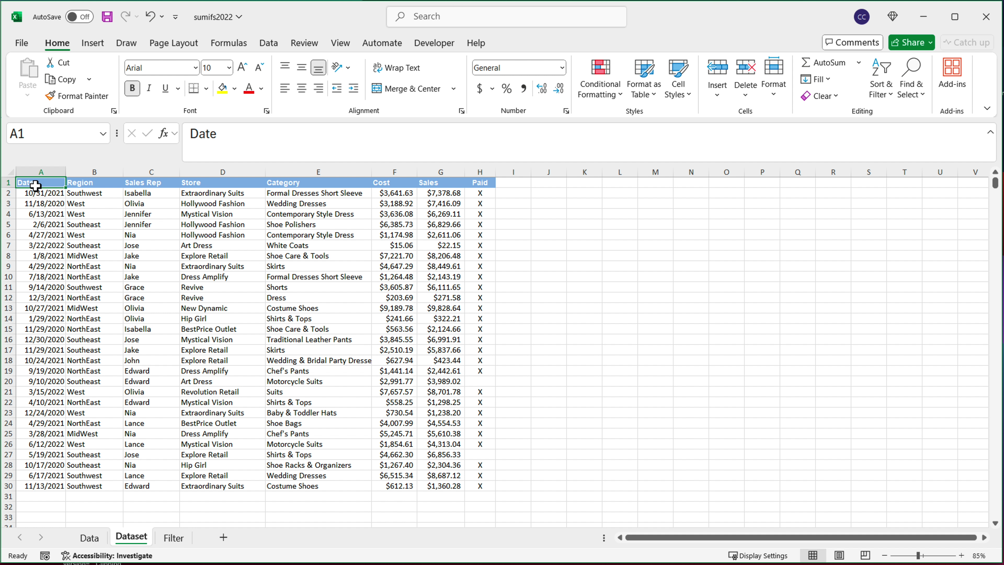
pyautogui.moveTo(35, 186); pyautogui.dragTo(476, 488)
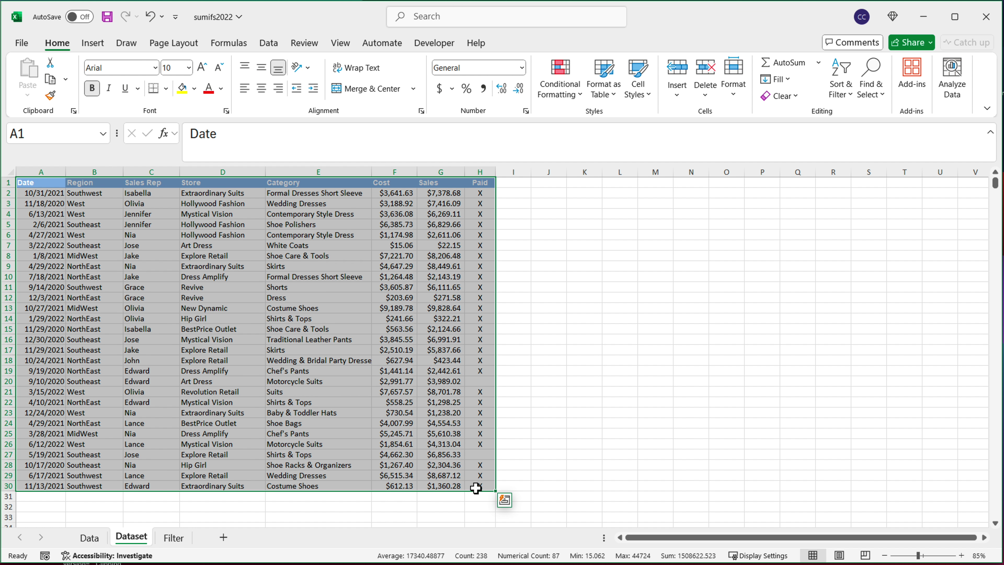
pyautogui.click(92, 43)
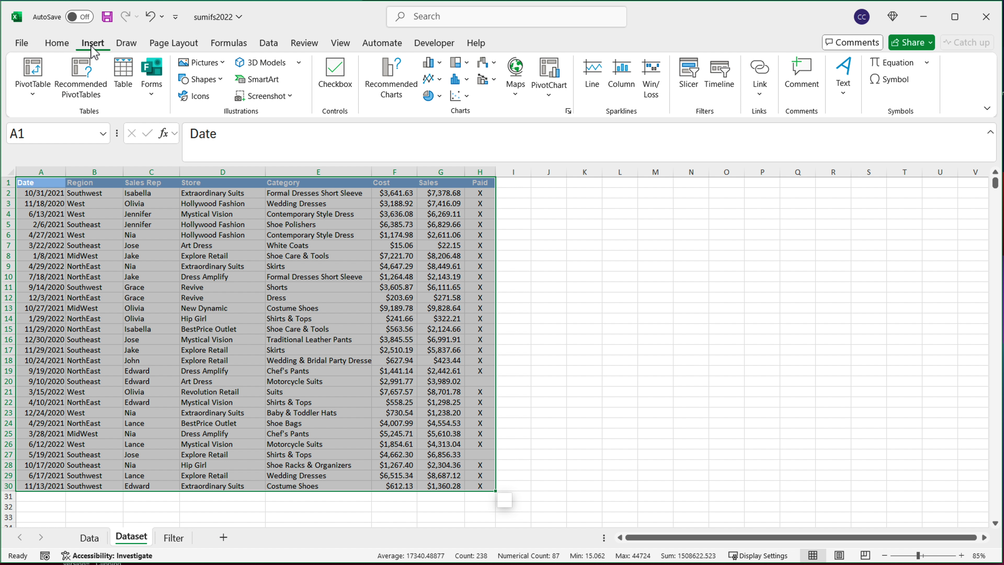
pyautogui.click(36, 85)
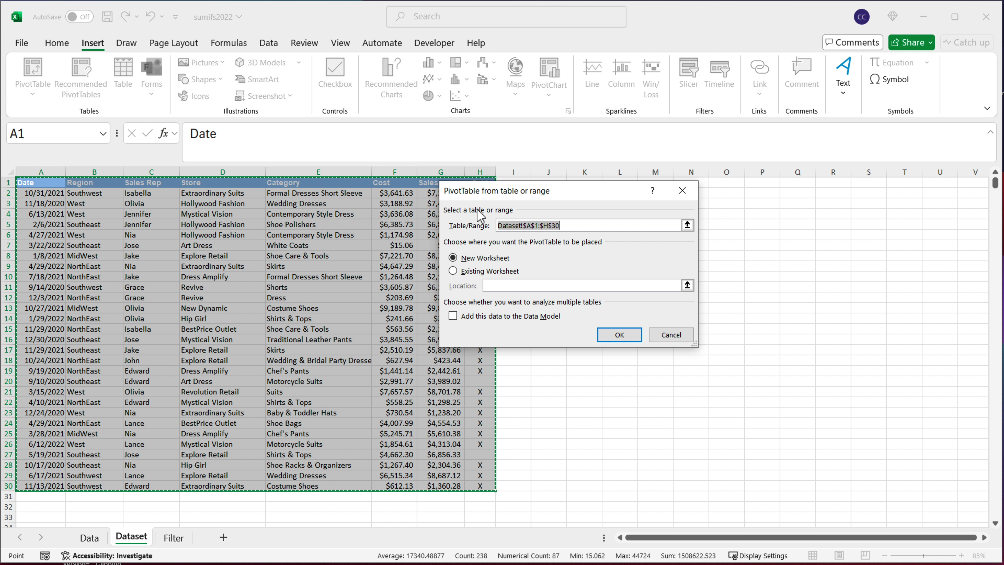
pyautogui.click(474, 273)
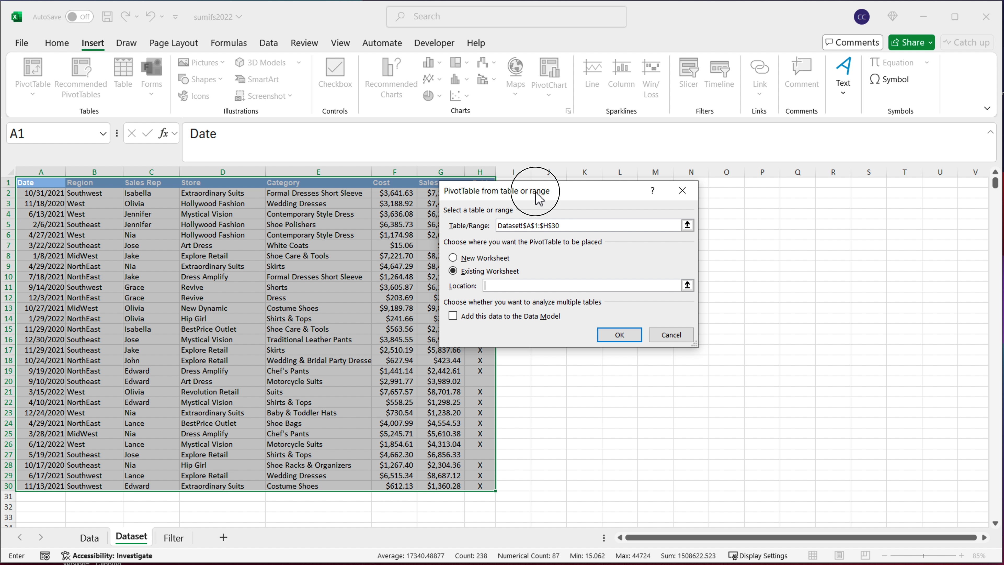
pyautogui.moveTo(538, 194); pyautogui.dragTo(538, 207)
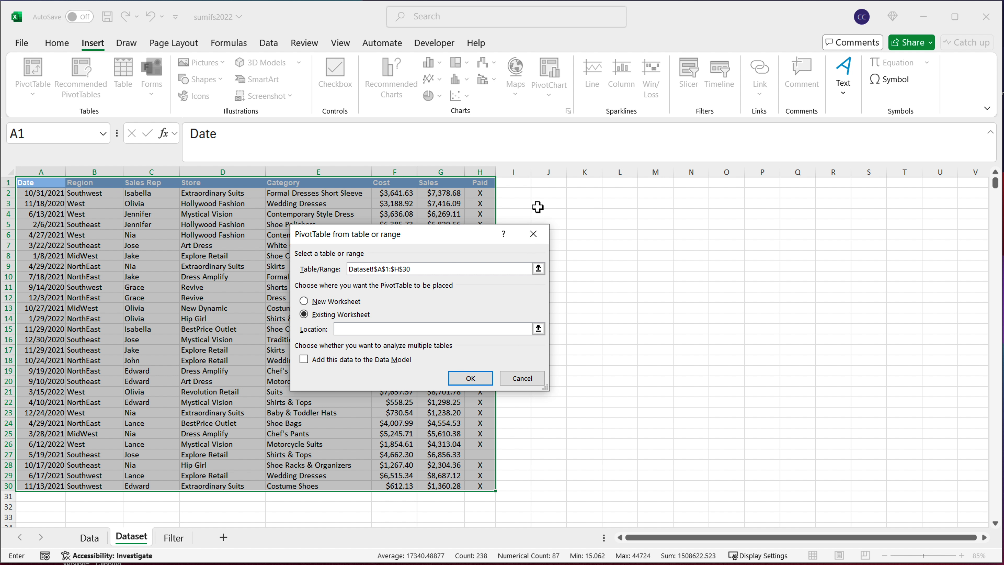
pyautogui.click(589, 188)
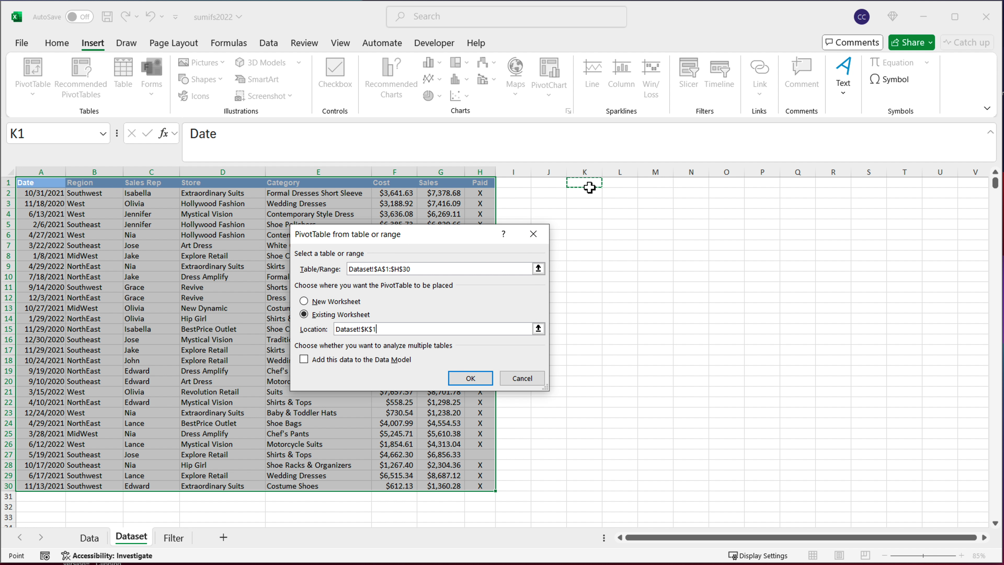
pyautogui.click(471, 378)
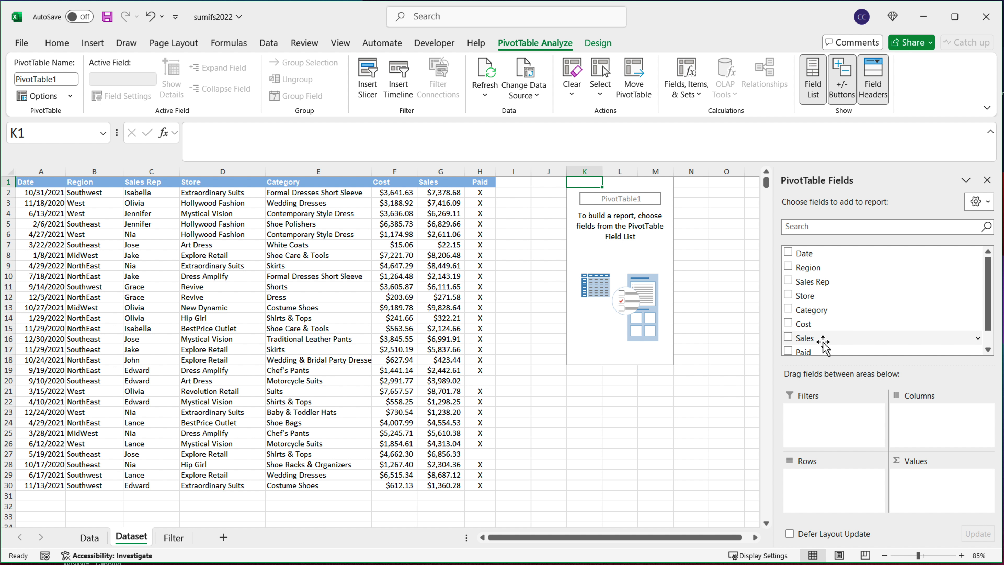
# Add the Sales field to the PivotTable's values and compare it with the source Sales column.
pyautogui.moveTo(804, 338); pyautogui.dragTo(944, 509)
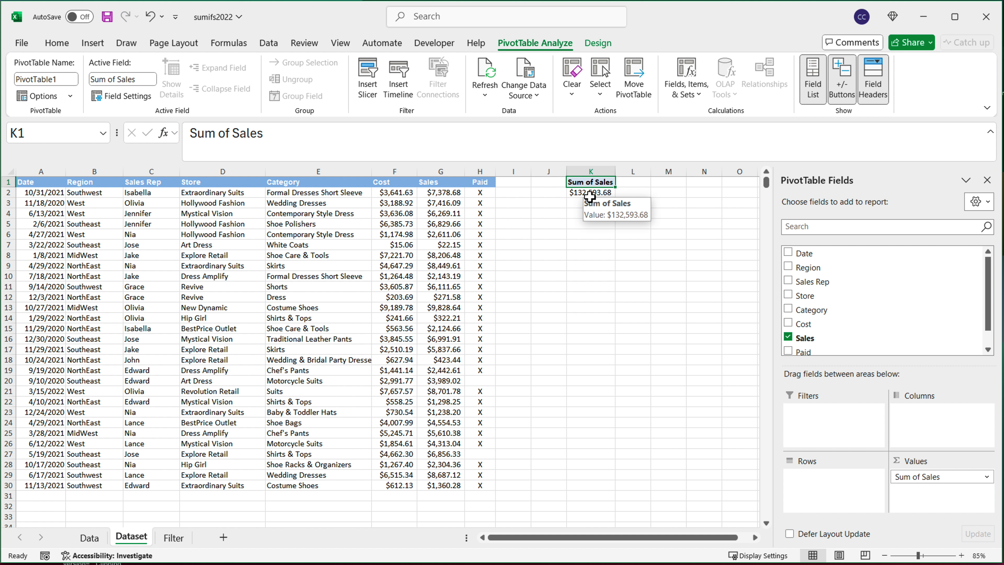
pyautogui.moveTo(441, 182); pyautogui.dragTo(427, 458)
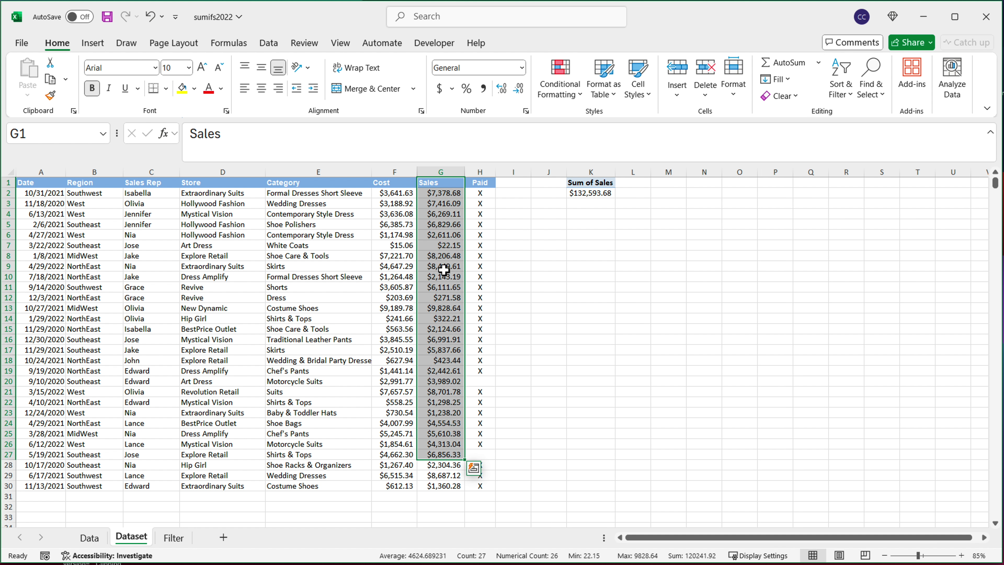
# Try summarizing the PivotTable's Sales values by Count and by Average, and return the summary to Sum.
pyautogui.click(582, 193)
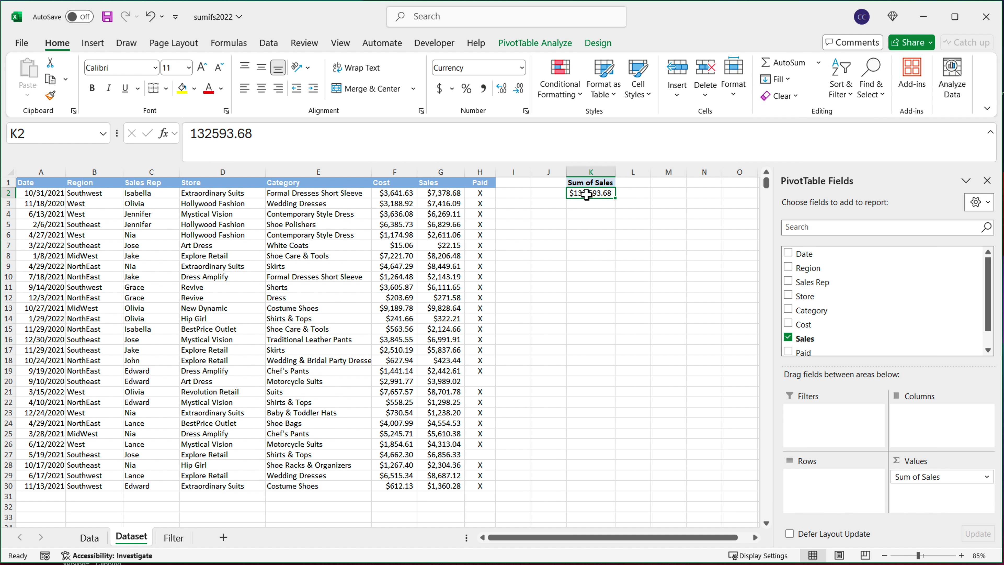
pyautogui.rightClick(585, 194)
pyautogui.moveTo(680, 370)
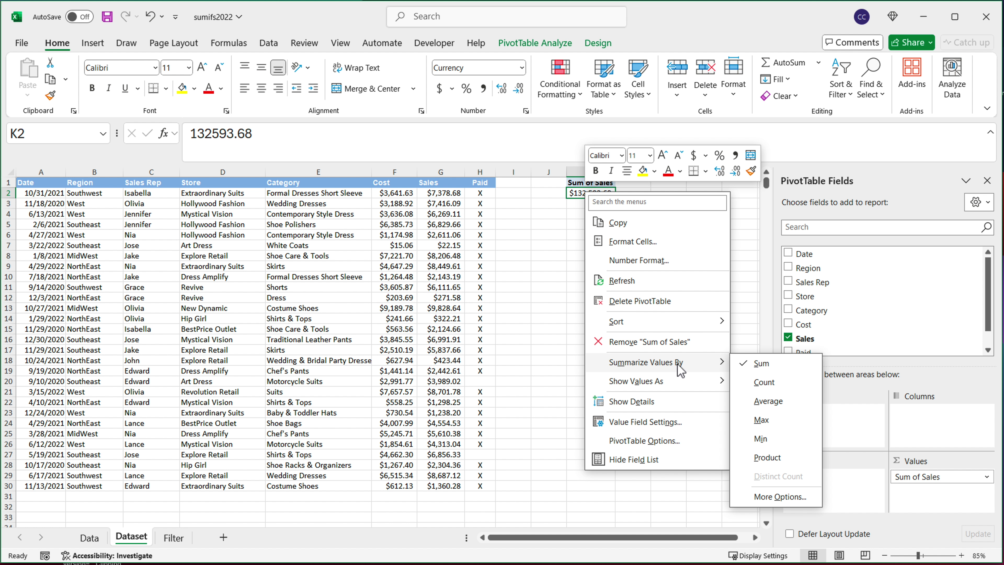
pyautogui.click(762, 383)
pyautogui.rightClick(603, 198)
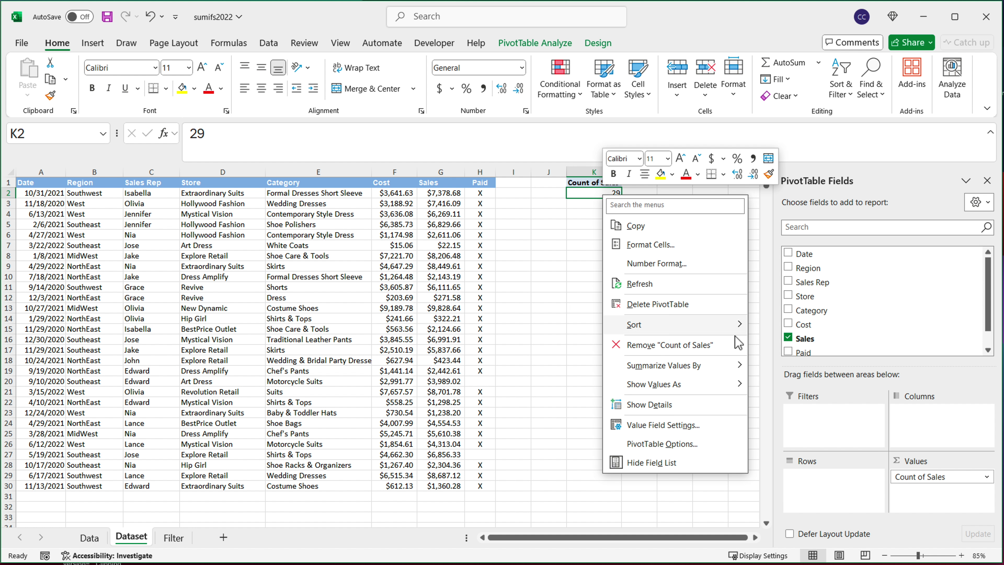
pyautogui.moveTo(745, 374)
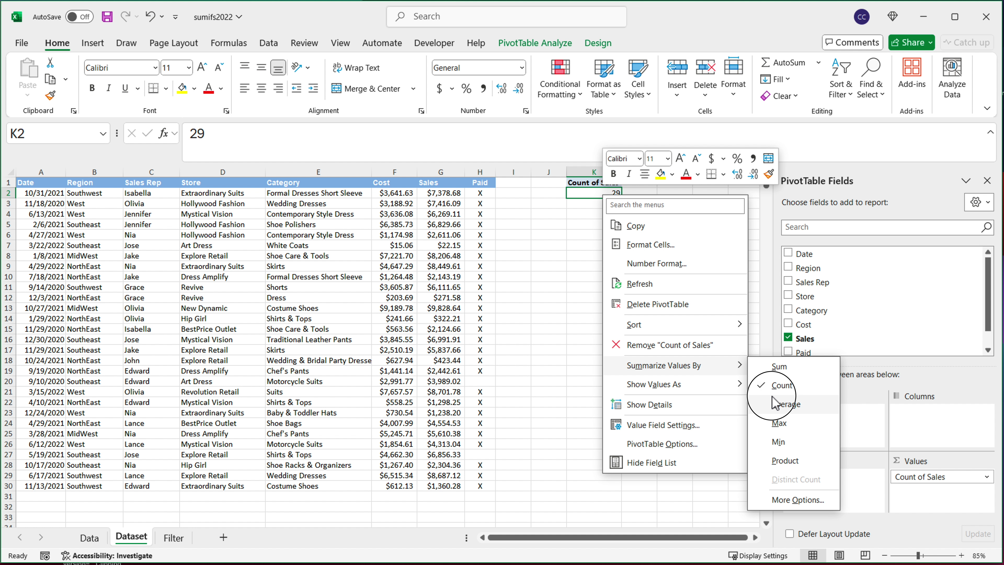
pyautogui.click(785, 404)
pyautogui.rightClick(605, 198)
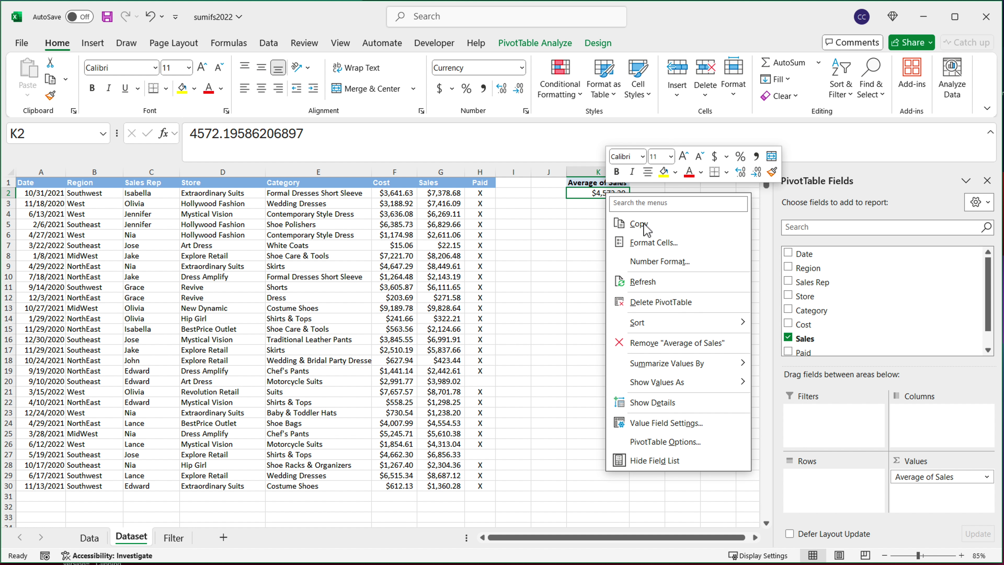
pyautogui.moveTo(734, 373)
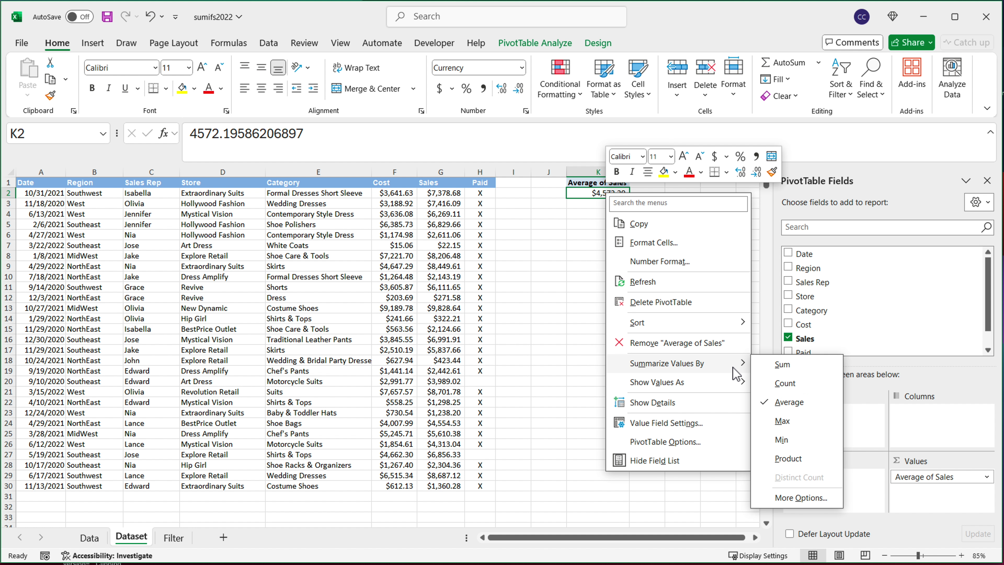
pyautogui.click(783, 365)
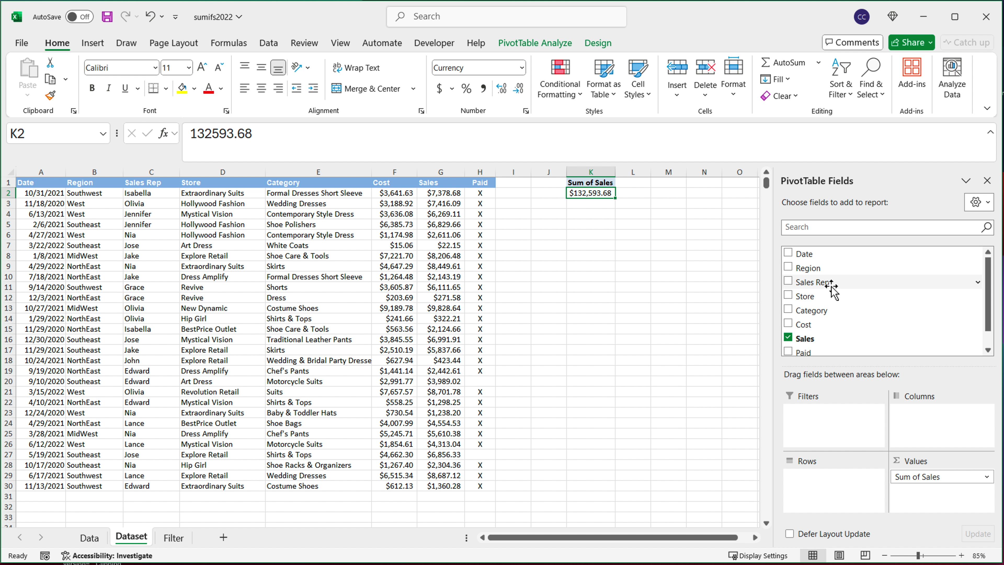
# Lay out the PivotTable with Sales Rep in the rows and Region in the columns.
pyautogui.moveTo(831, 283); pyautogui.dragTo(834, 495)
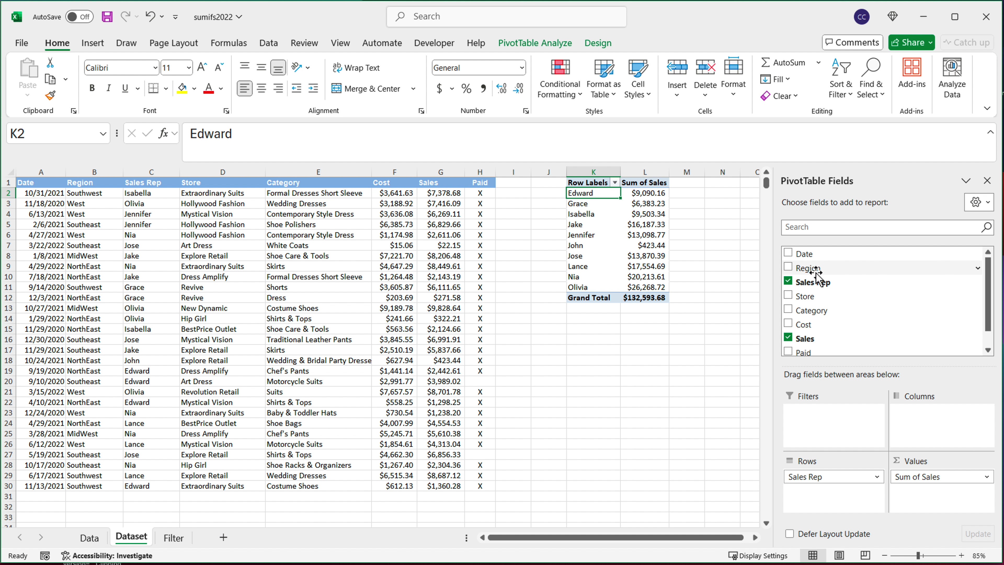
pyautogui.moveTo(821, 277); pyautogui.dragTo(926, 415)
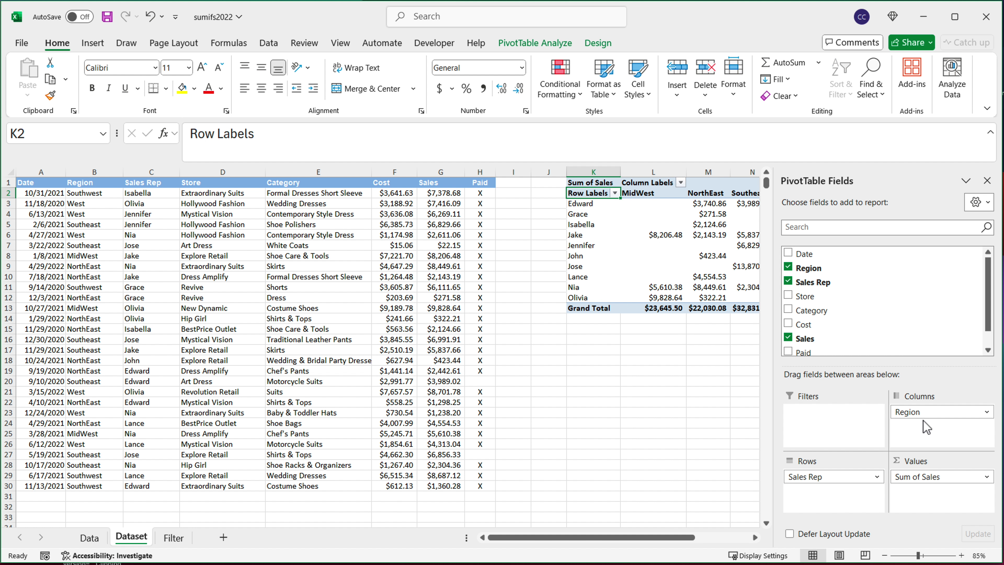
pyautogui.click(556, 382)
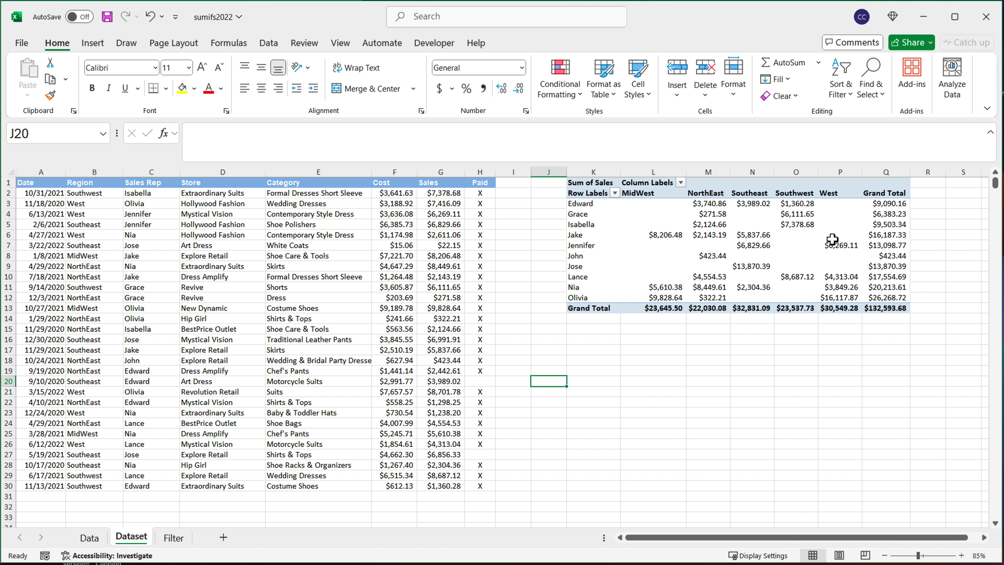
pyautogui.click(682, 357)
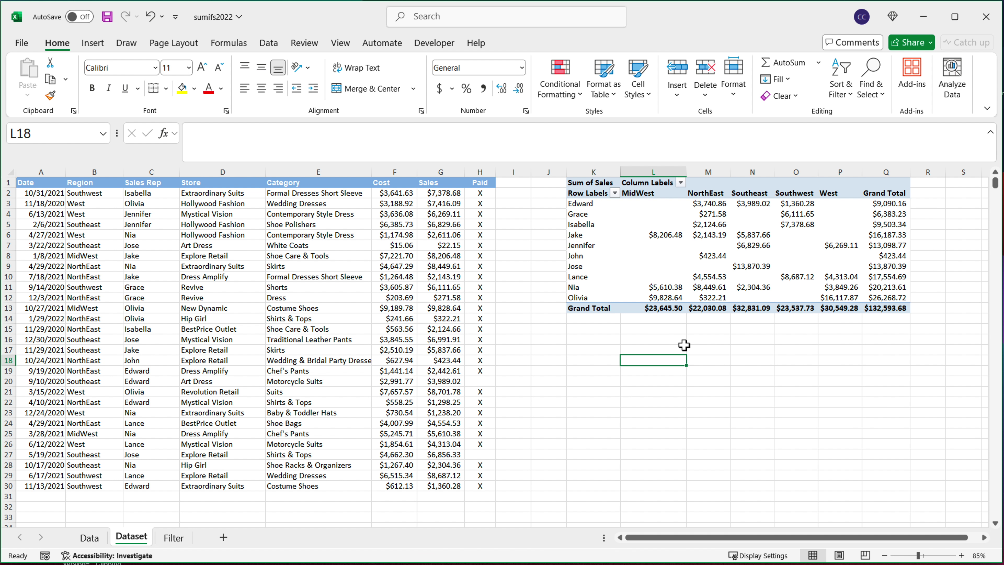
pyautogui.click(695, 265)
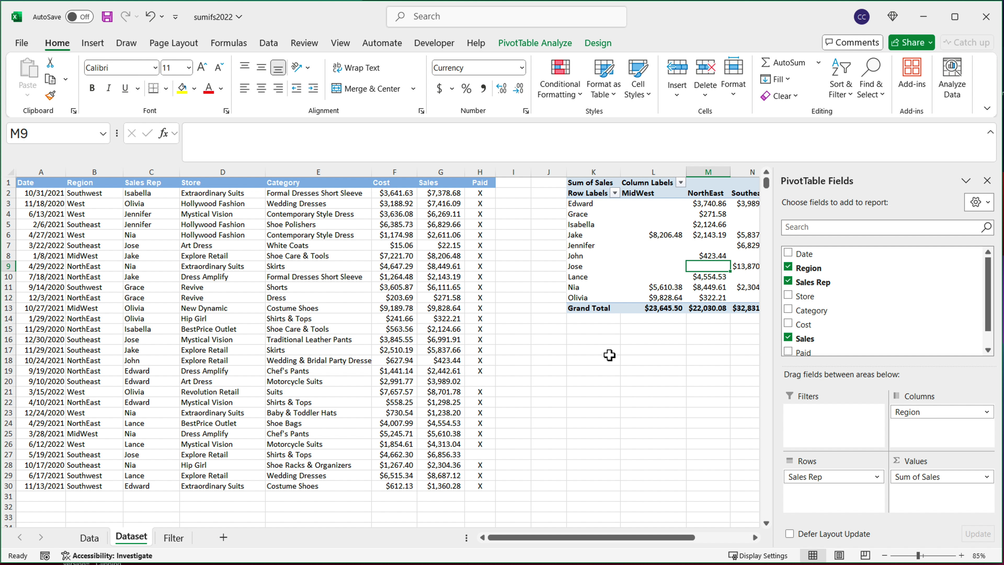
# Start a PIVOTBY formula in cell K18 with the Sales Rep range C1:C30 as its row fields.
pyautogui.click(601, 360)
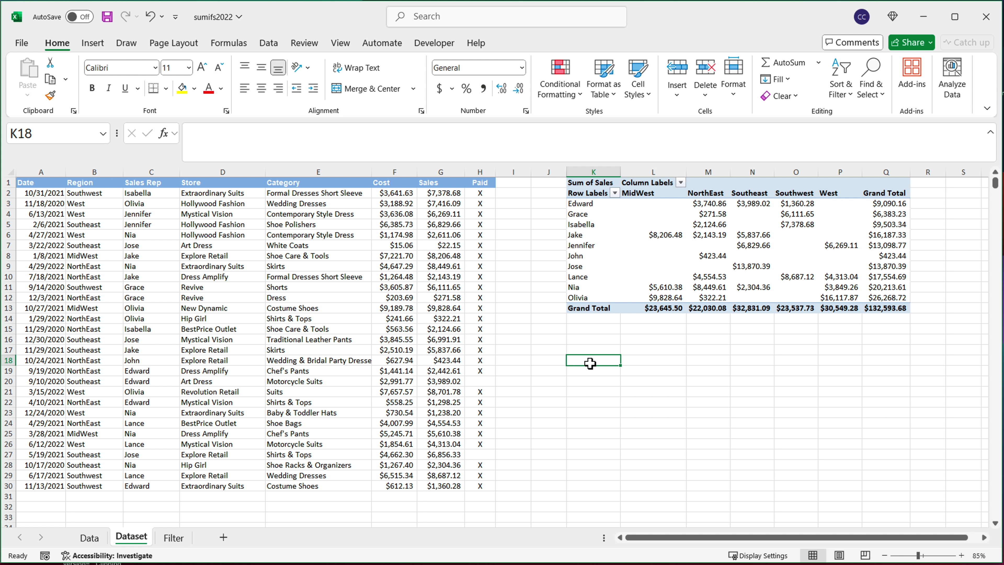
pyautogui.write('=PIO')
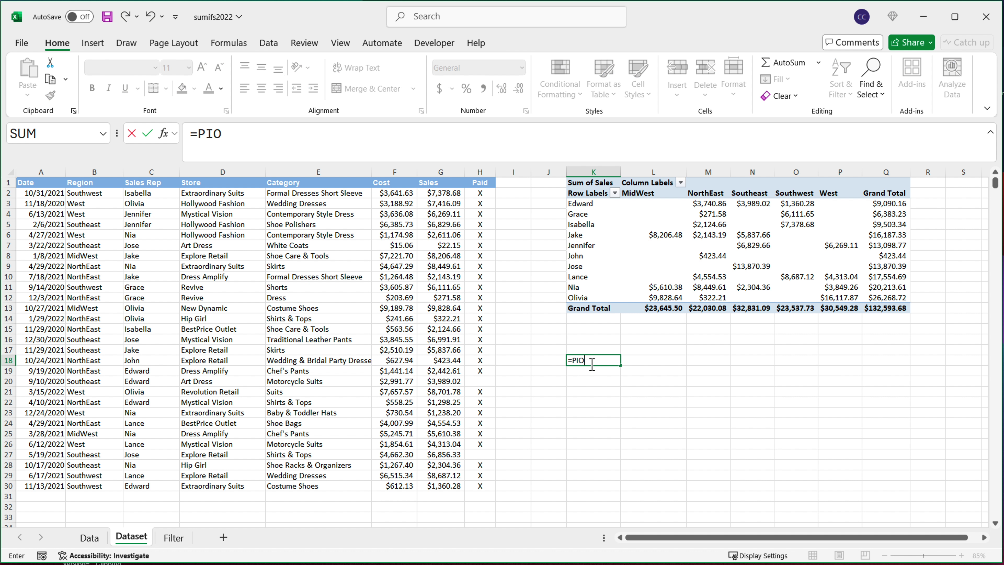
pyautogui.press('BackSpace')
pyautogui.press('Down')
pyautogui.press('Tab')
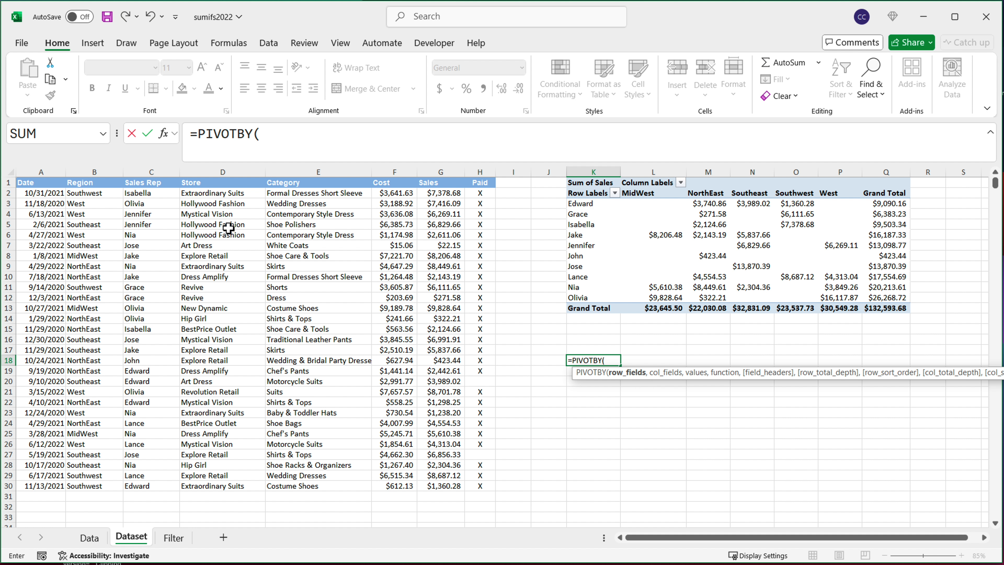
pyautogui.moveTo(155, 187); pyautogui.dragTo(146, 487)
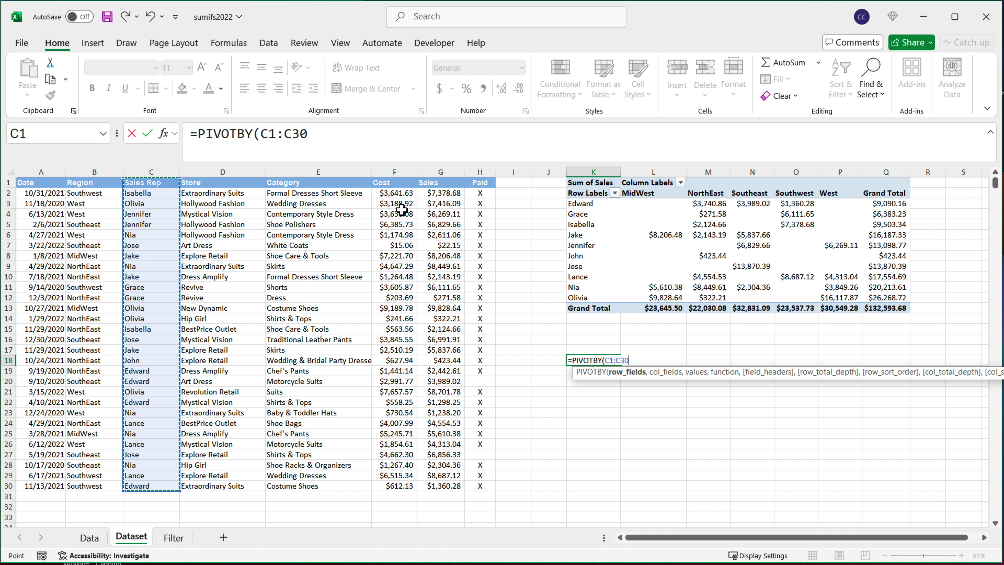
pyautogui.write(',')
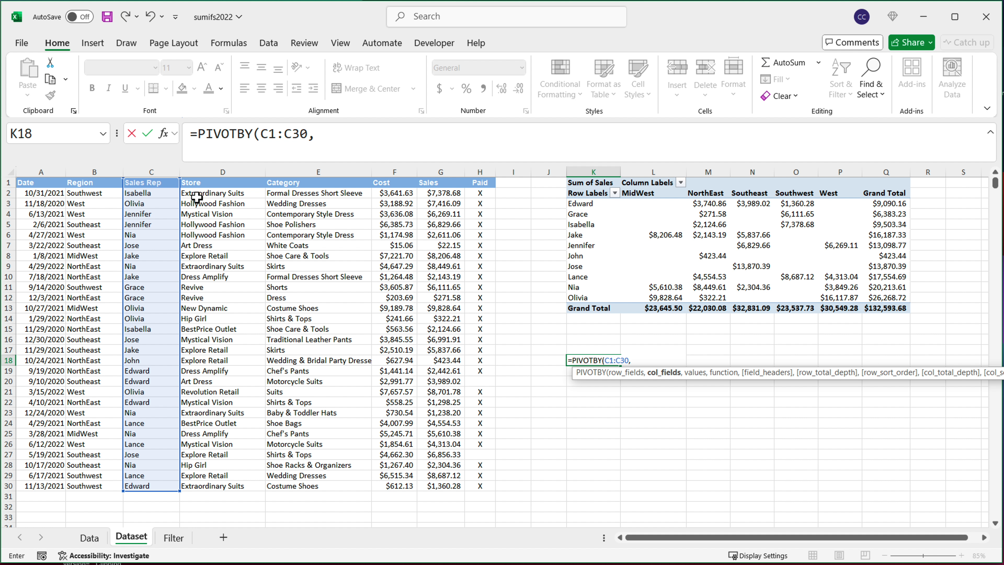
# Add the Region range B1:B30 as the formula's column fields and the Sales range G1:G30 as its values.
pyautogui.moveTo(96, 183); pyautogui.dragTo(109, 486)
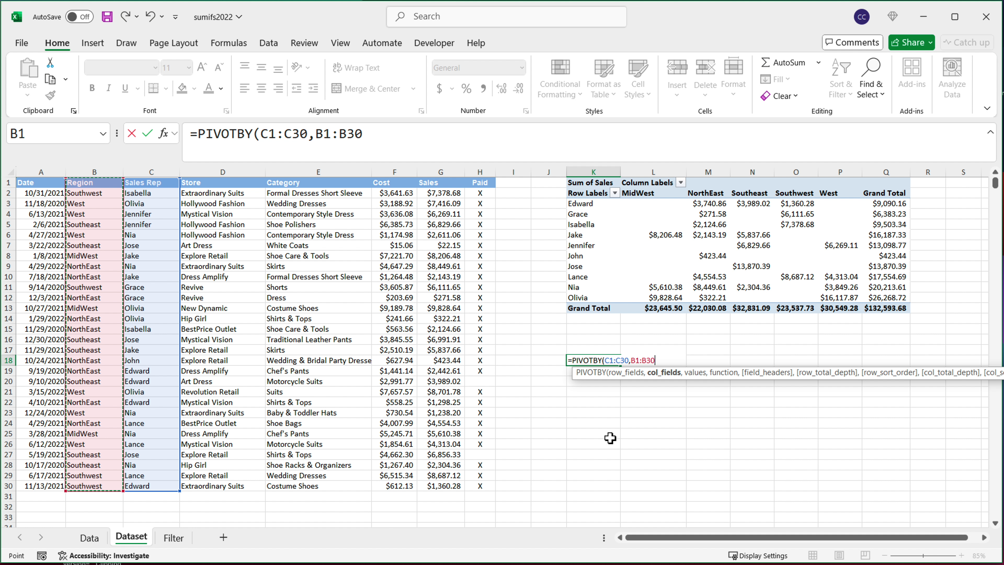
pyautogui.write(',')
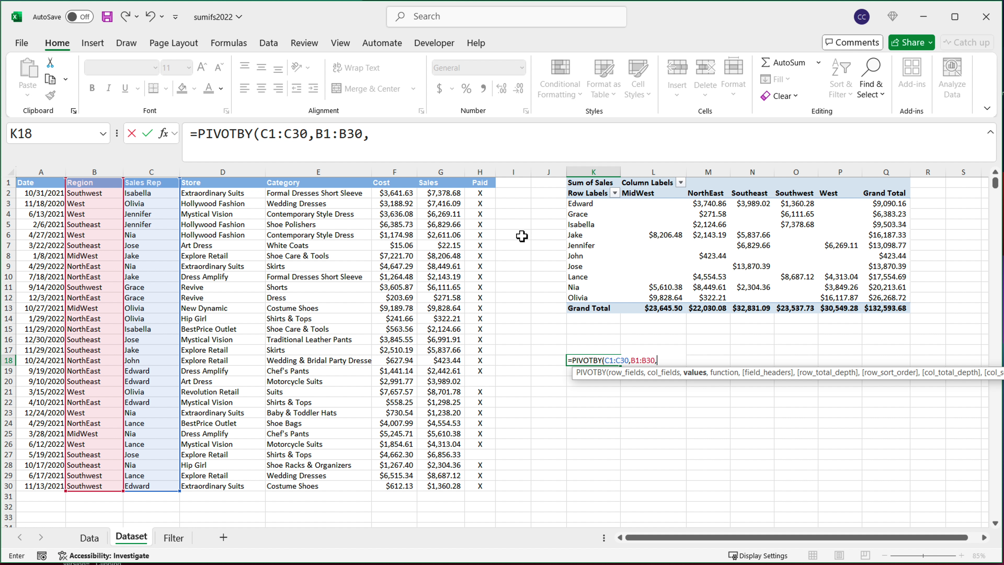
pyautogui.moveTo(444, 185); pyautogui.dragTo(437, 489)
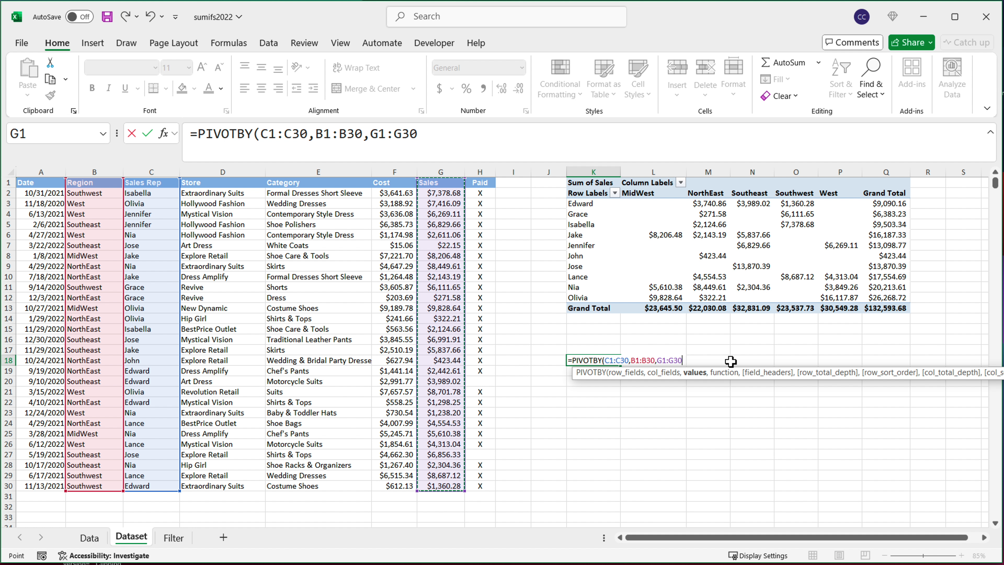
pyautogui.write(',')
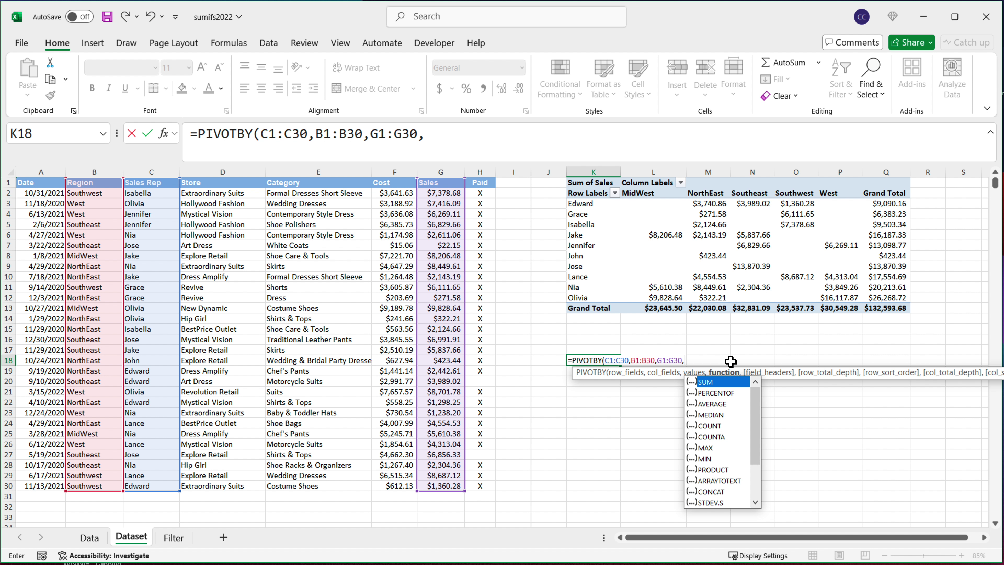
# Add SUM as the aggregation function of the PIVOTBY formula in K18.
pyautogui.write('SU')
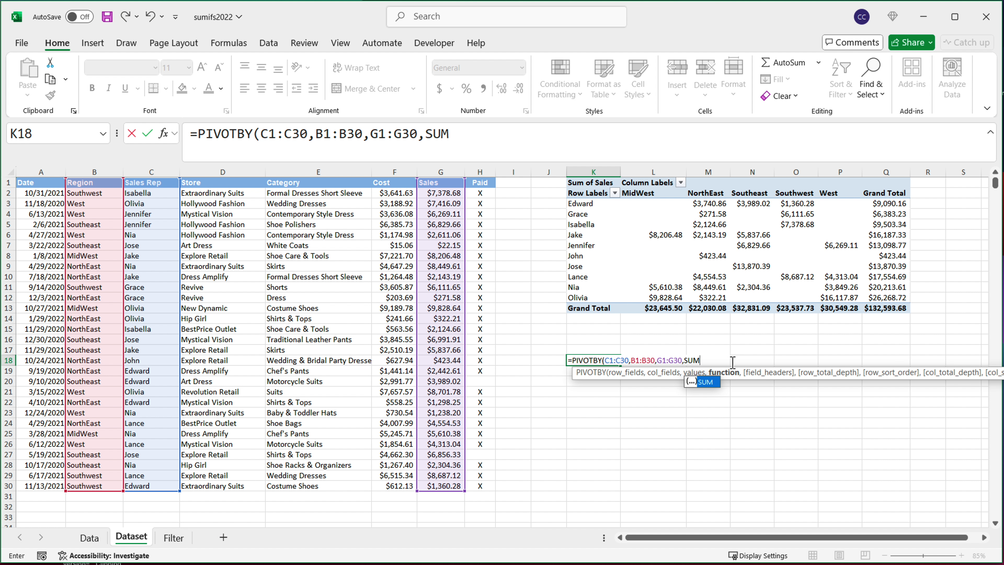
pyautogui.write('M(')
pyautogui.press('BackSpace')
pyautogui.write(',')
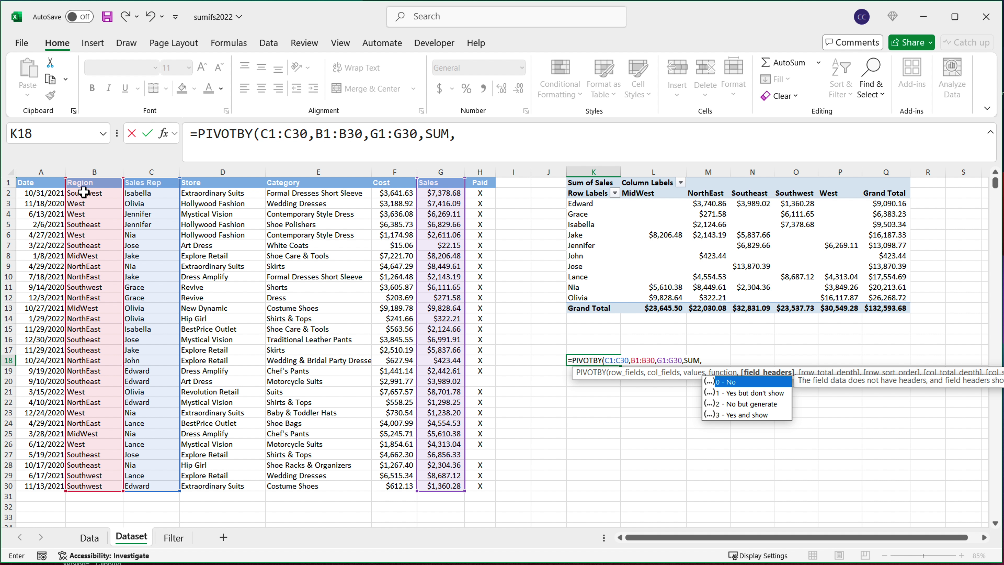
# Complete the formula with field headers set to 3 - Yes and show, and check the report's labels, values and totals.
pyautogui.click(756, 395)
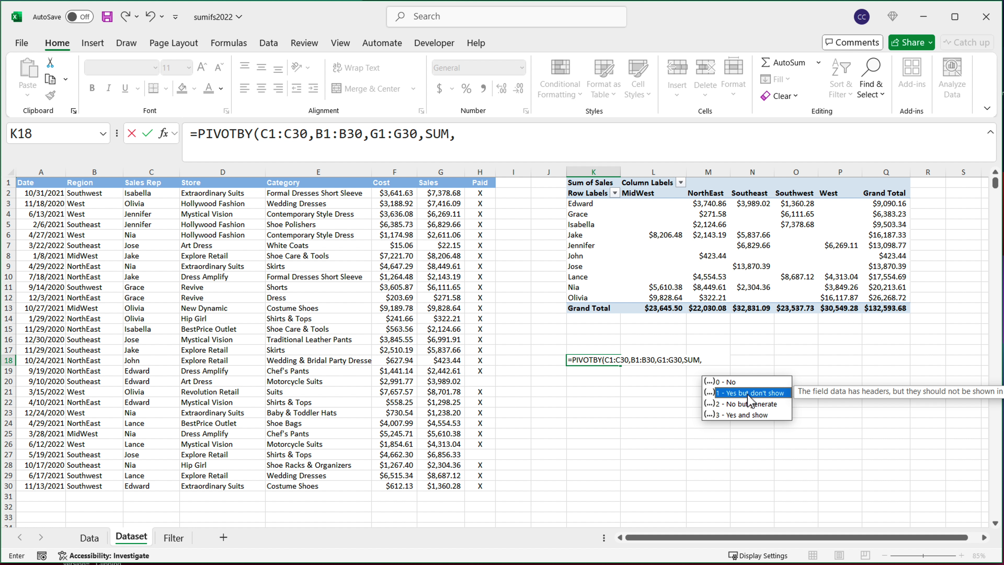
pyautogui.click(745, 415)
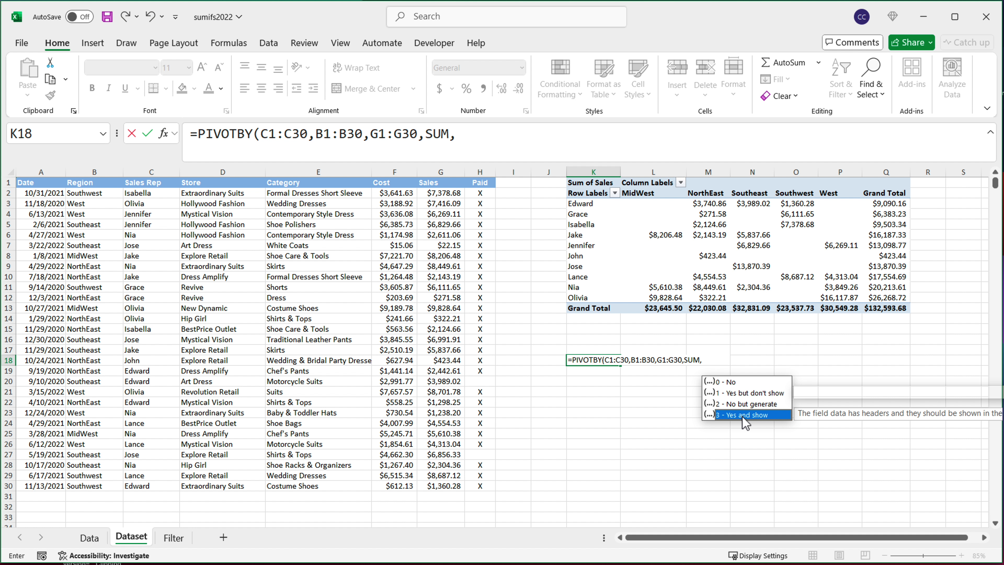
pyautogui.doubleClick(743, 415)
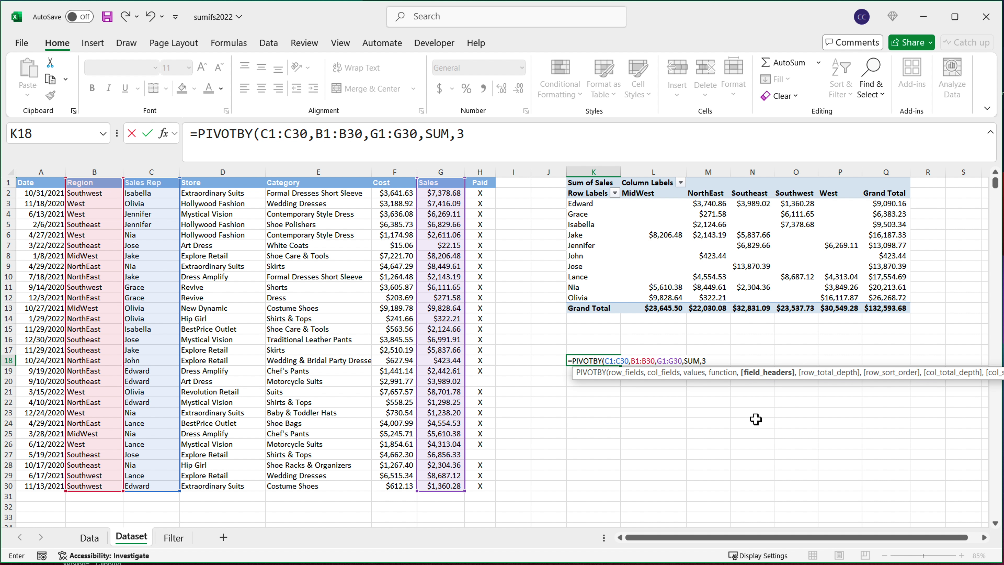
pyautogui.write(')')
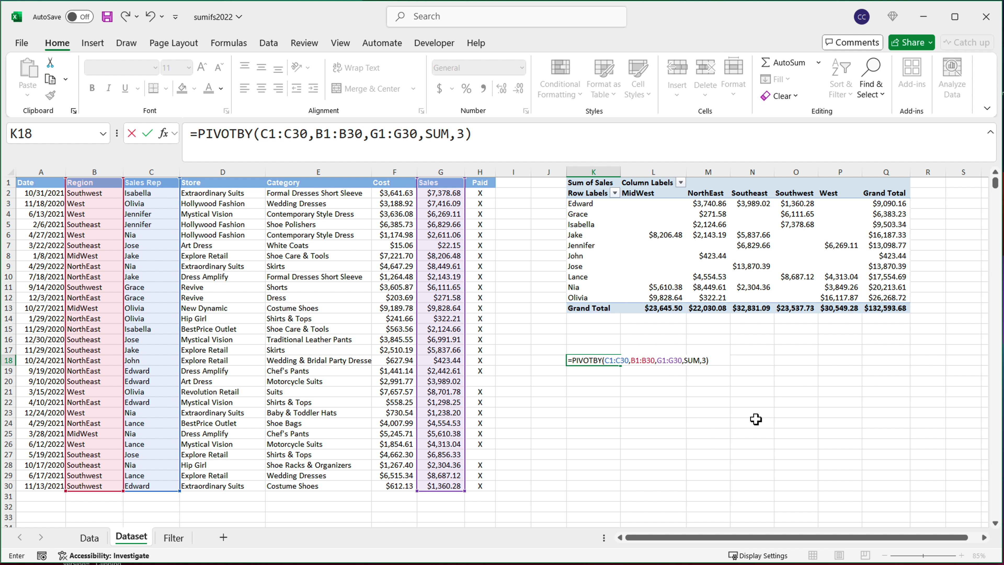
pyautogui.press('Return')
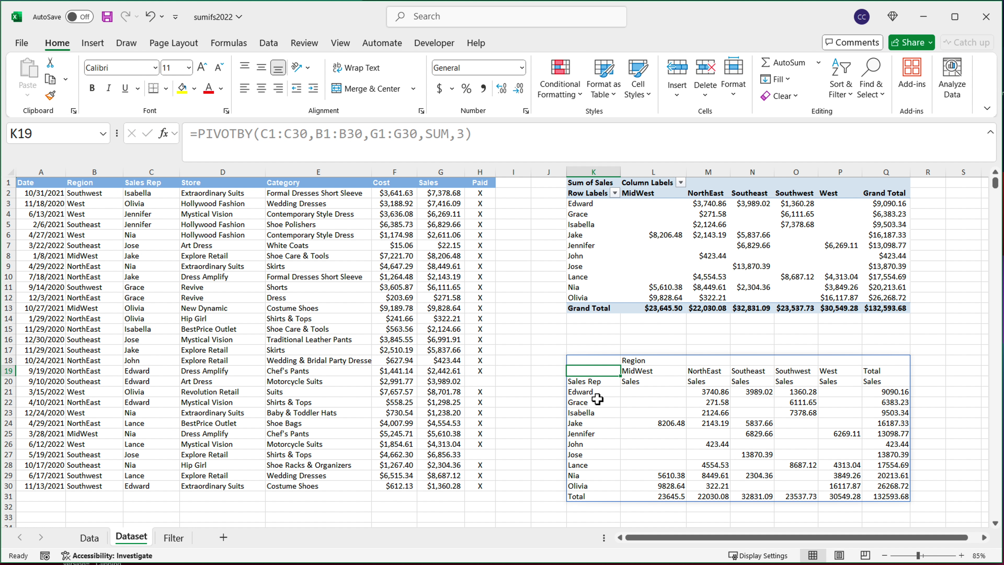
pyautogui.moveTo(596, 393); pyautogui.dragTo(597, 490)
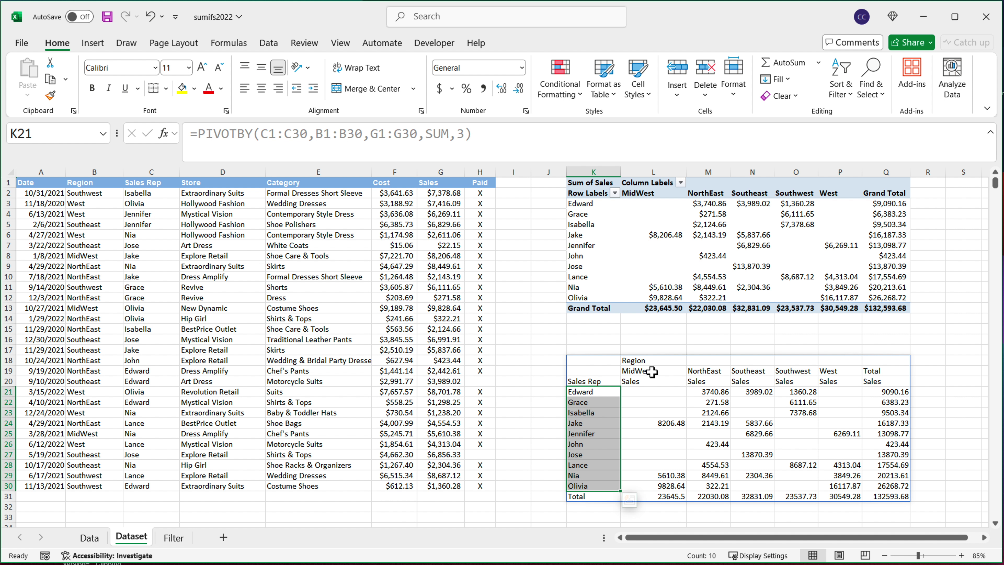
pyautogui.moveTo(650, 371); pyautogui.dragTo(847, 376)
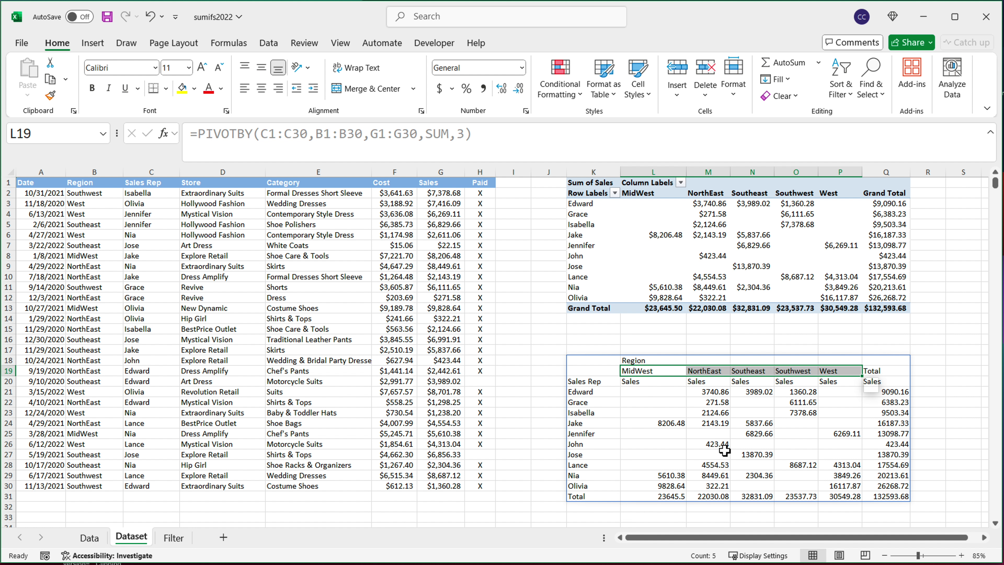
pyautogui.moveTo(652, 393); pyautogui.dragTo(850, 487)
pyautogui.moveTo(902, 394); pyautogui.dragTo(885, 499)
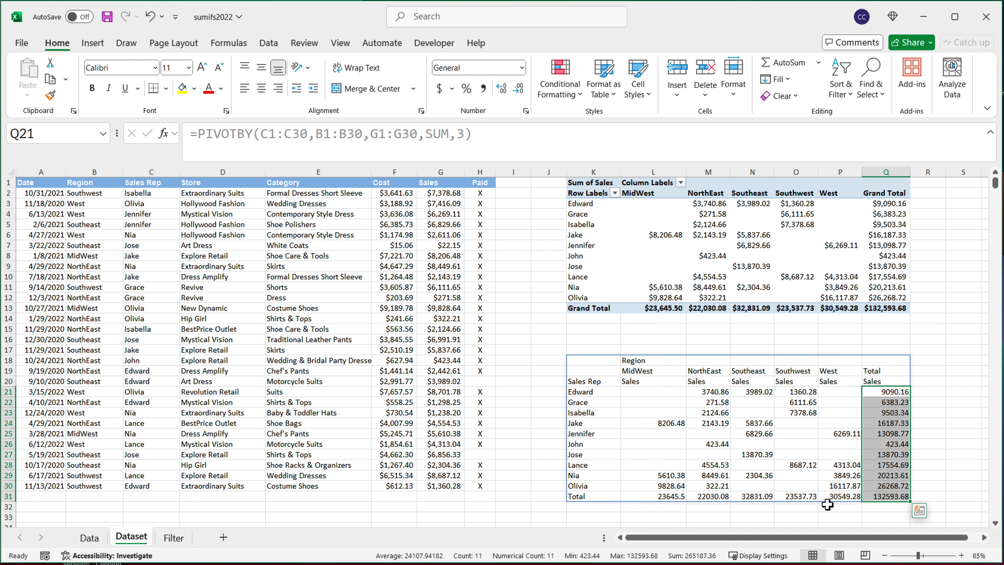
pyautogui.click(747, 498)
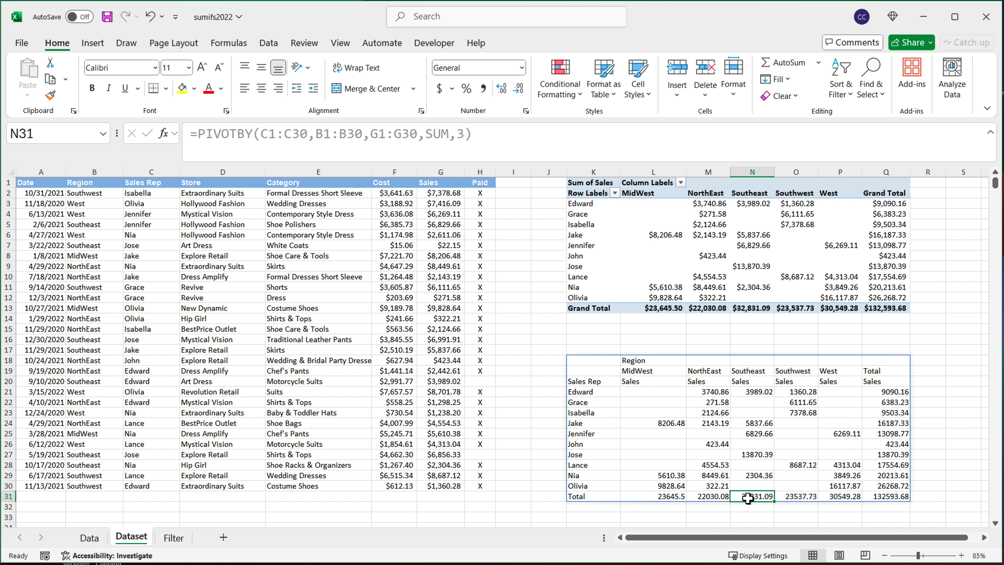
# Change the PIVOTBY formula's field headers argument to 1 - Yes but don't show, and check the report's region and sales rep labels.
pyautogui.click(596, 364)
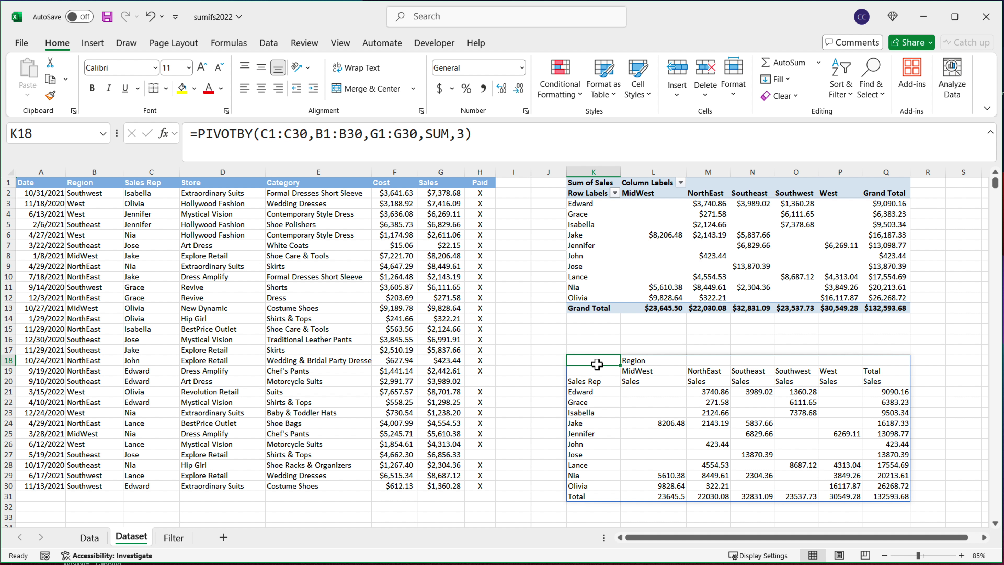
pyautogui.doubleClick(595, 363)
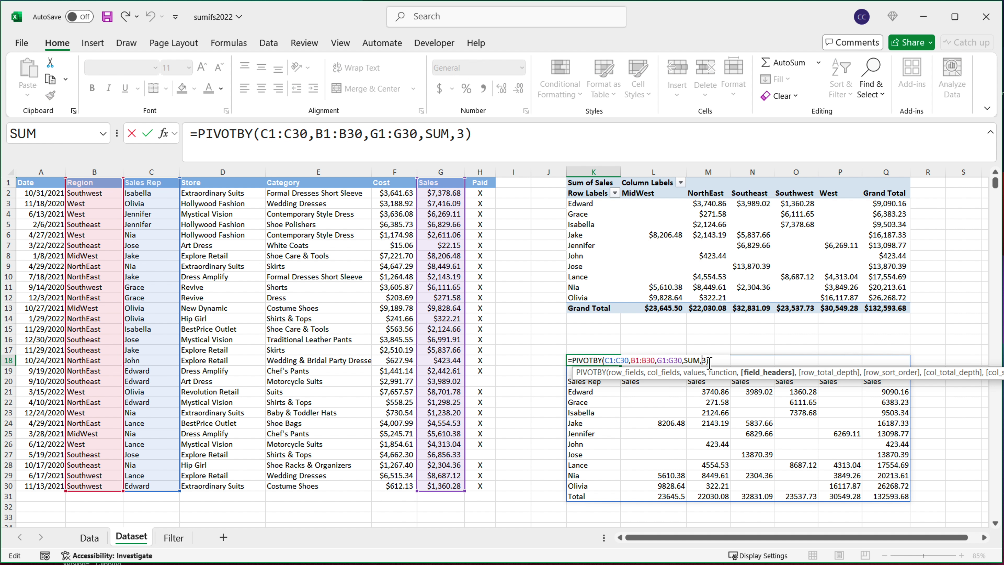
pyautogui.press('BackSpace')
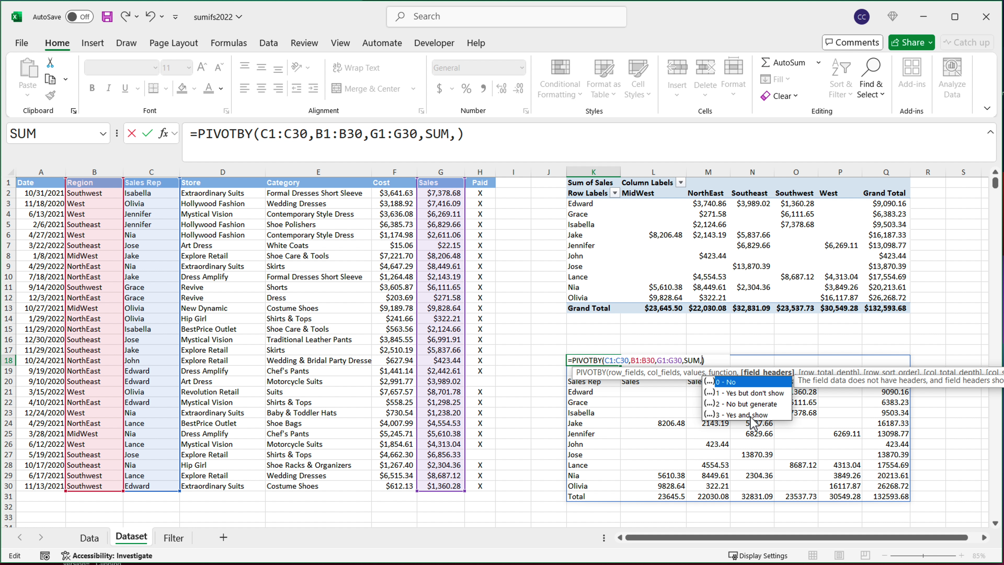
pyautogui.click(749, 393)
pyautogui.doubleClick(750, 393)
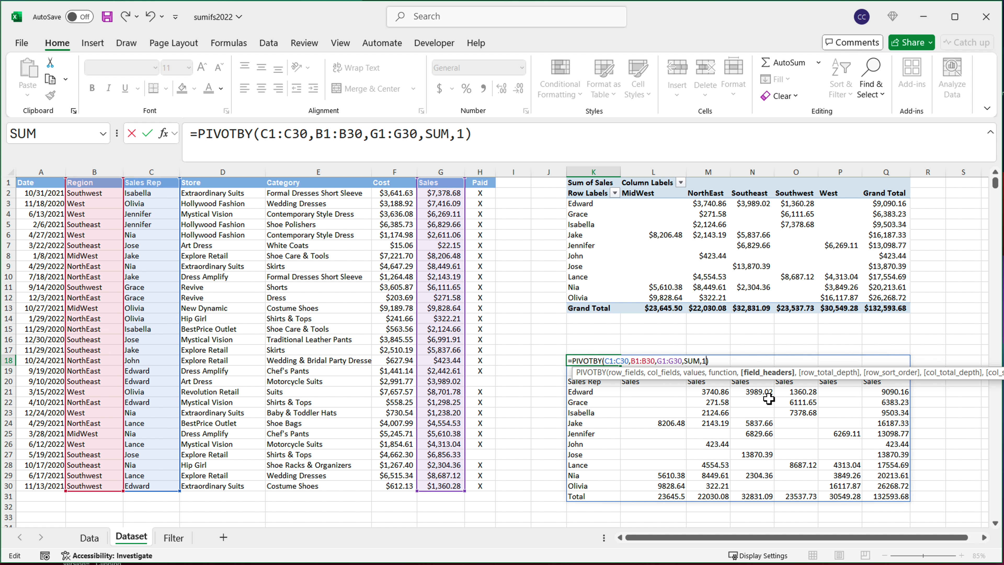
pyautogui.press('Return')
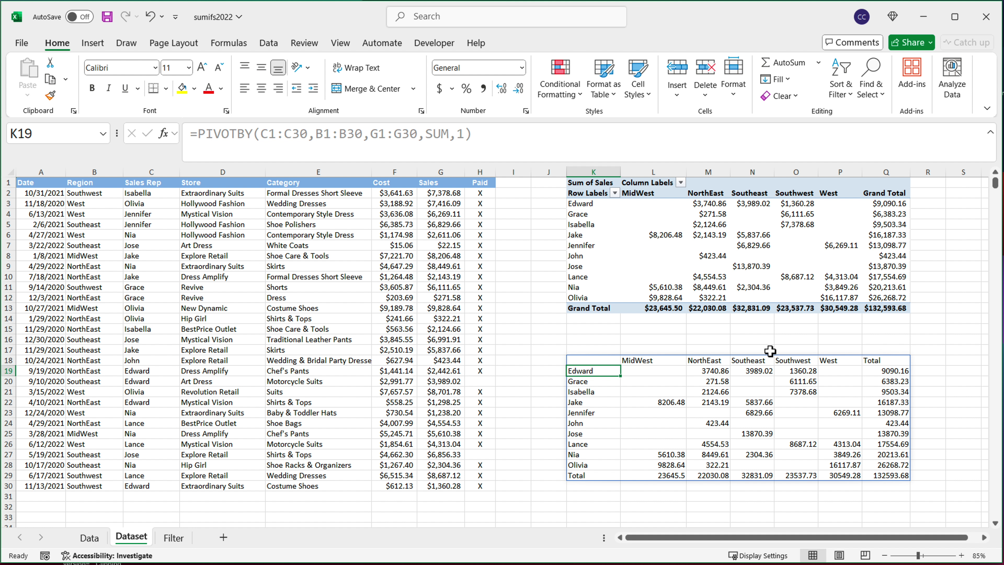
pyautogui.moveTo(649, 362); pyautogui.dragTo(844, 365)
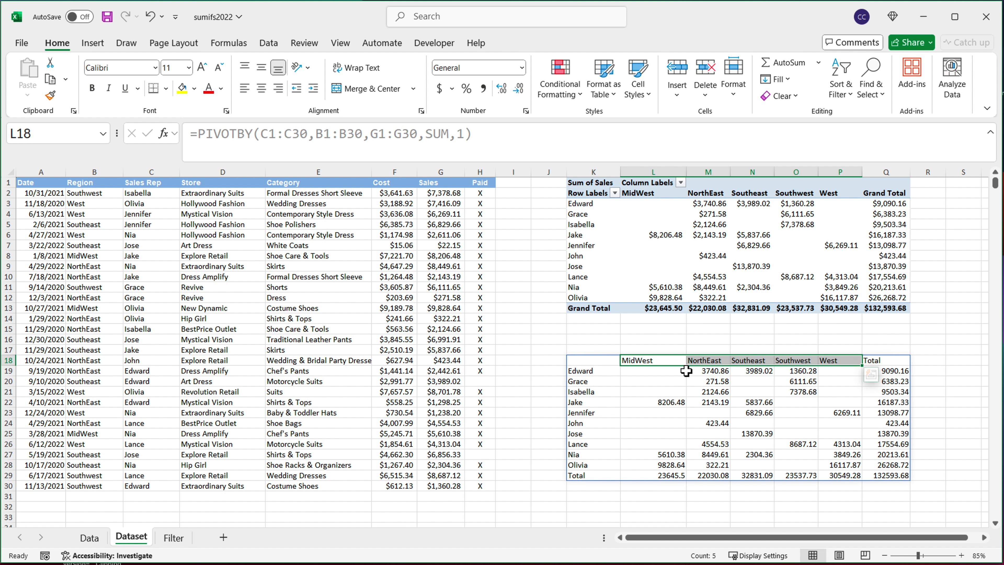
pyautogui.moveTo(593, 371); pyautogui.dragTo(592, 443)
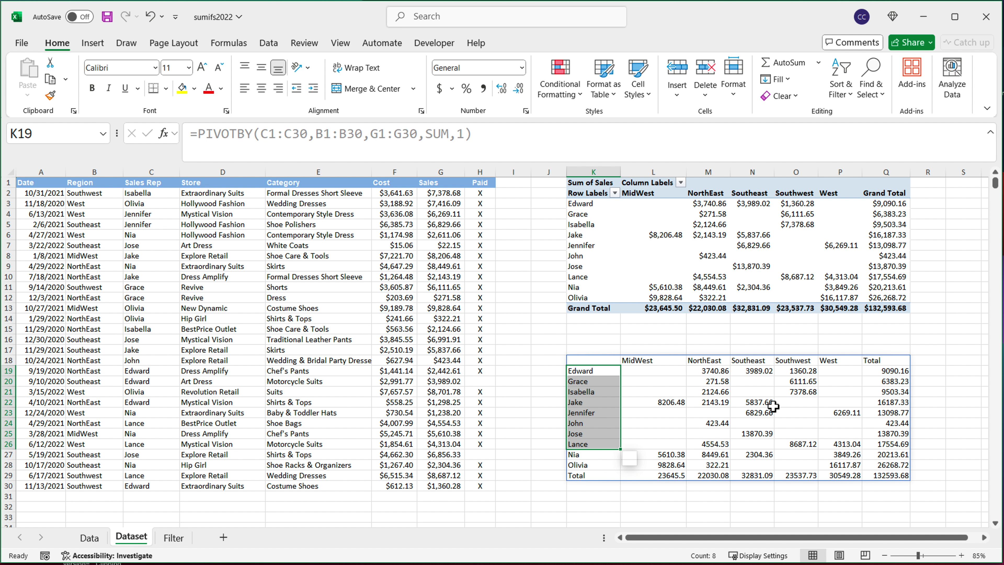
pyautogui.click(763, 402)
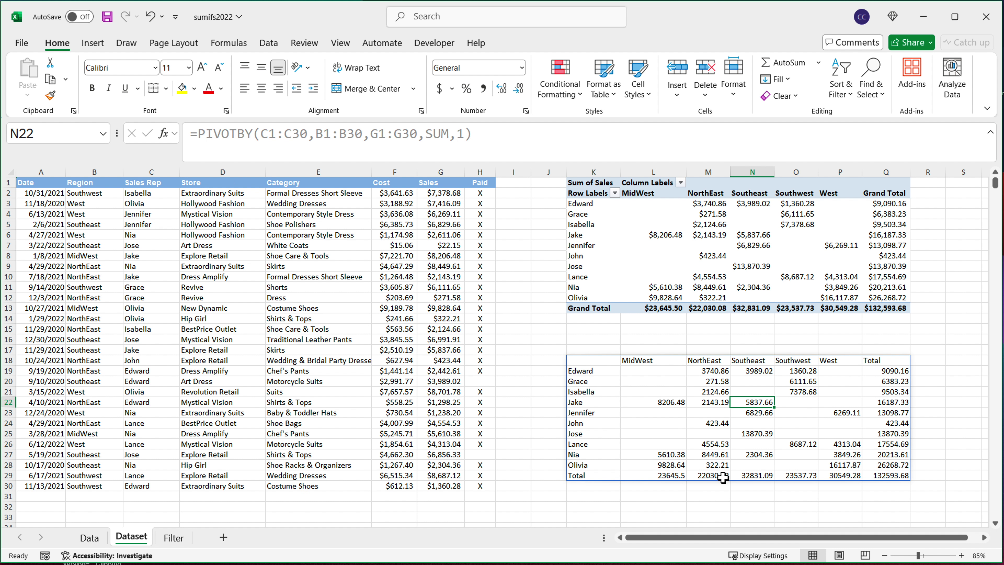
# Add a row total depth of 0 - No totals to the PIVOTBY formula, and check the report's total row and column.
pyautogui.click(597, 360)
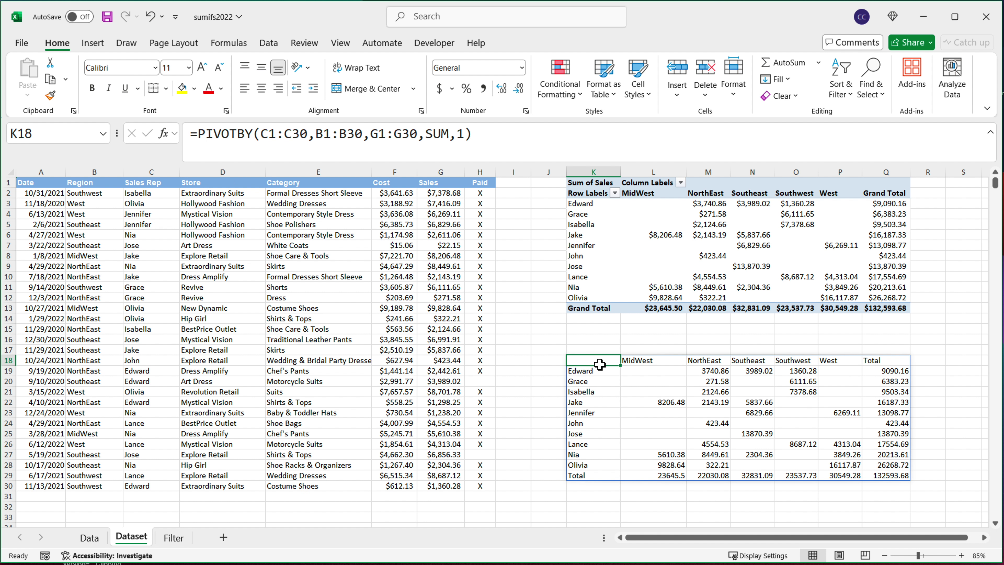
pyautogui.doubleClick(599, 361)
pyautogui.click(709, 360)
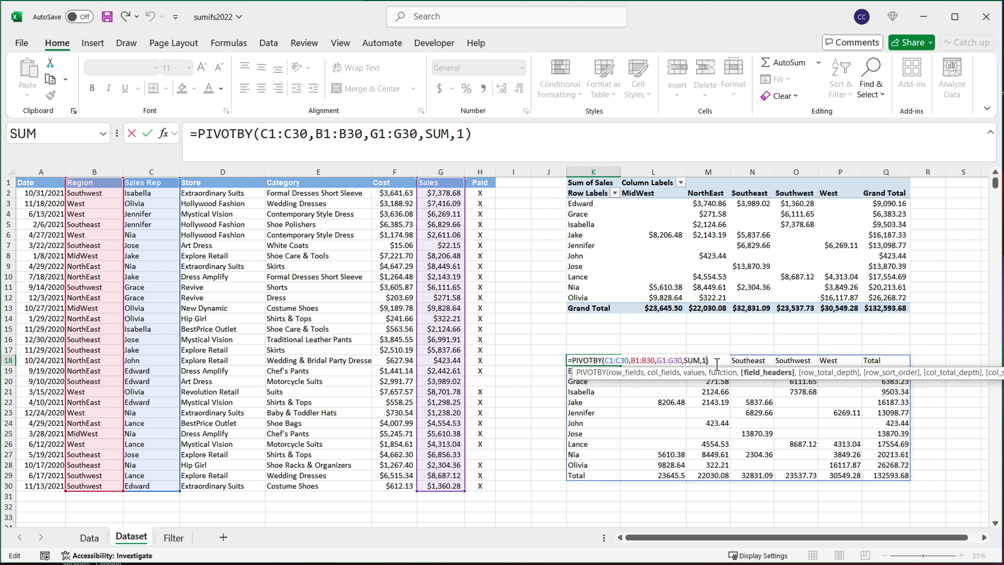
pyautogui.write(',')
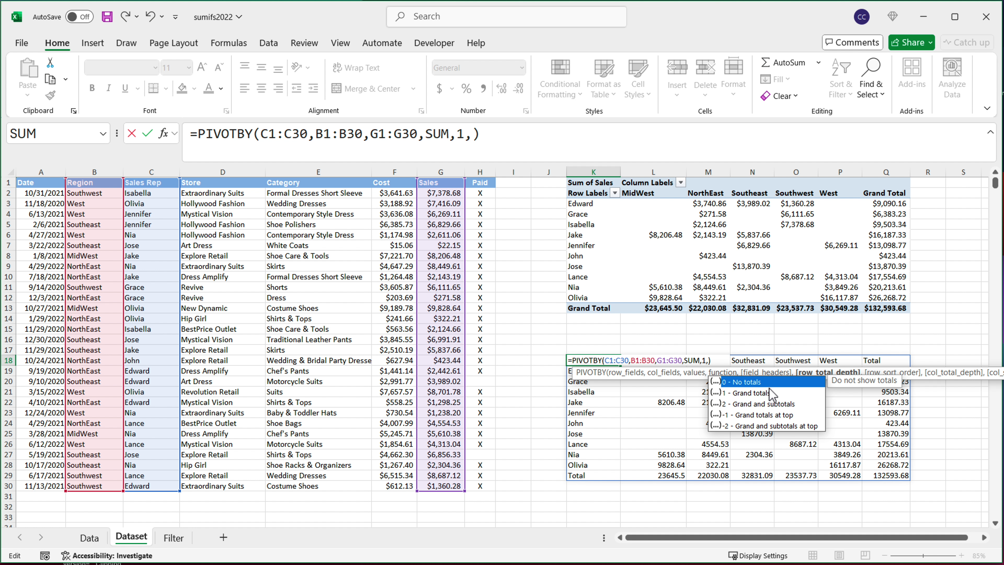
pyautogui.doubleClick(743, 381)
pyautogui.press('Return')
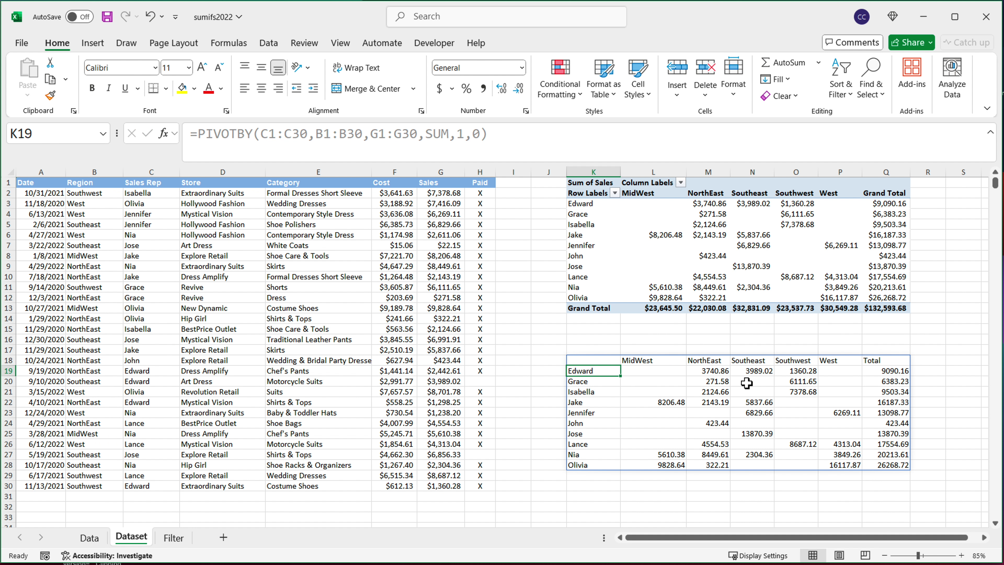
pyautogui.click(795, 402)
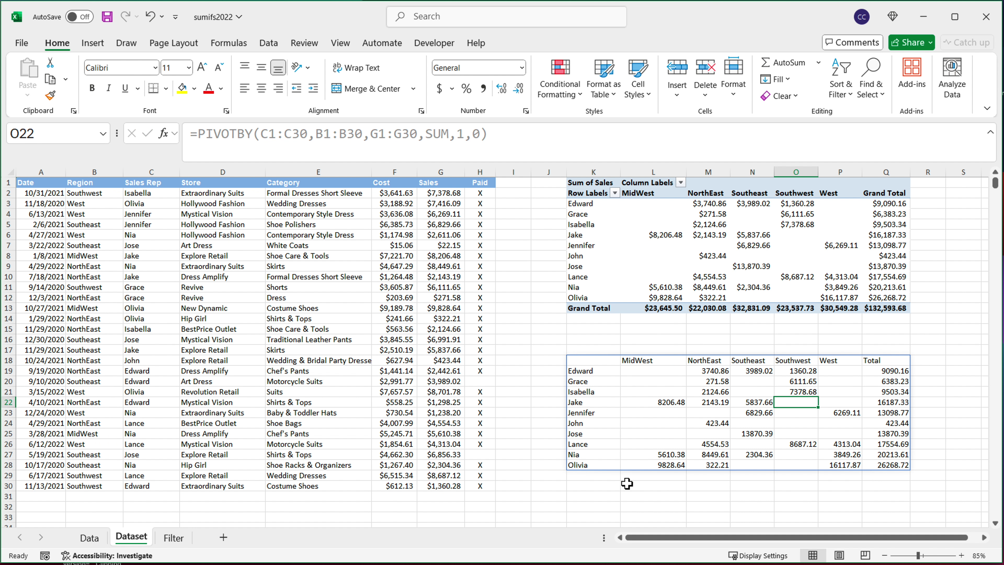
pyautogui.moveTo(585, 475); pyautogui.dragTo(870, 478)
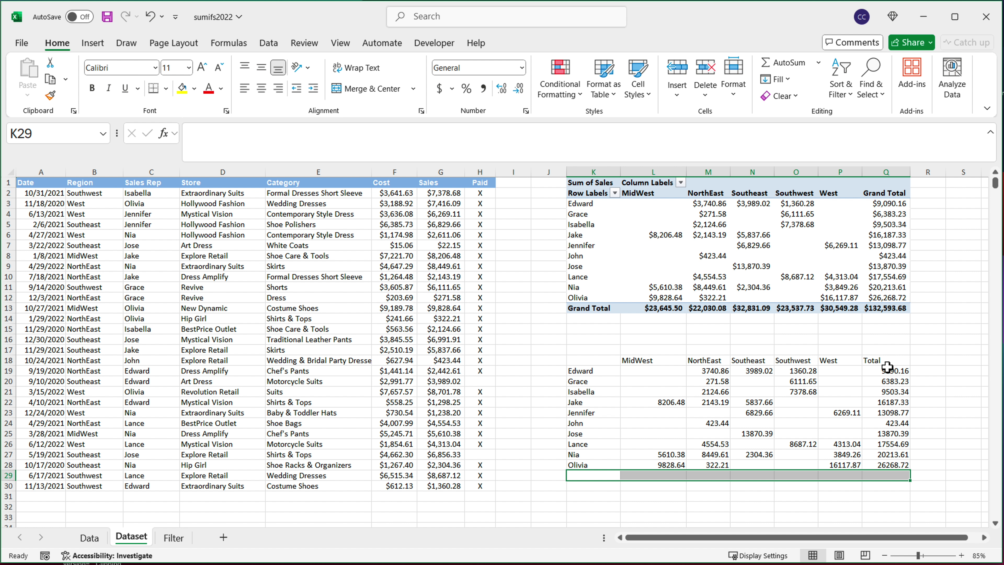
pyautogui.moveTo(887, 367); pyautogui.dragTo(889, 465)
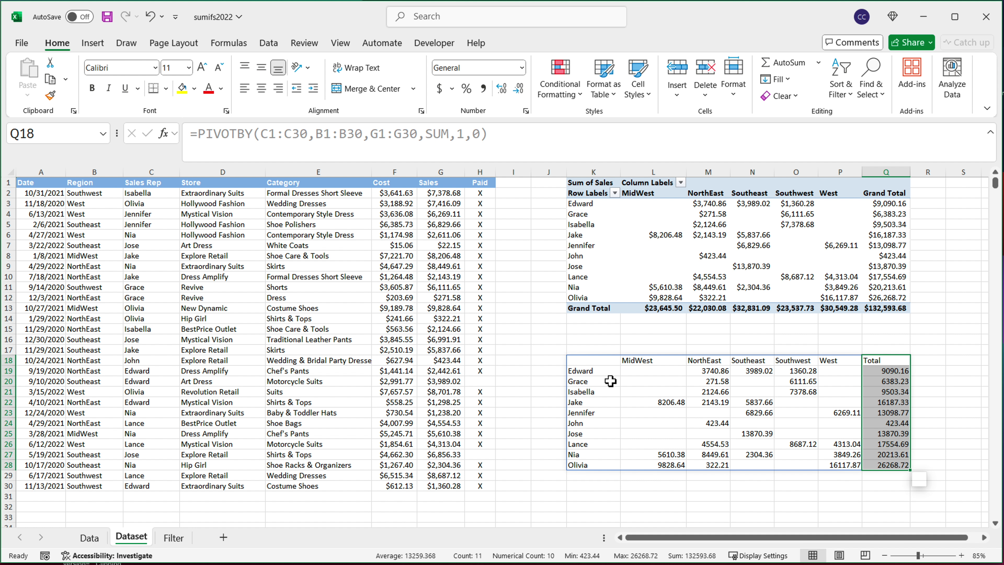
# Leave the row sort order empty and set the column total depth to 0 - No totals in the PIVOTBY formula.
pyautogui.doubleClick(608, 363)
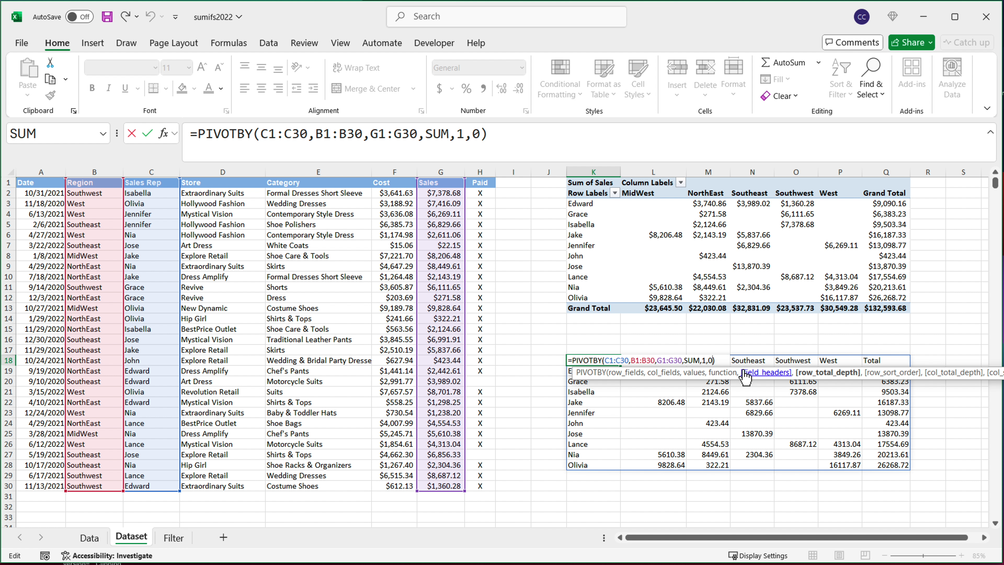
pyautogui.write(',')
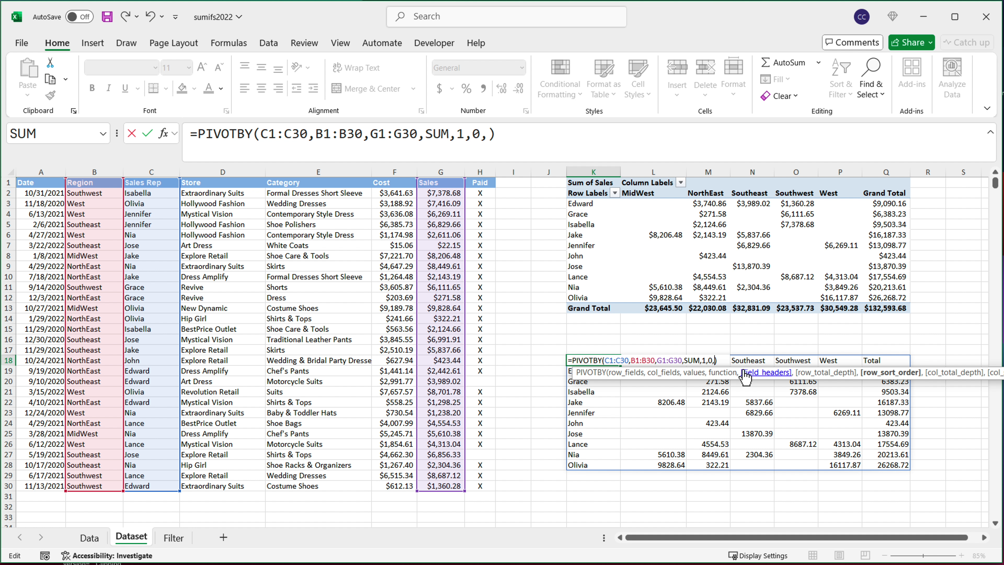
pyautogui.write(',')
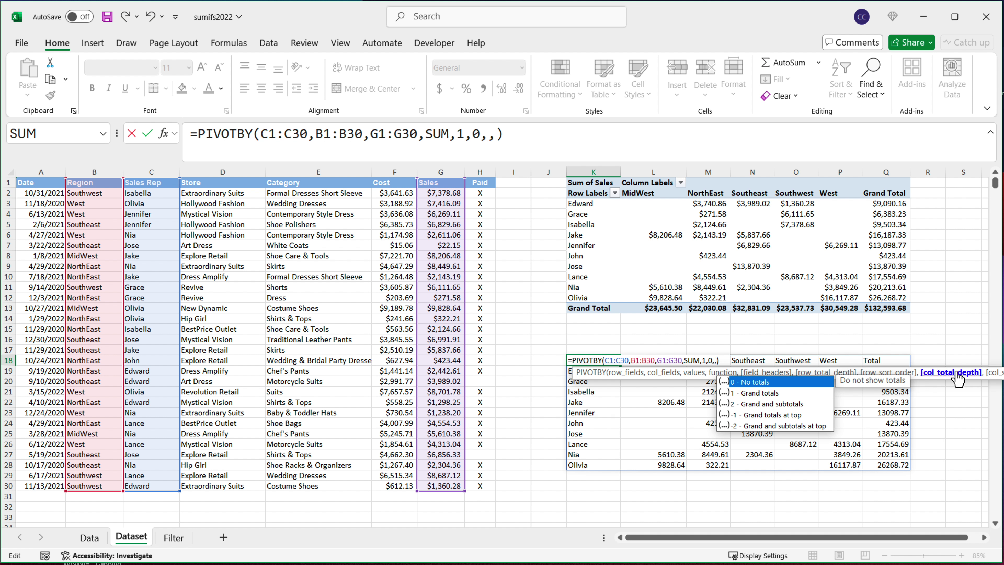
pyautogui.doubleClick(761, 383)
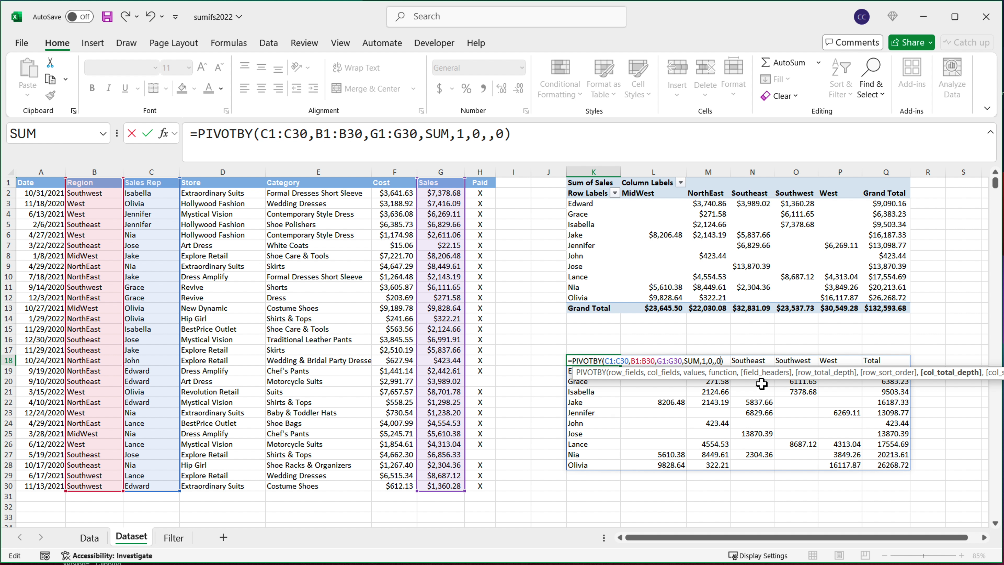
pyautogui.press('Return')
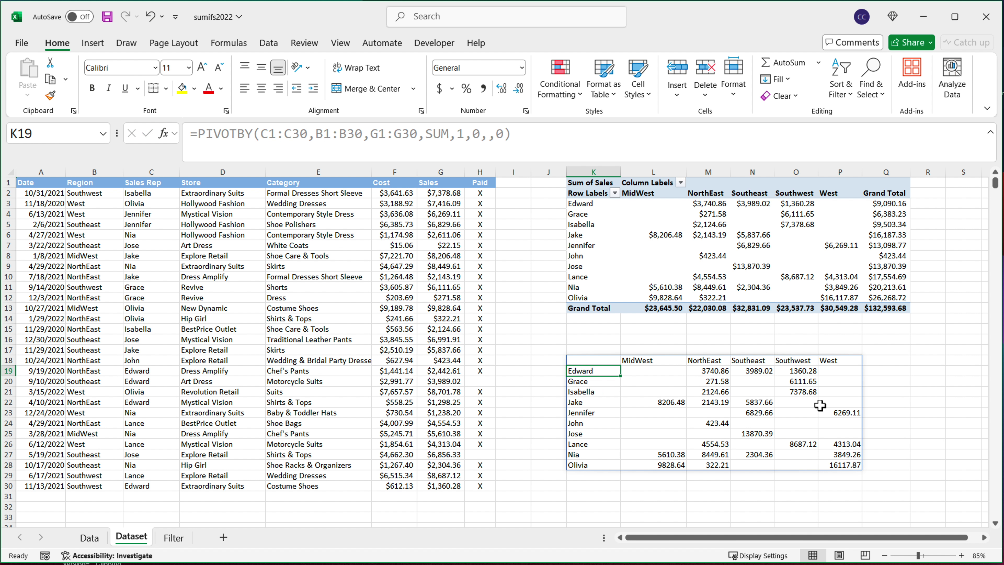
pyautogui.moveTo(889, 364); pyautogui.dragTo(879, 475)
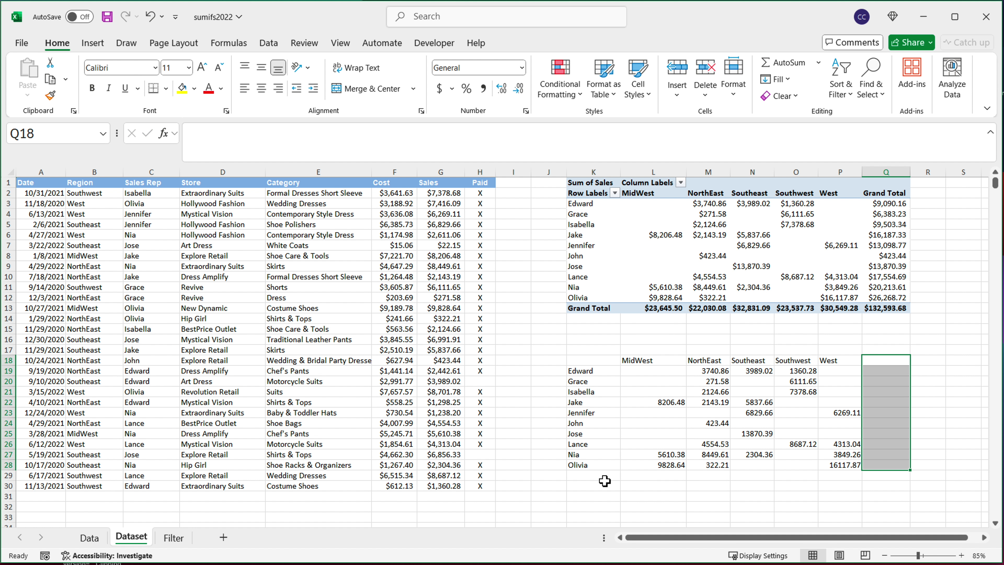
# Change the PIVOTBY formula's row fields, column fields and values ranges to C2:C30, B2:B30 and G2:G30, excluding the header row.
pyautogui.doubleClick(611, 361)
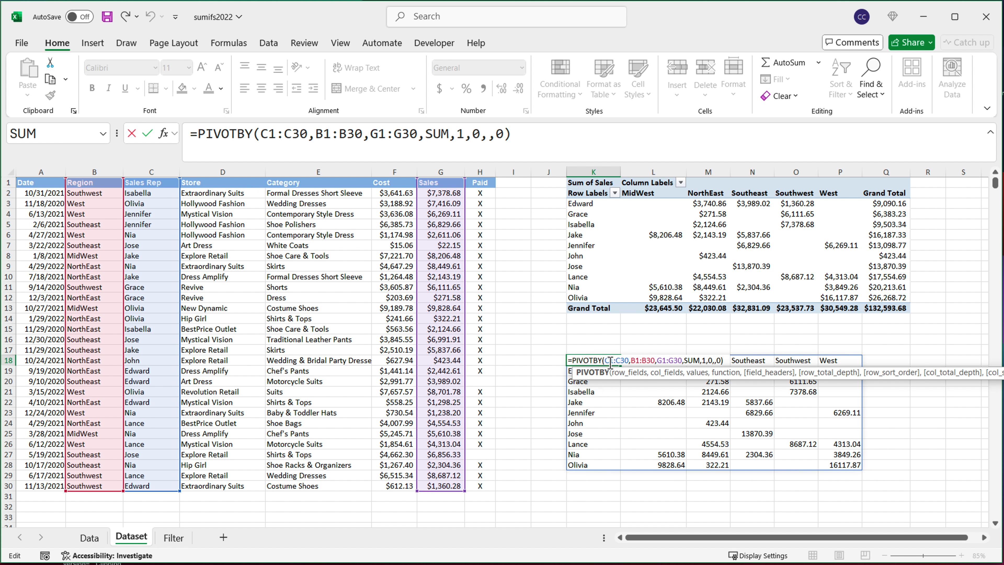
pyautogui.moveTo(605, 360); pyautogui.dragTo(682, 361)
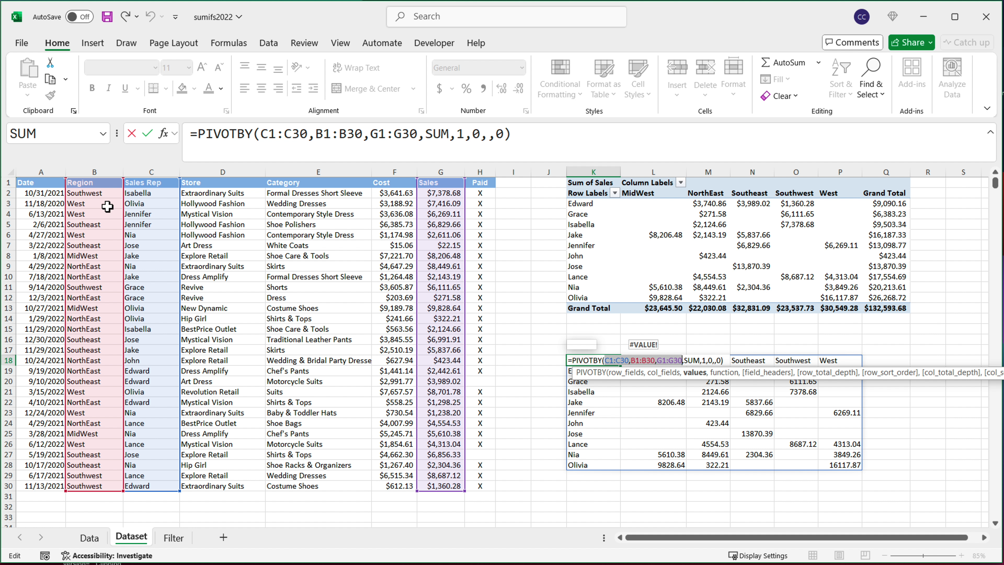
pyautogui.click(618, 360)
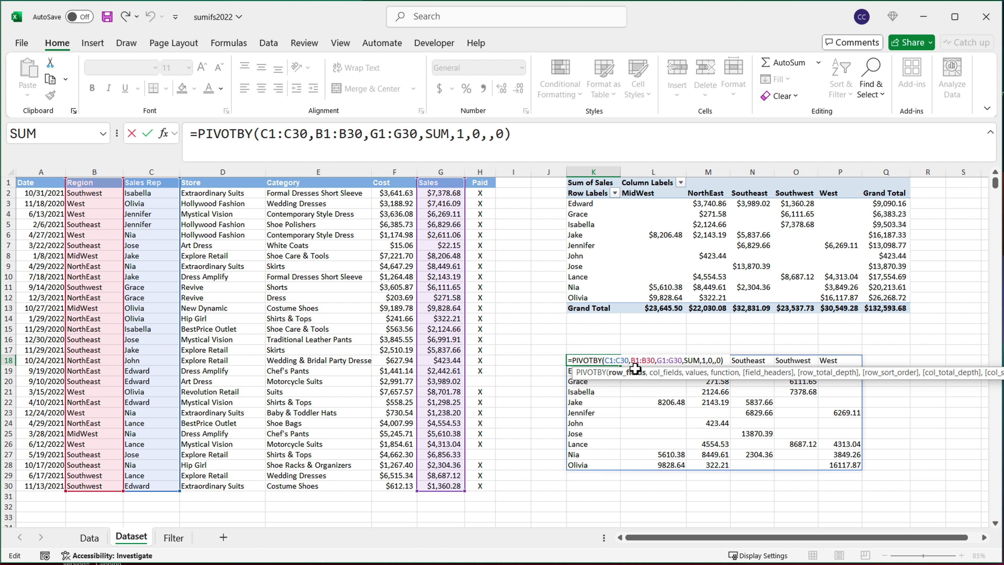
pyautogui.press('BackSpace')
pyautogui.write('2')
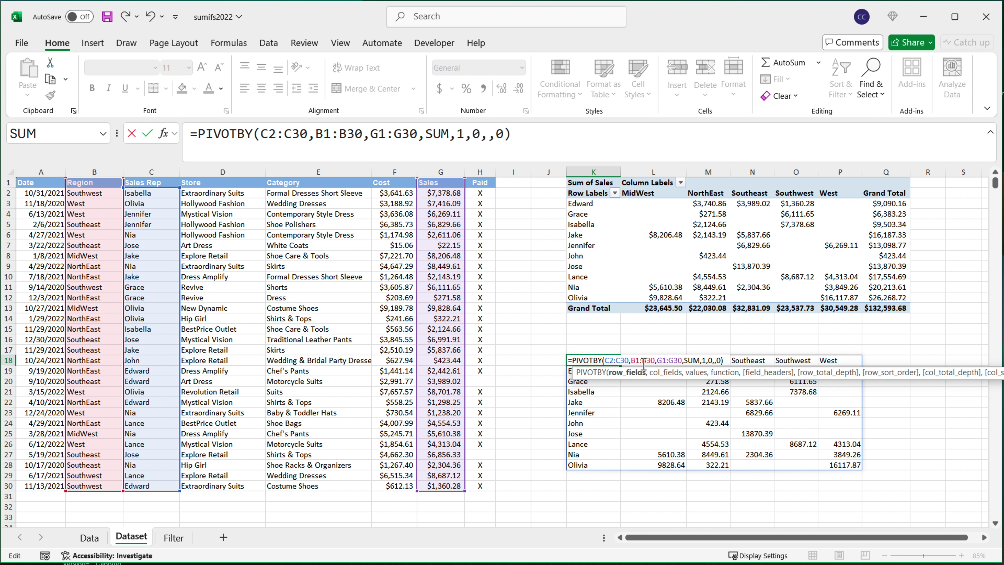
pyautogui.click(643, 360)
pyautogui.press('BackSpace')
pyautogui.write('2')
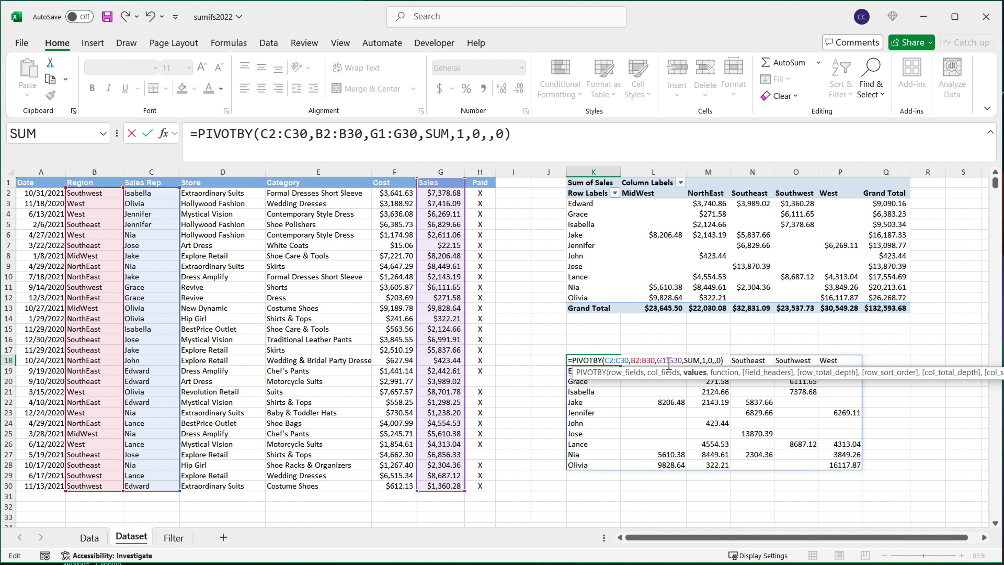
pyautogui.click(666, 360)
pyautogui.press('BackSpace')
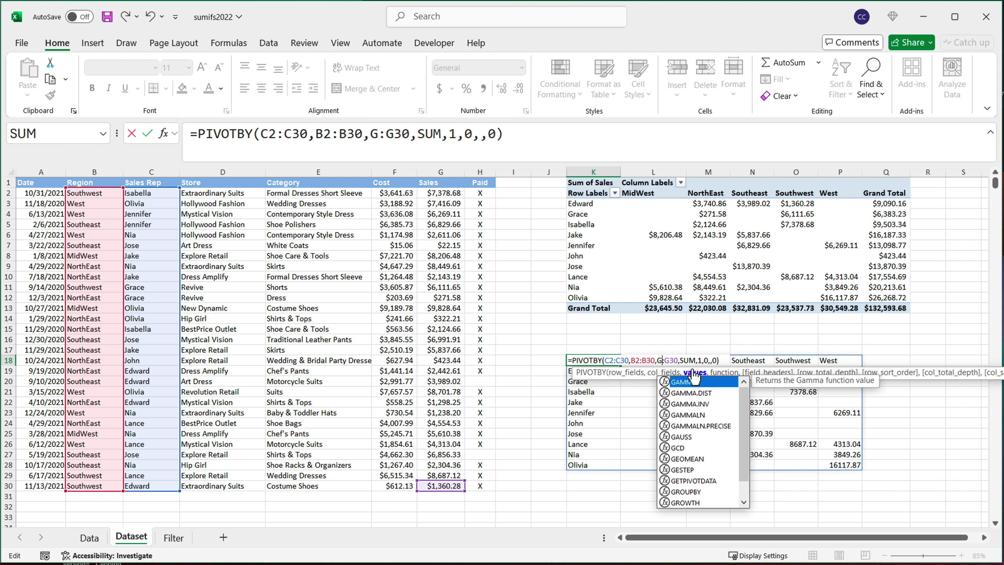
pyautogui.write('2')
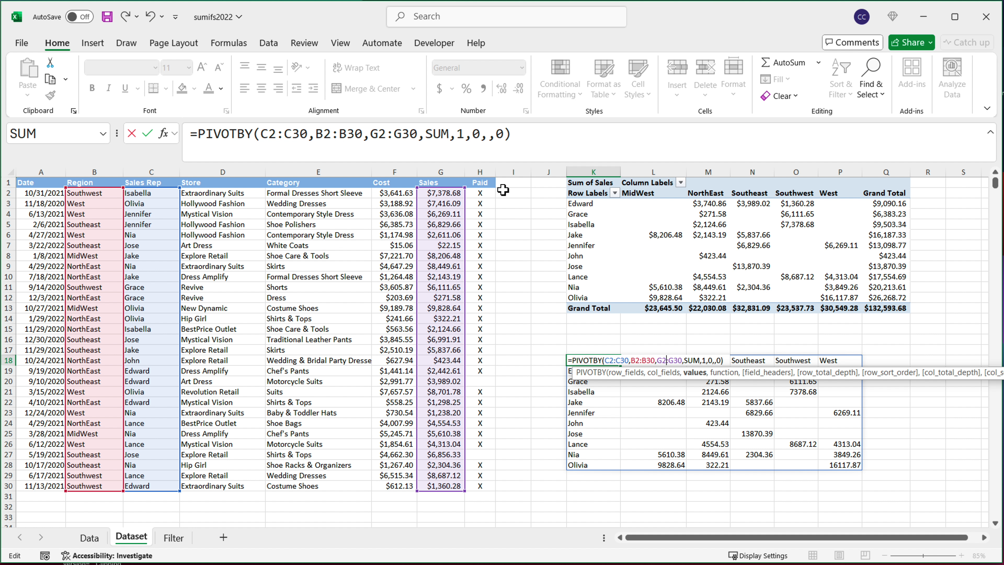
# Set the PIVOTBY formula's field headers argument to 0 - No and check the resulting report.
pyautogui.click(706, 360)
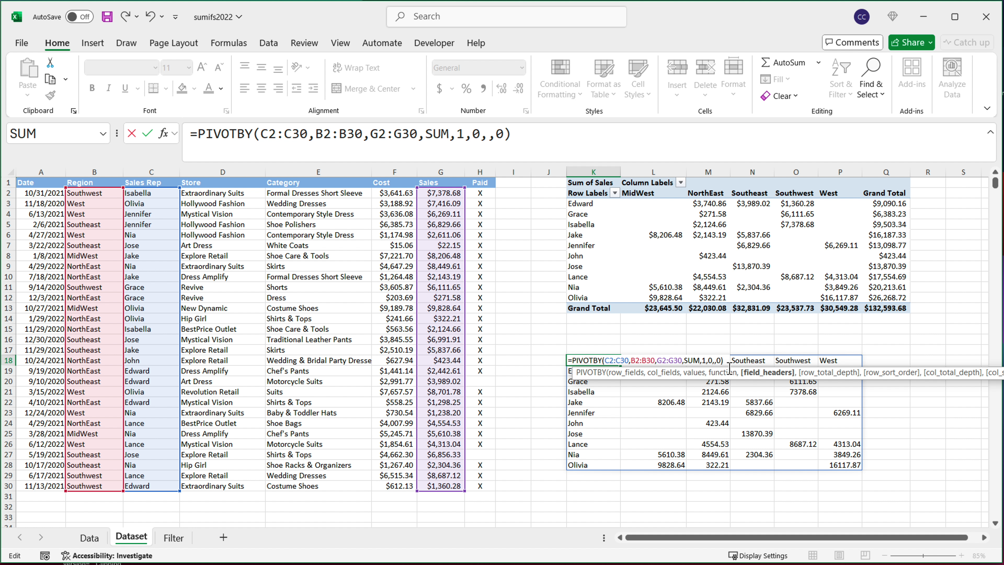
pyautogui.press('BackSpace')
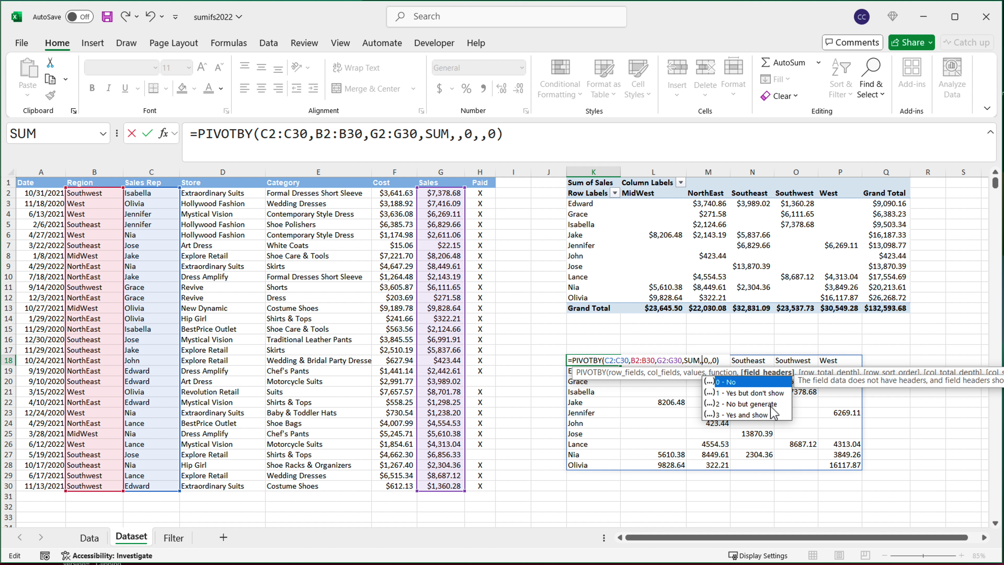
pyautogui.doubleClick(747, 382)
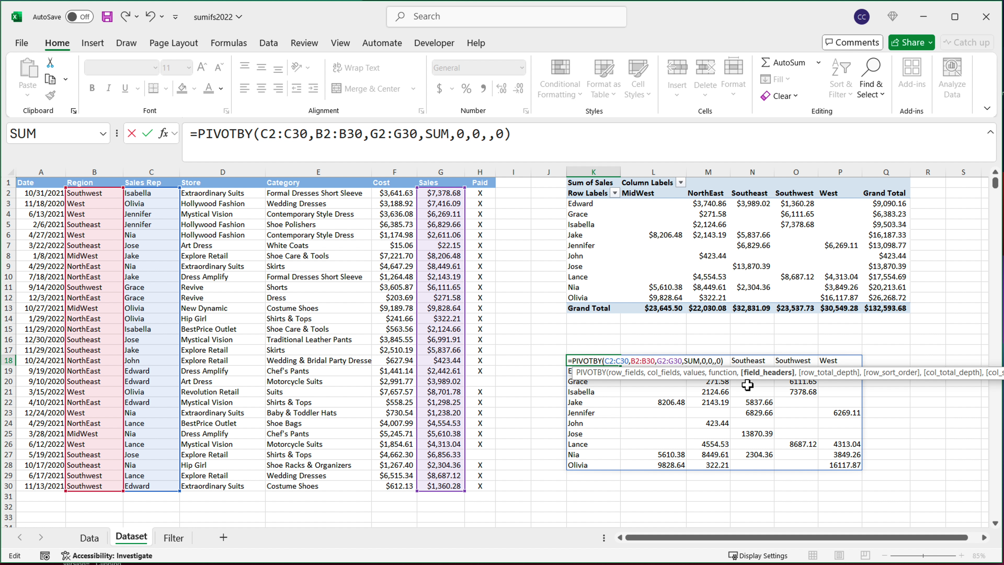
pyautogui.press('Return')
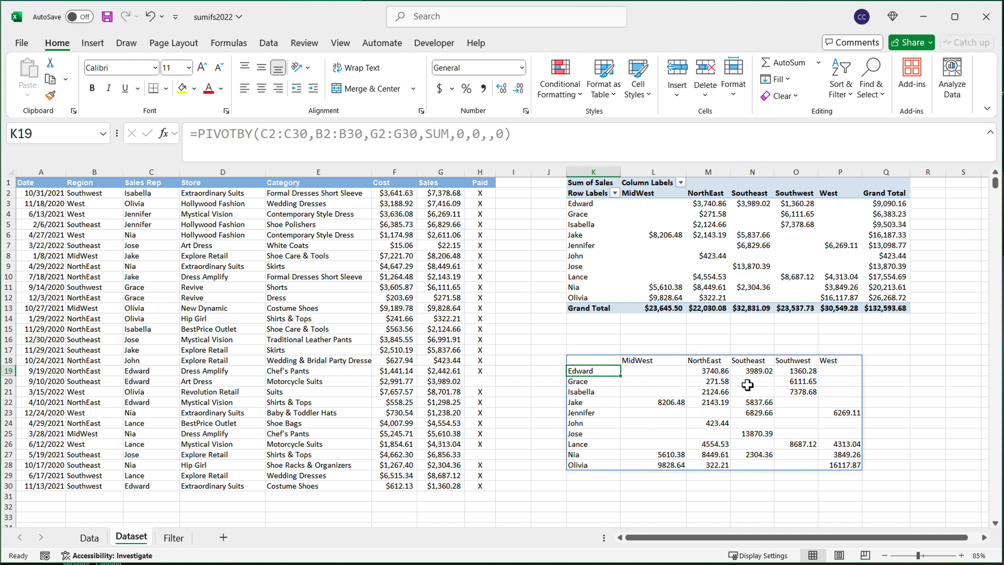
pyautogui.press('Up')
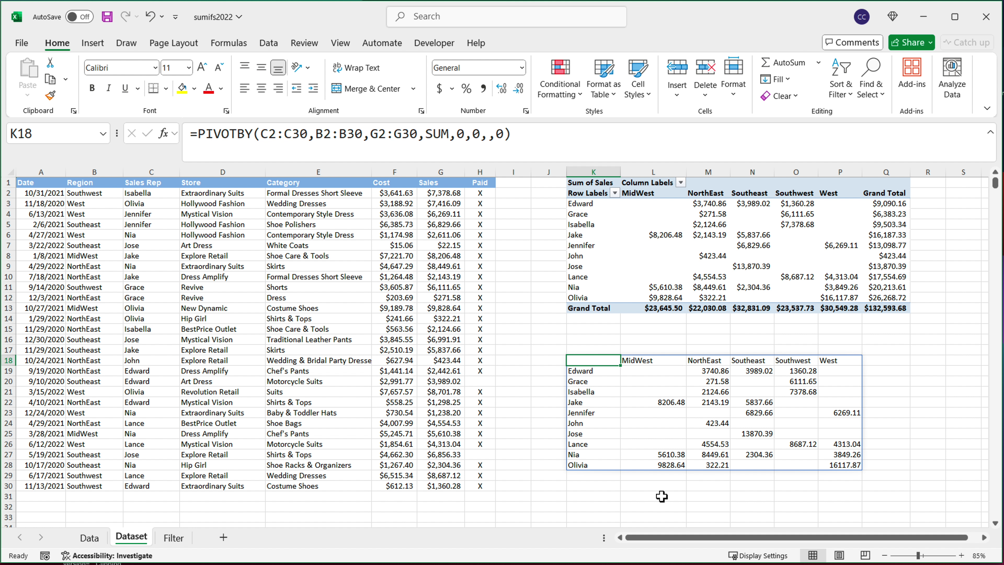
# Summarize the PivotTable's sales values by Average.
pyautogui.click(703, 238)
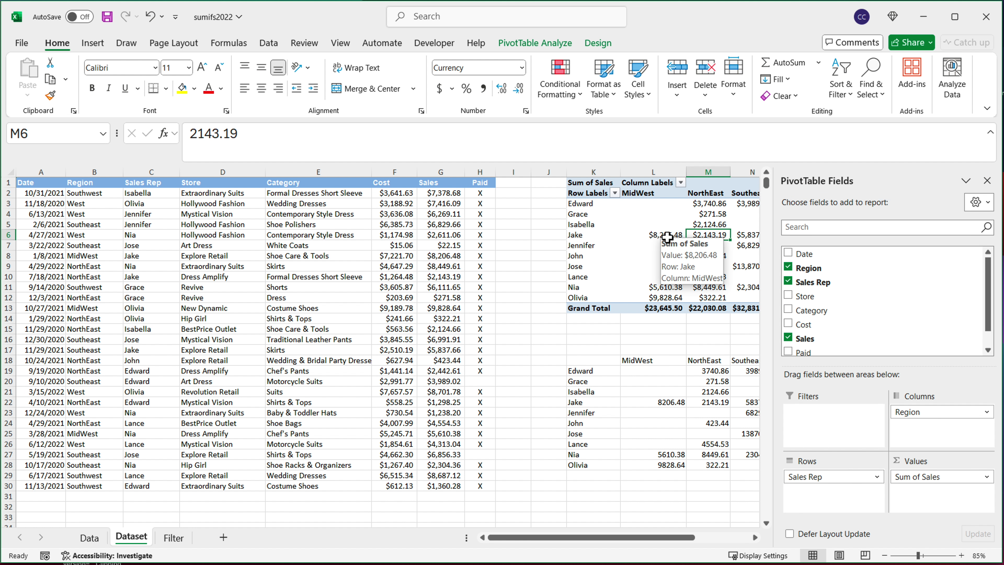
pyautogui.rightClick(667, 237)
pyautogui.moveTo(742, 411)
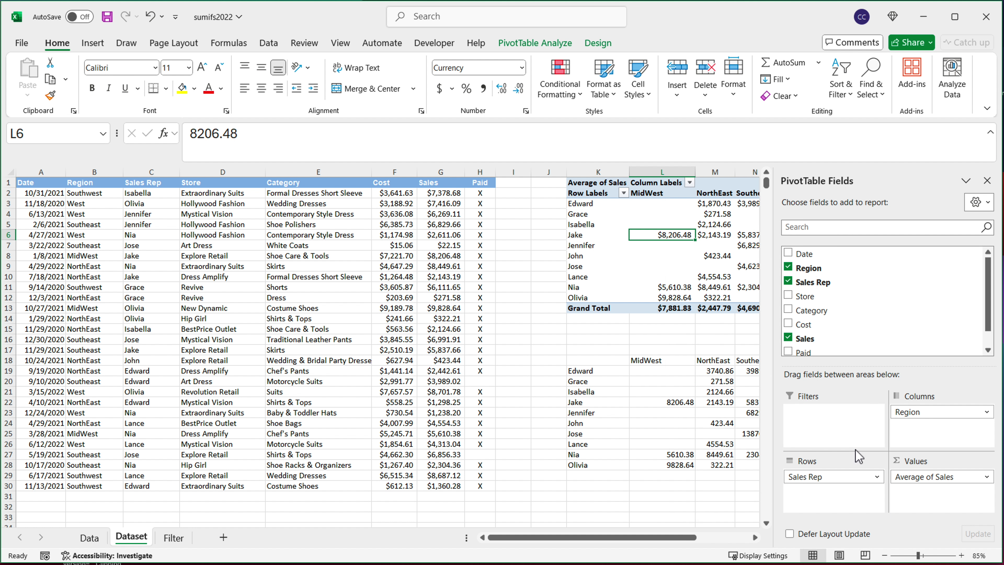
# Replace SUM with AVERAGE as the function in the PIVOTBY formula in K18.
pyautogui.click(676, 404)
pyautogui.click(596, 363)
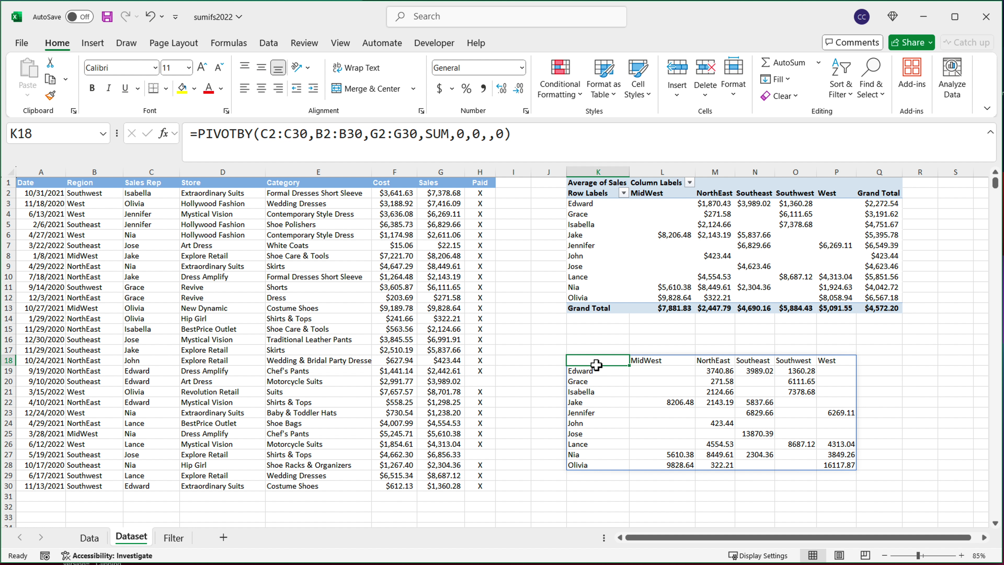
pyautogui.doubleClick(596, 363)
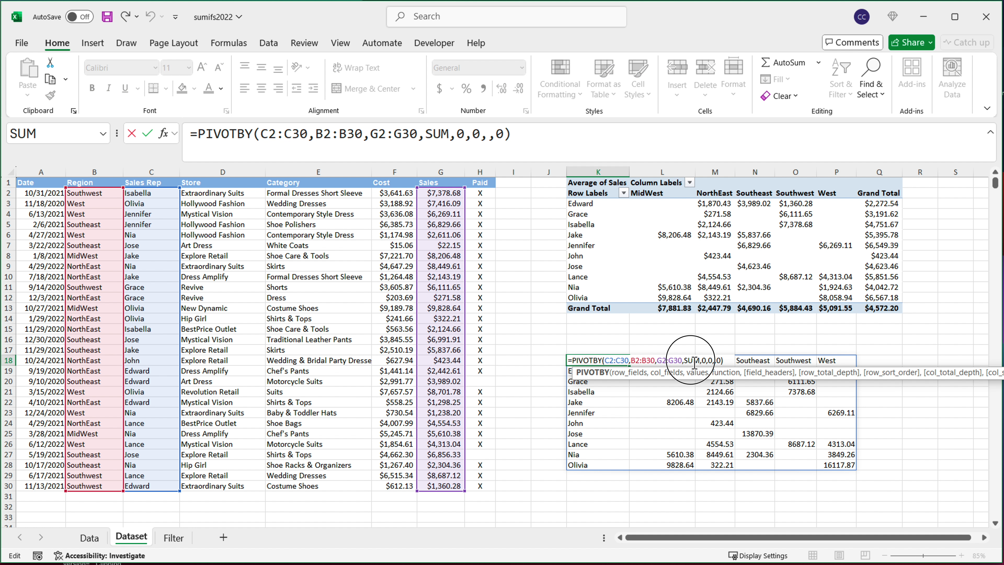
pyautogui.click(736, 374)
pyautogui.write('AVERAGE')
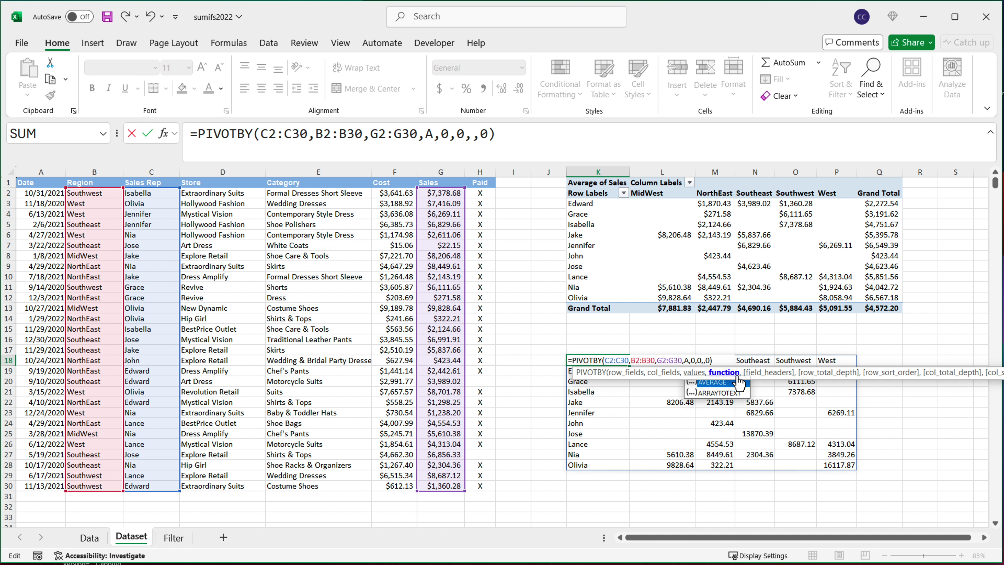
pyautogui.press('Return')
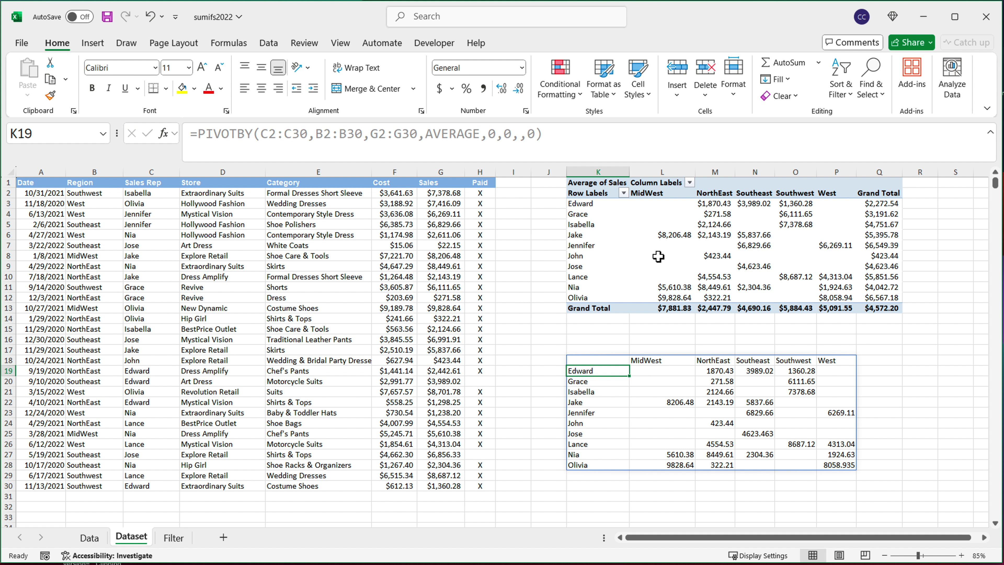
# Summarize the PivotTable's sales values by Count.
pyautogui.press('Down')
pyautogui.press('Down')
pyautogui.press('Right')
pyautogui.rightClick(673, 238)
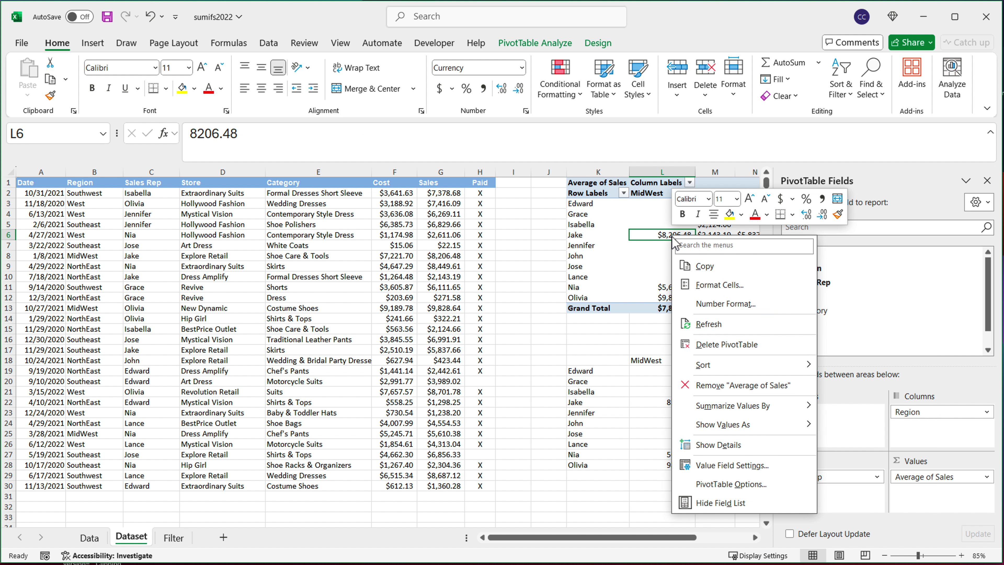
pyautogui.moveTo(788, 409)
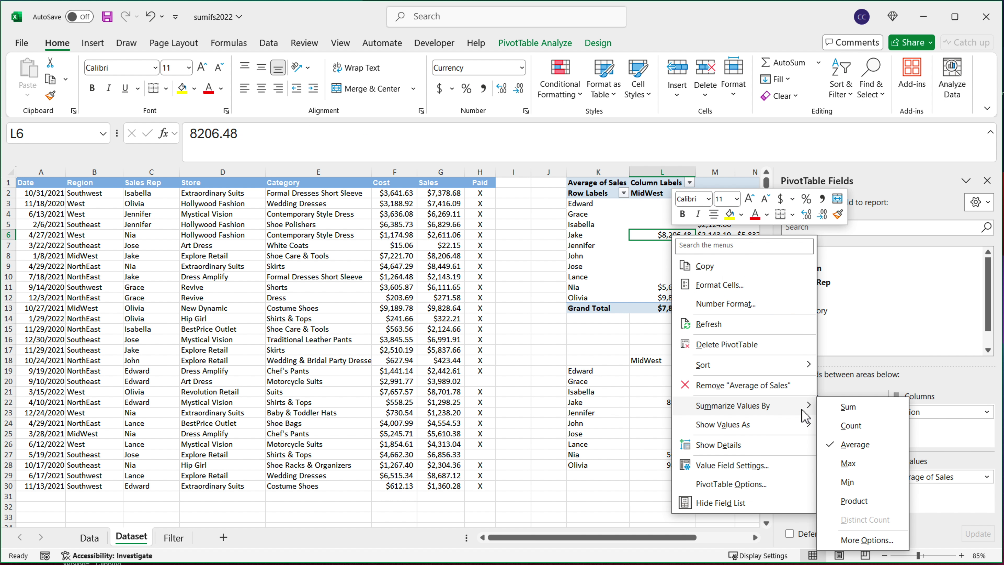
pyautogui.click(862, 426)
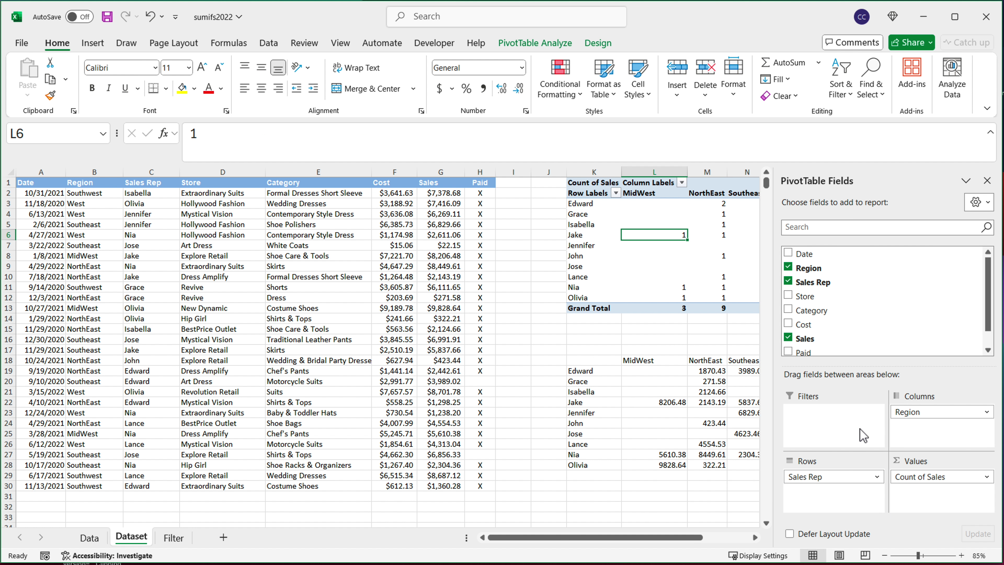
# Replace AVERAGE with COUNTA in the PIVOTBY formula and compare its report with the PivotTable.
pyautogui.click(658, 443)
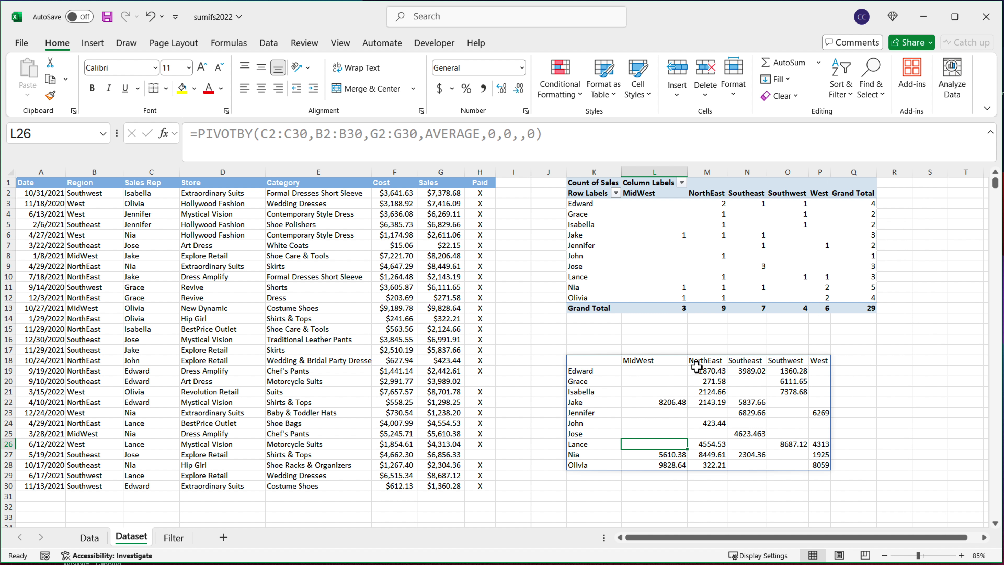
pyautogui.doubleClick(608, 360)
pyautogui.doubleClick(706, 360)
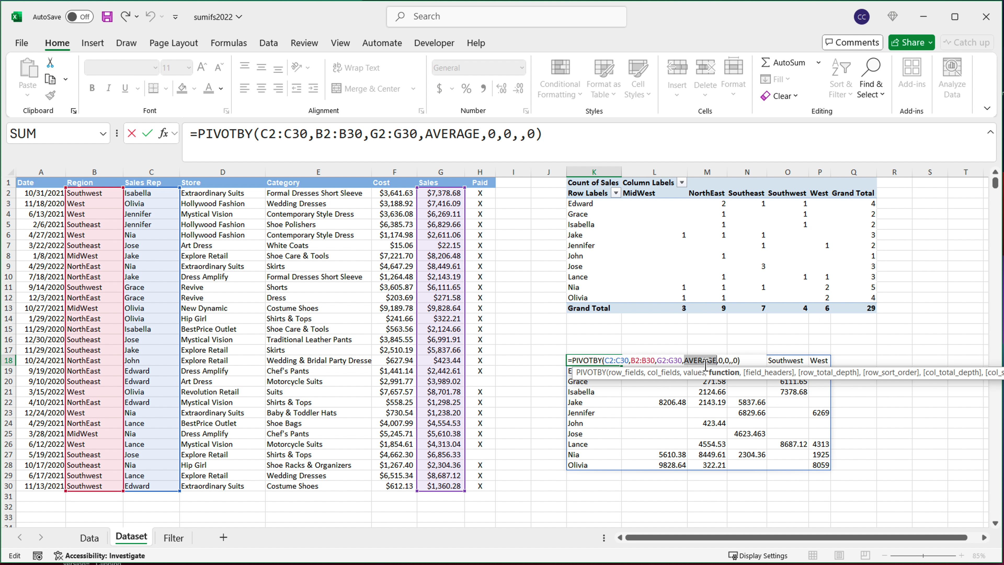
pyautogui.write('COUN')
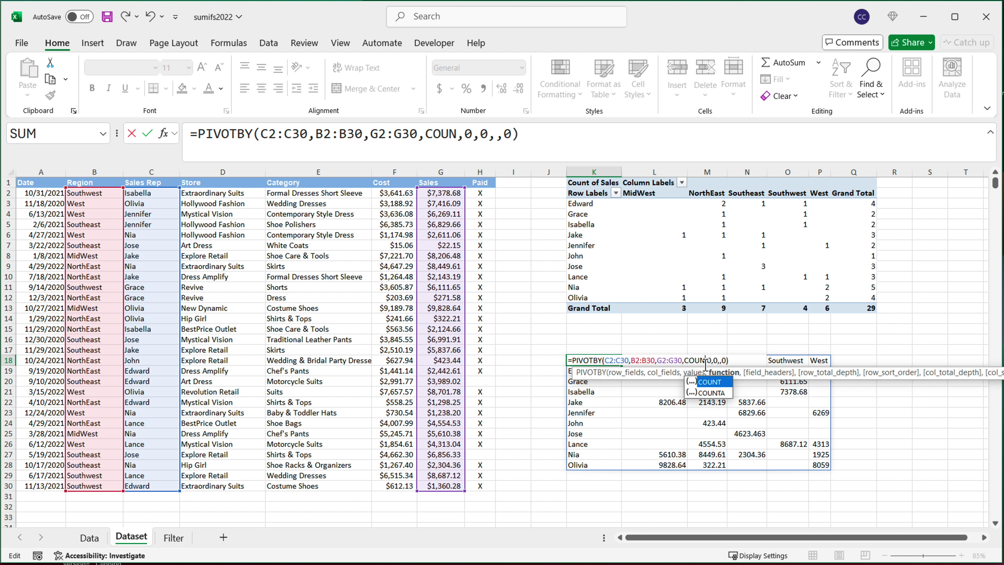
pyautogui.doubleClick(713, 393)
pyautogui.press('Return')
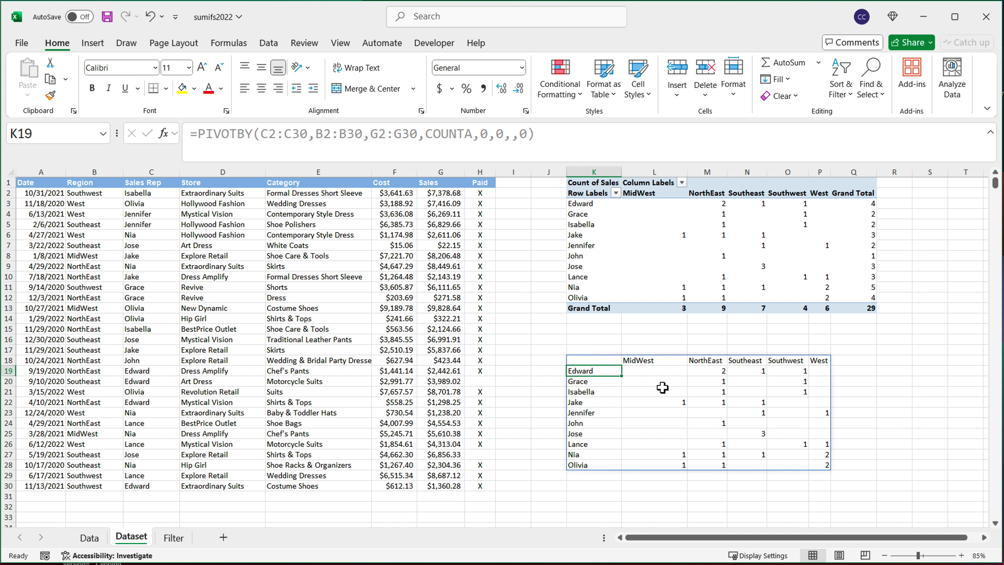
pyautogui.click(664, 269)
pyautogui.click(651, 390)
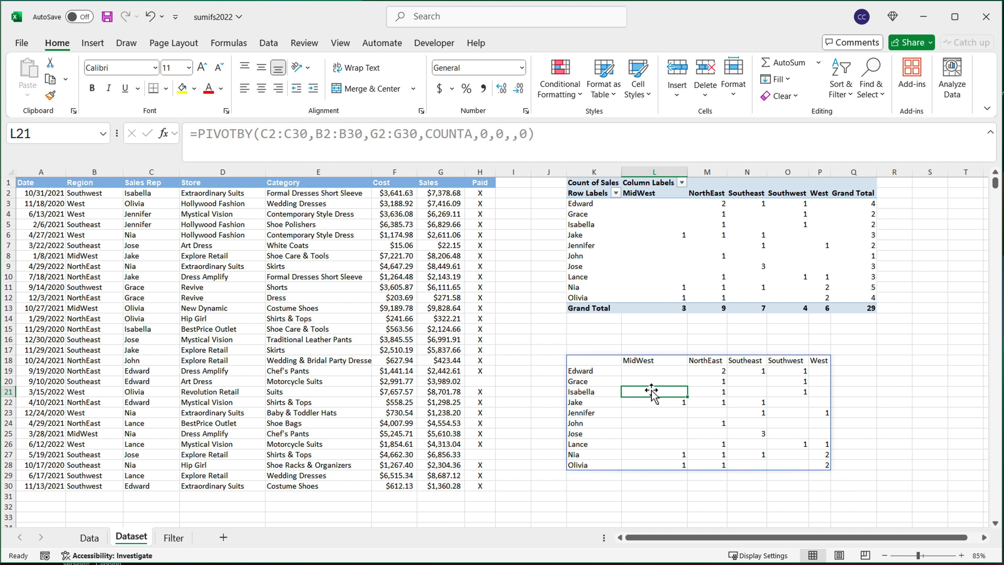
# Replace the sales rep in cell C19 of the source data with a new first name.
pyautogui.moveTo(132, 245); pyautogui.dragTo(335, 390)
pyautogui.click(336, 389)
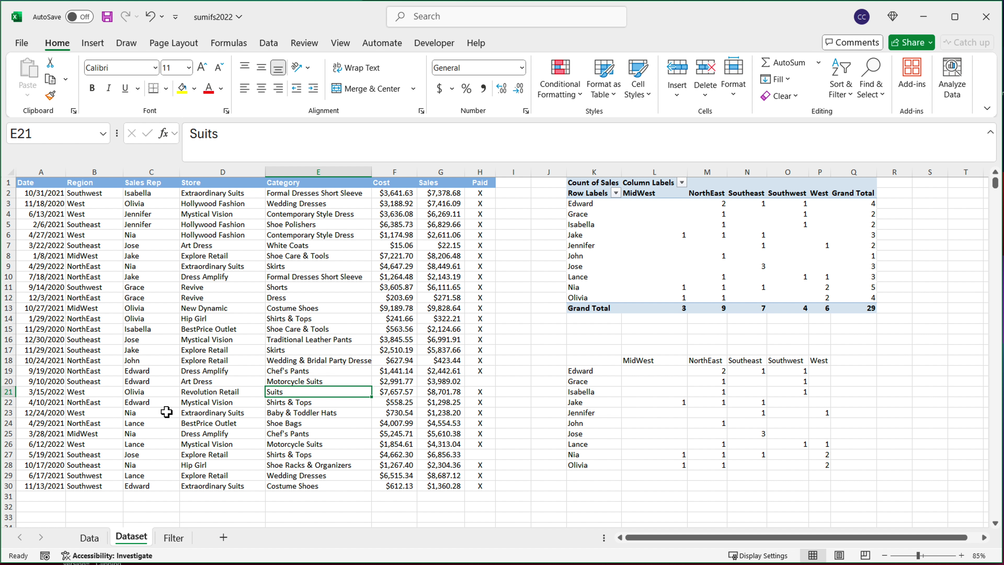
pyautogui.click(145, 374)
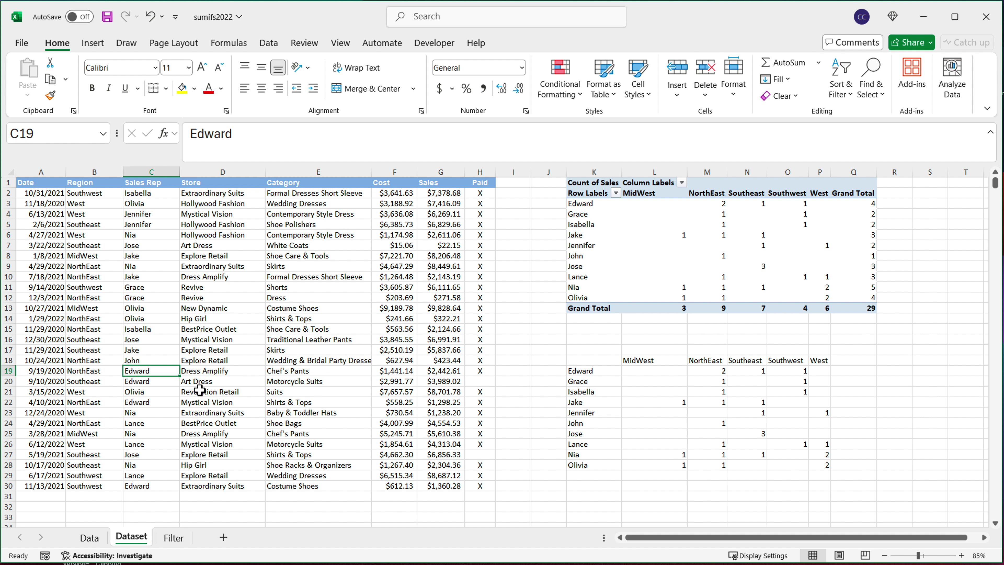
pyautogui.write('Ana')
pyautogui.press('Return')
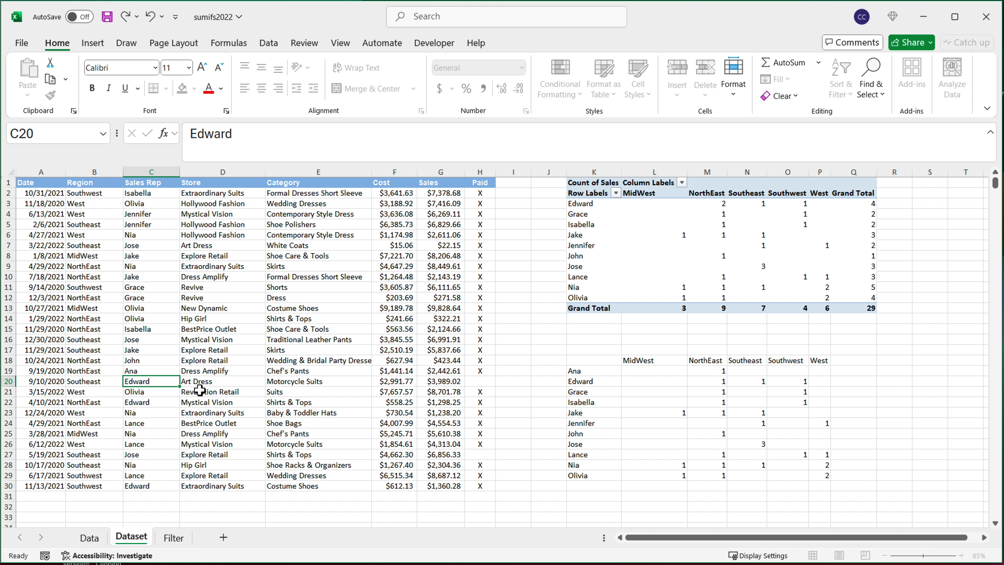
# Compare the sales rep rows in the PIVOTBY report and the PivotTable after the source data change.
pyautogui.moveTo(577, 371); pyautogui.dragTo(803, 475)
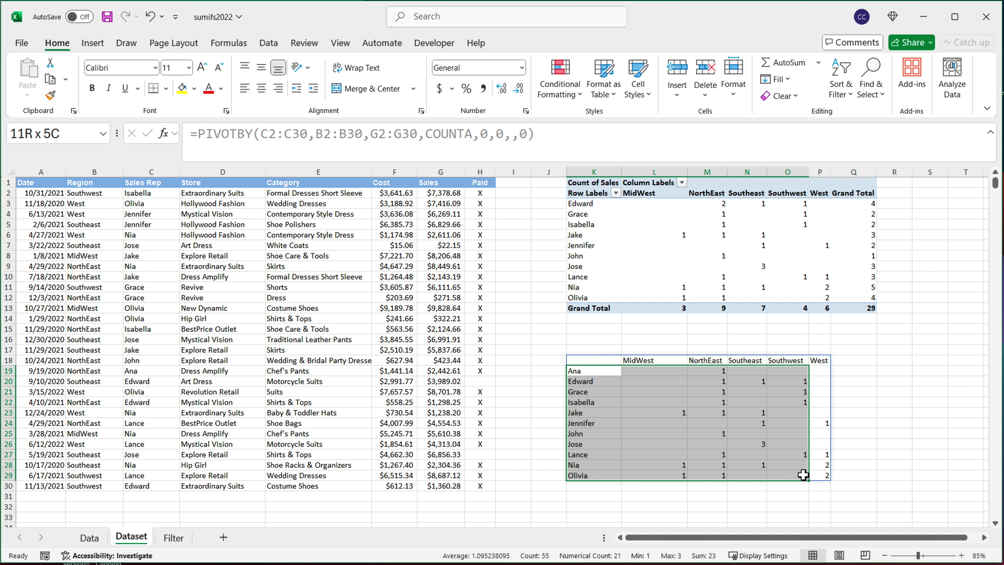
pyautogui.click(600, 373)
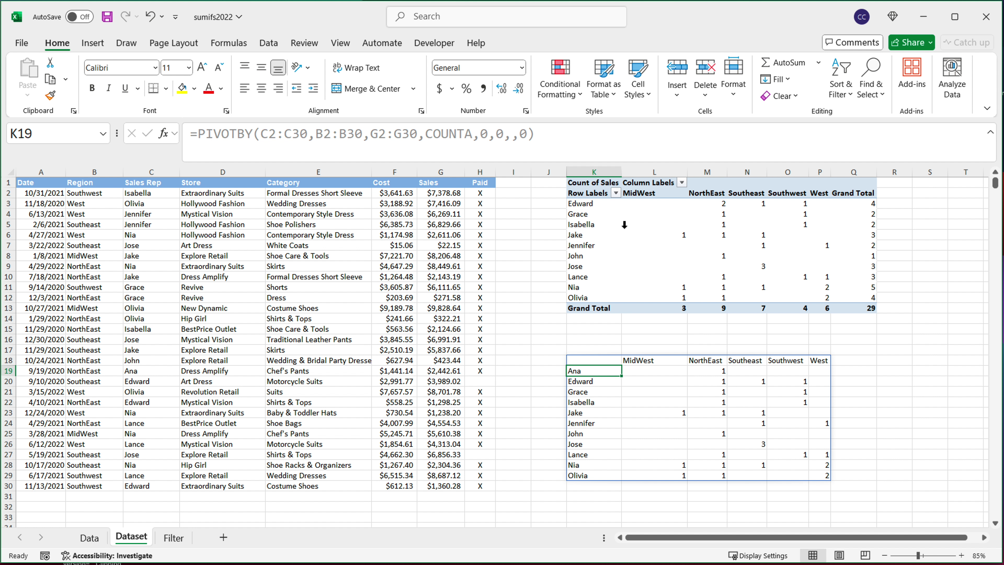
pyautogui.click(624, 224)
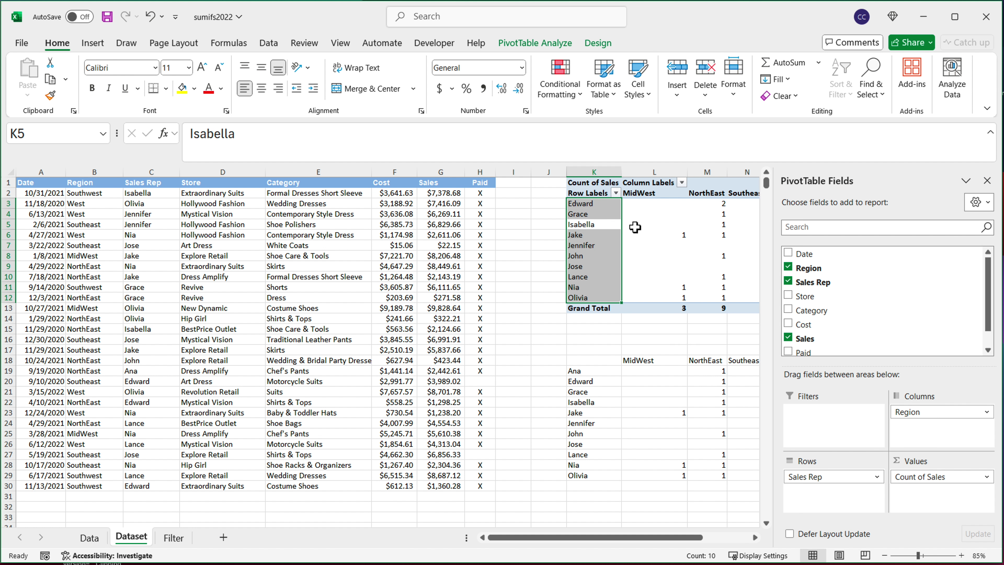
pyautogui.moveTo(634, 227)
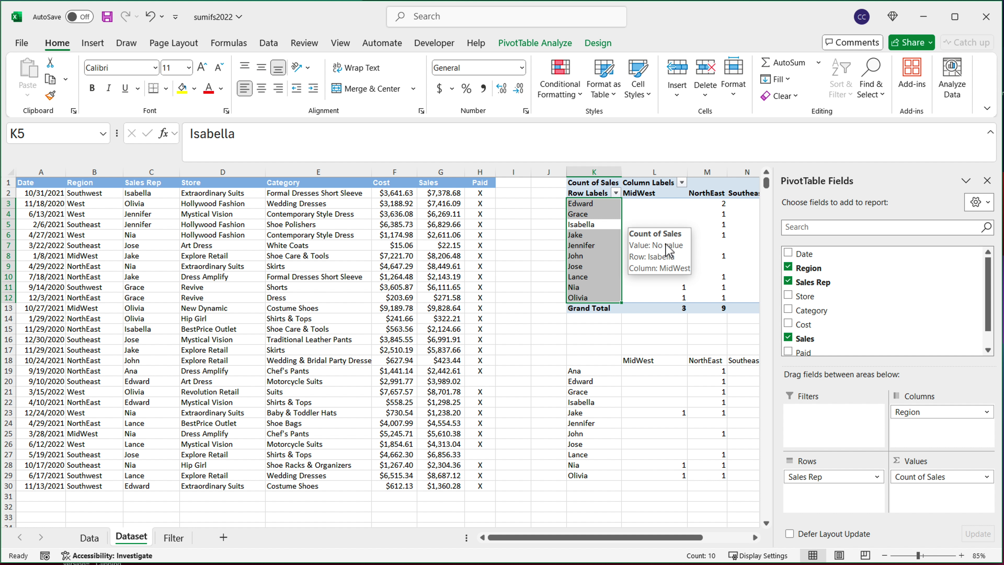
# Refresh the PivotTable to bring in the changed sales rep and inspect the added row above the grand total.
pyautogui.click(663, 226)
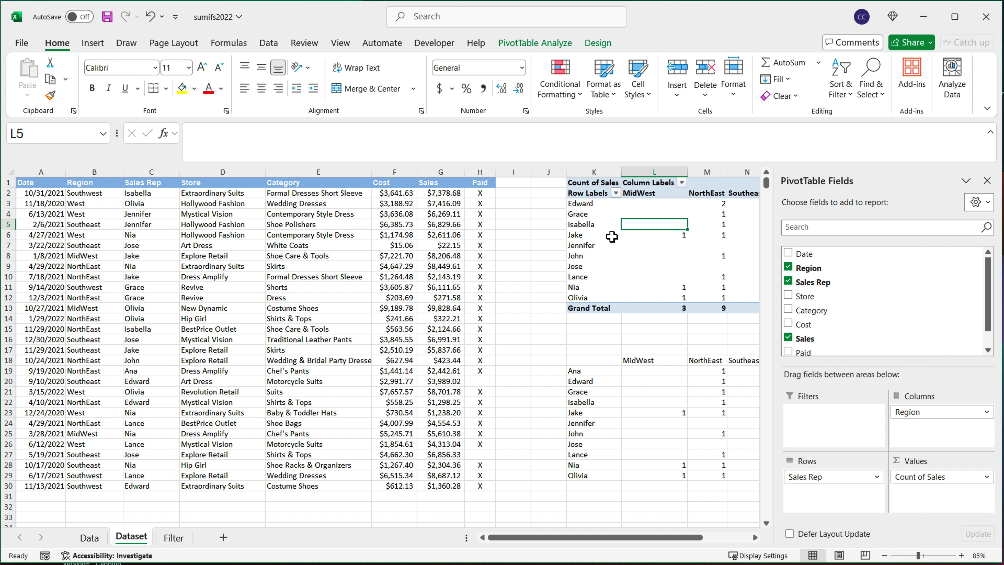
pyautogui.rightClick(589, 248)
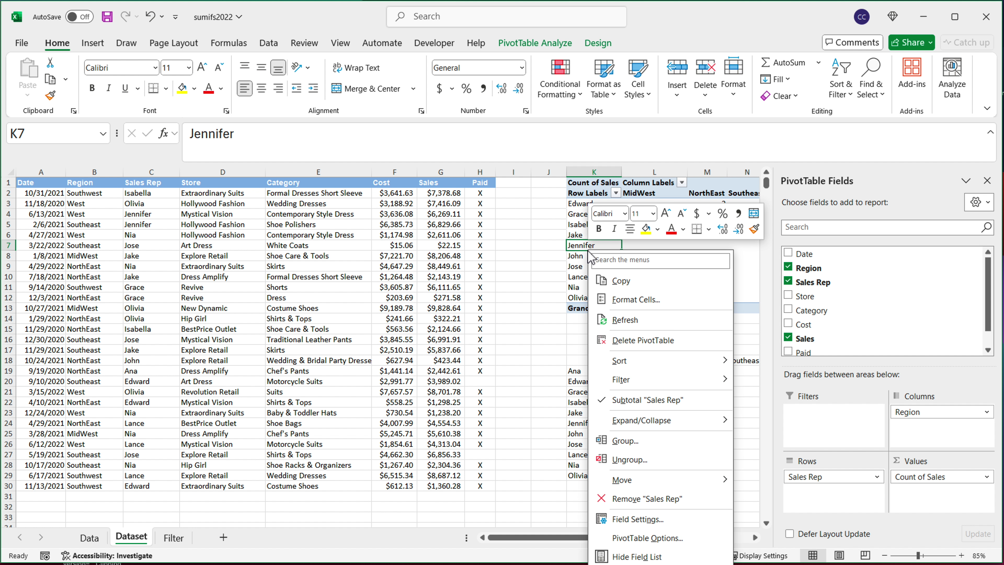
pyautogui.click(630, 323)
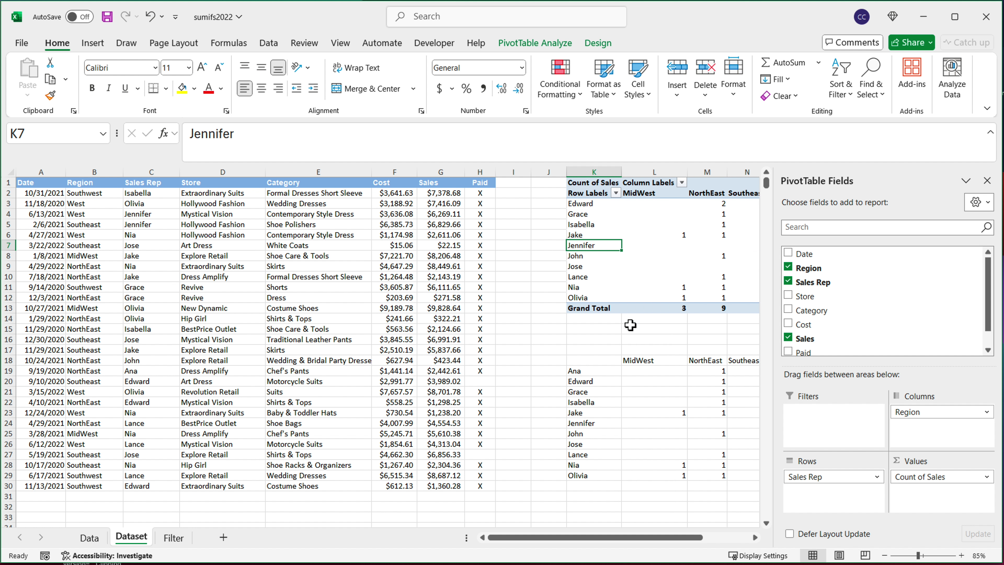
pyautogui.click(594, 310)
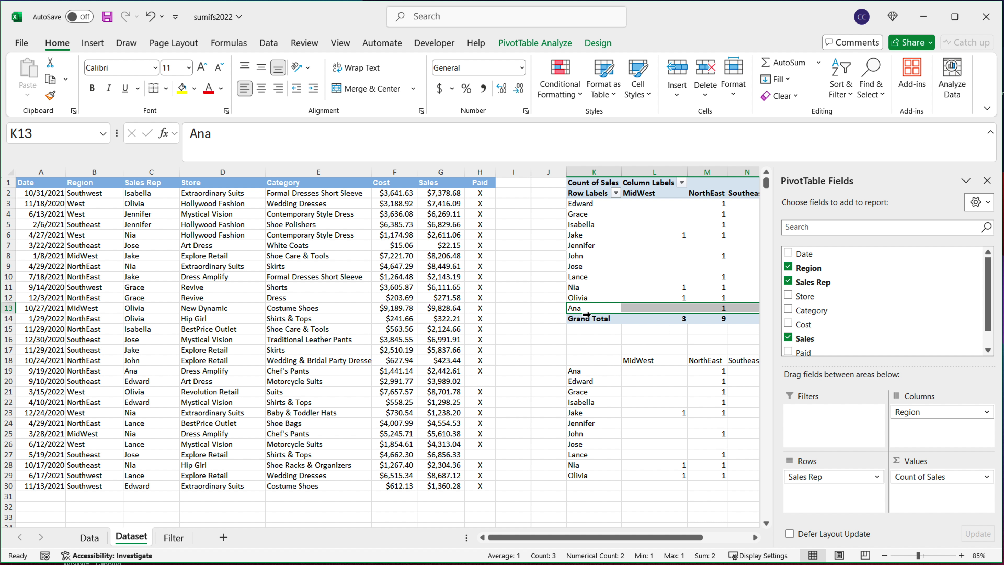
pyautogui.click(598, 339)
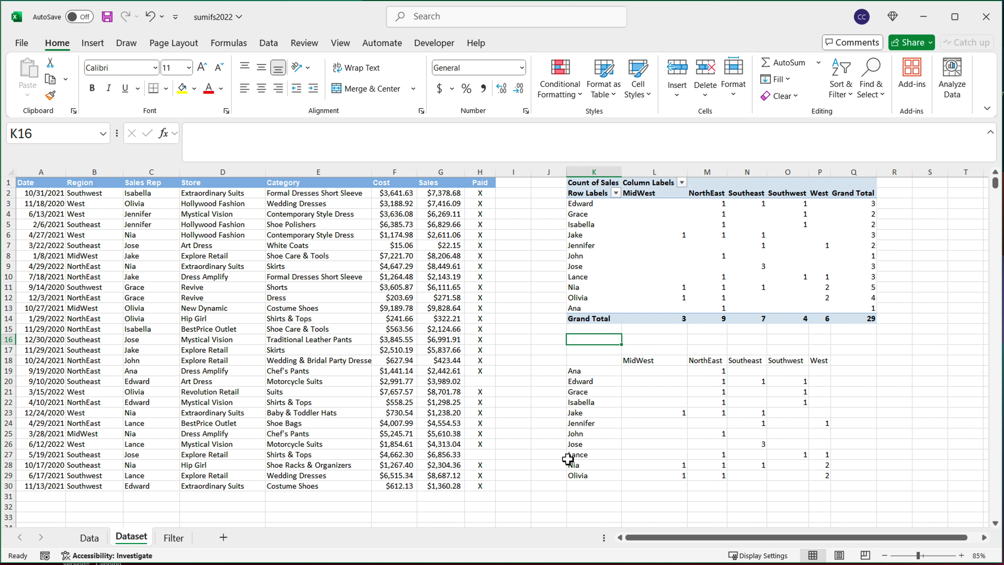
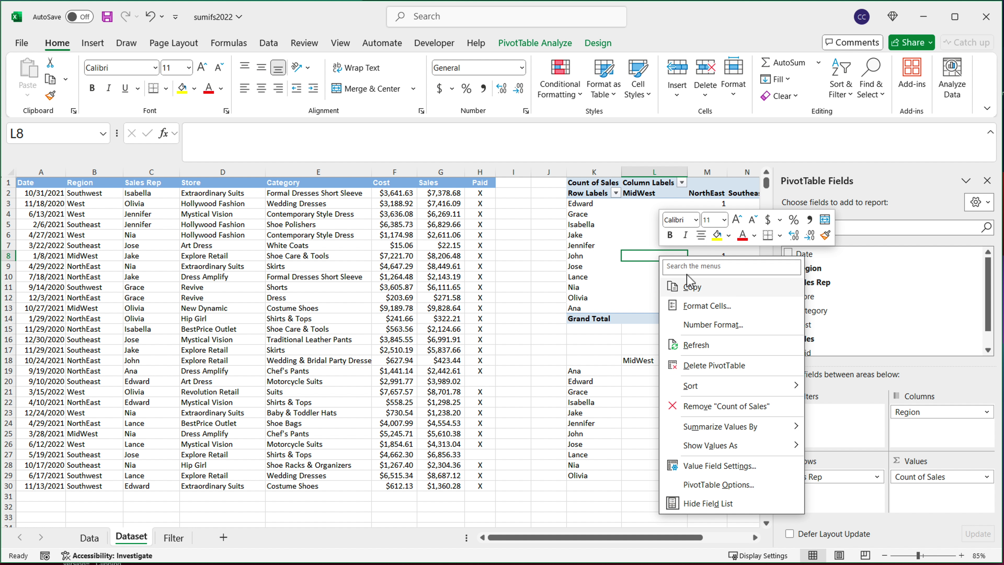
# Review the full list of summary calculations in the PivotTable's Value Field Settings for Sales, without changing the calculation.
pyautogui.rightClick(640, 204)
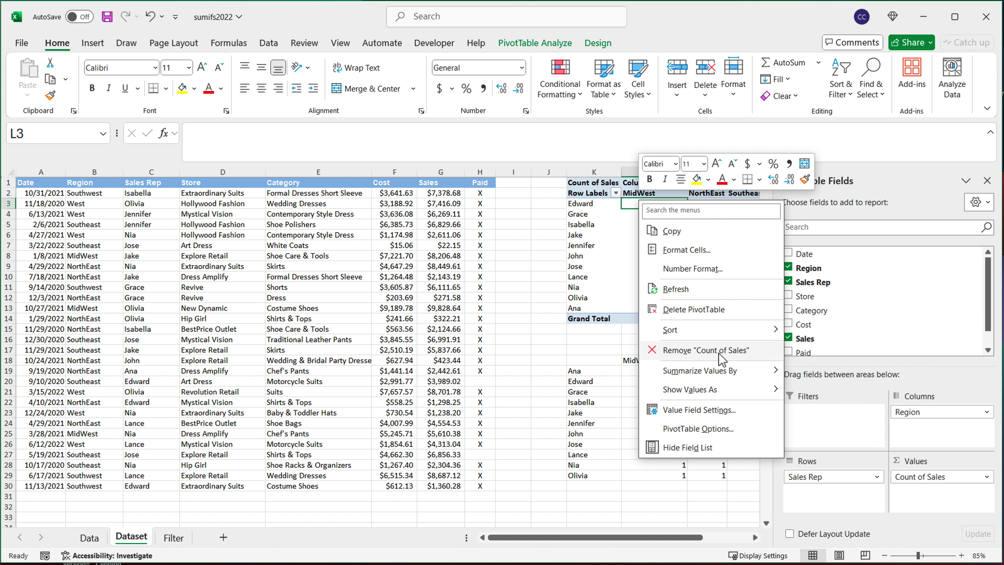
pyautogui.moveTo(746, 370)
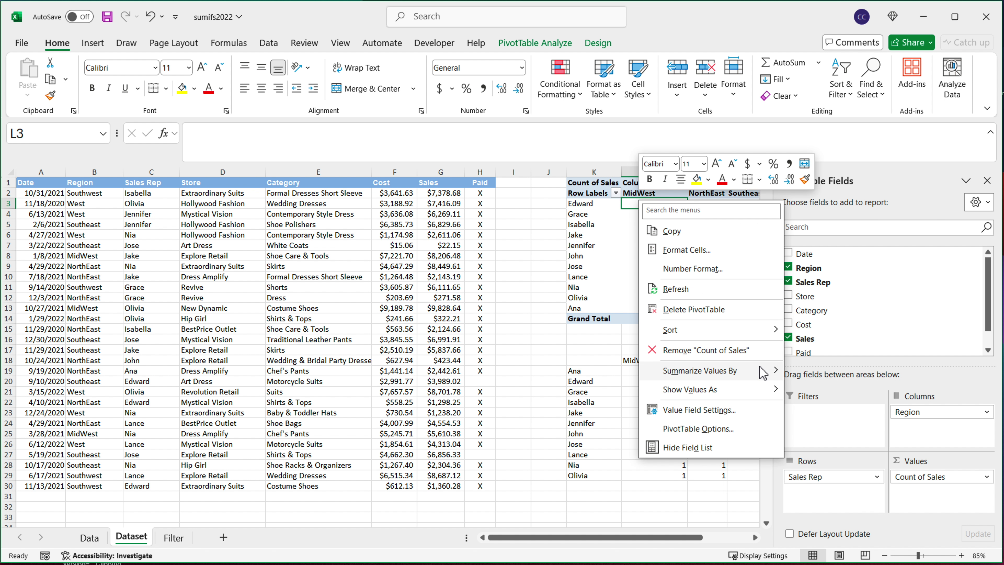
pyautogui.click(834, 506)
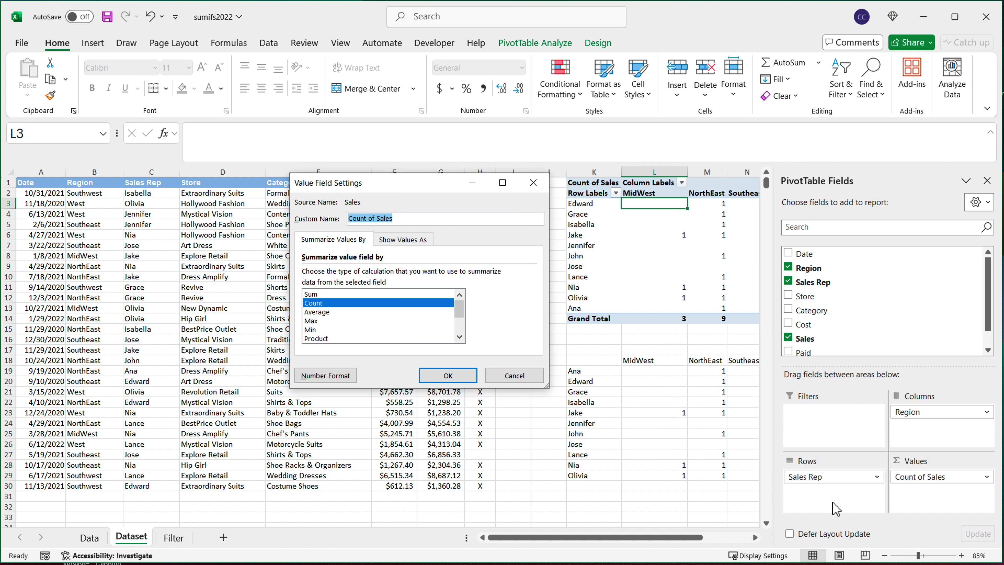
pyautogui.click(459, 336)
pyautogui.click(460, 337)
pyautogui.click(460, 336)
pyautogui.click(459, 337)
pyautogui.click(459, 336)
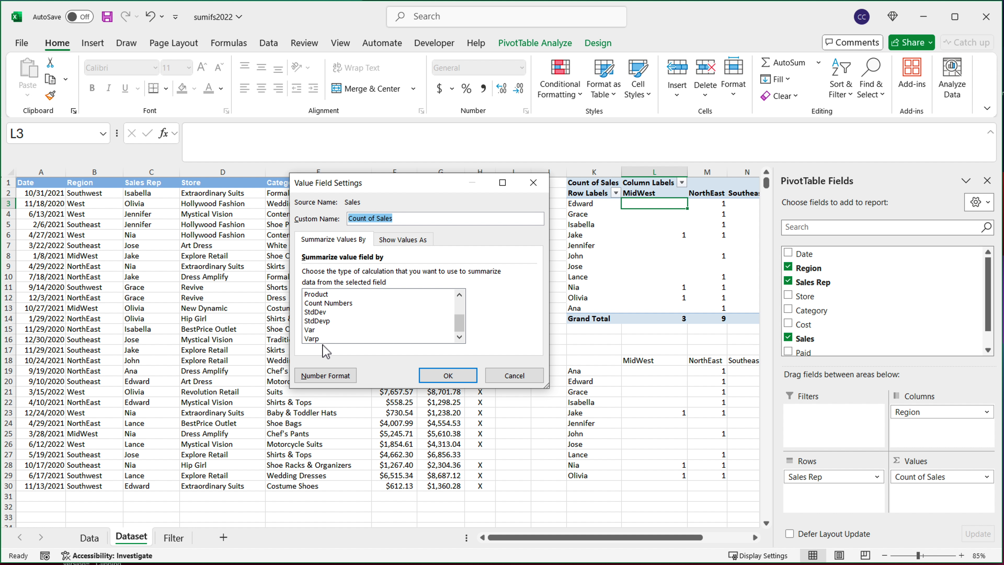
pyautogui.moveTo(464, 325)
pyautogui.mouseDown()
pyautogui.moveTo(464, 300)
pyautogui.moveTo(465, 338)
pyautogui.moveTo(467, 307)
pyautogui.mouseUp()
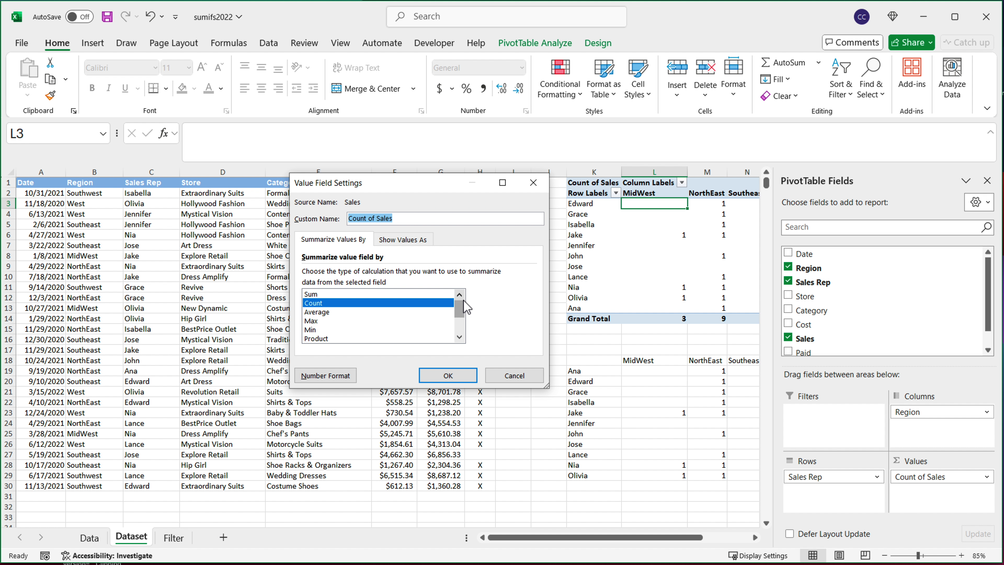
pyautogui.click(508, 379)
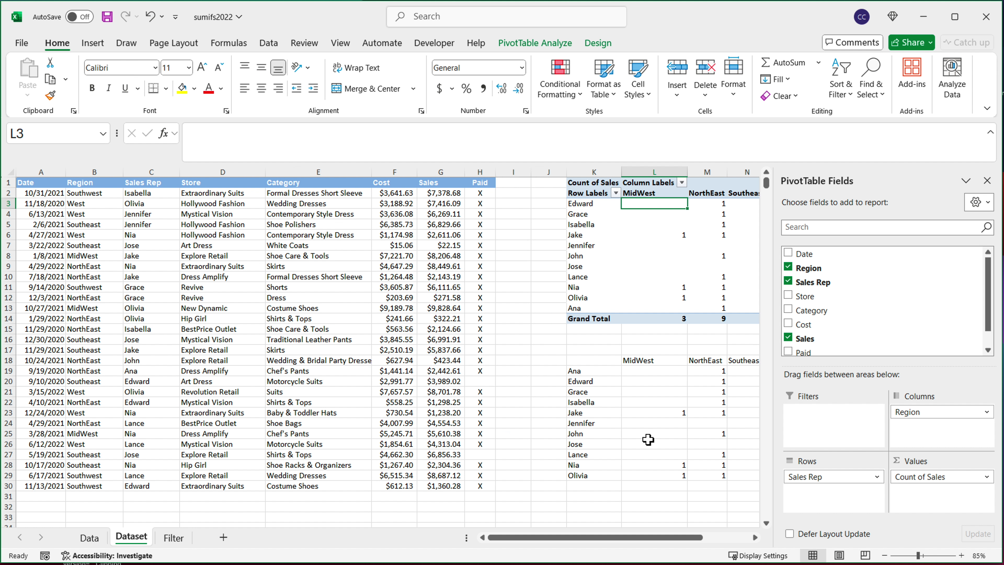
# Examine the aggregation functions offered for the function argument of the PIVOTBY formula in K18, then abandon the edit.
pyautogui.click(661, 403)
pyautogui.click(591, 363)
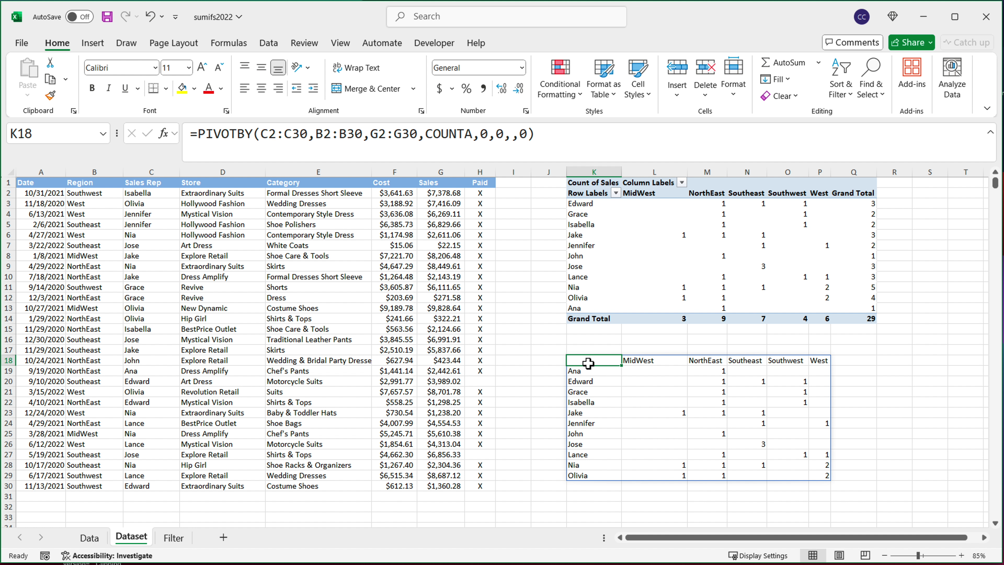
pyautogui.doubleClick(588, 363)
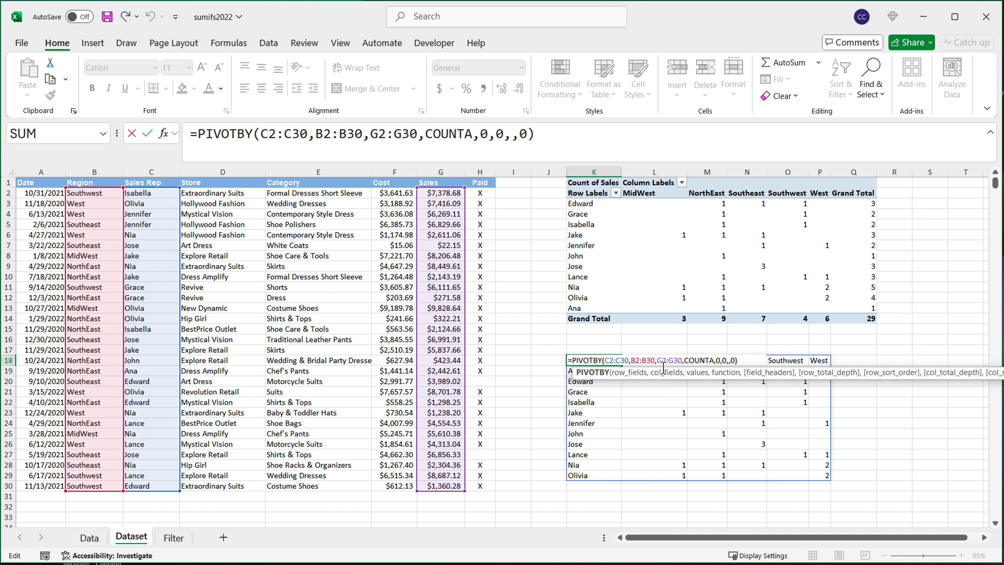
pyautogui.click(696, 361)
pyautogui.doubleClick(698, 361)
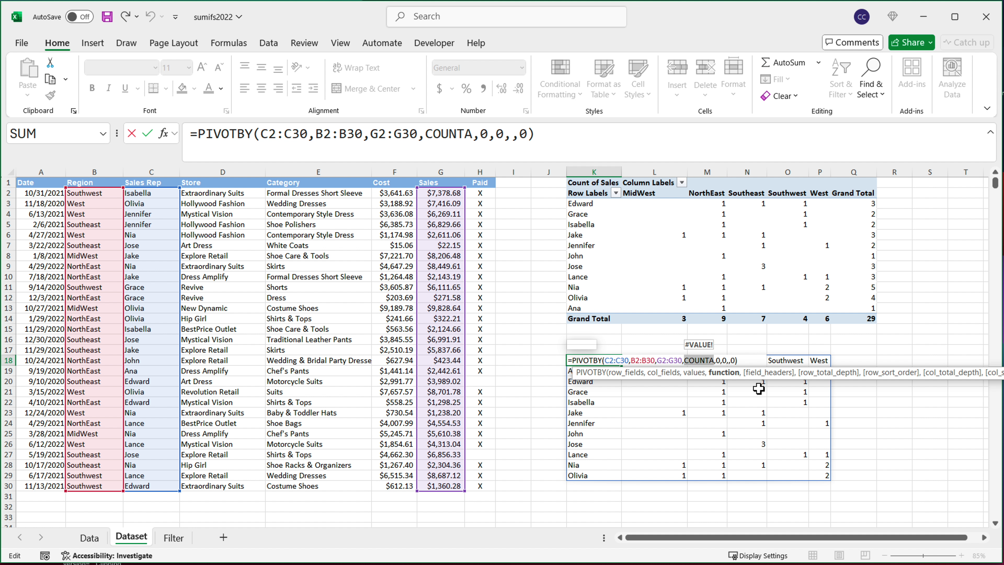
pyautogui.press('BackSpace')
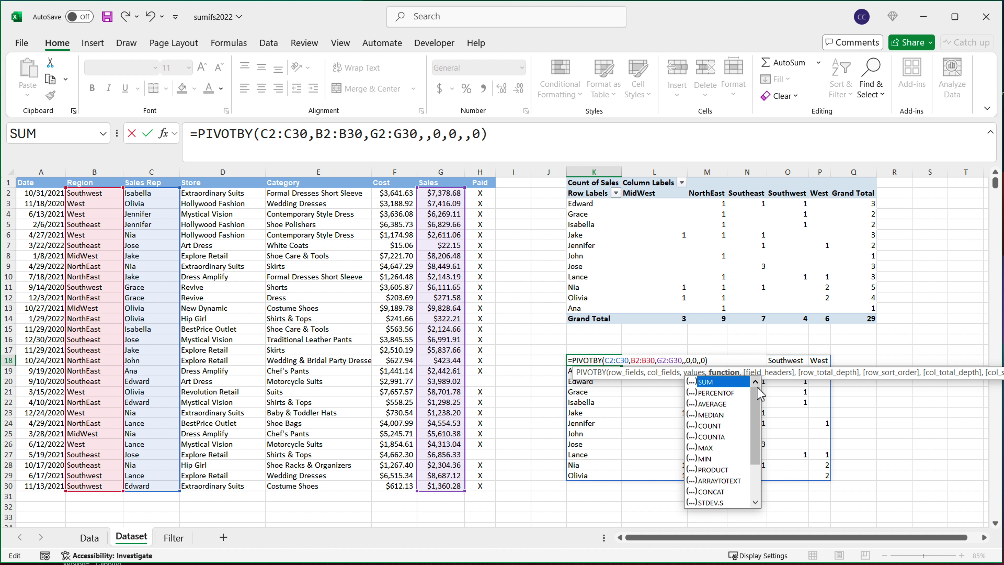
pyautogui.click(717, 415)
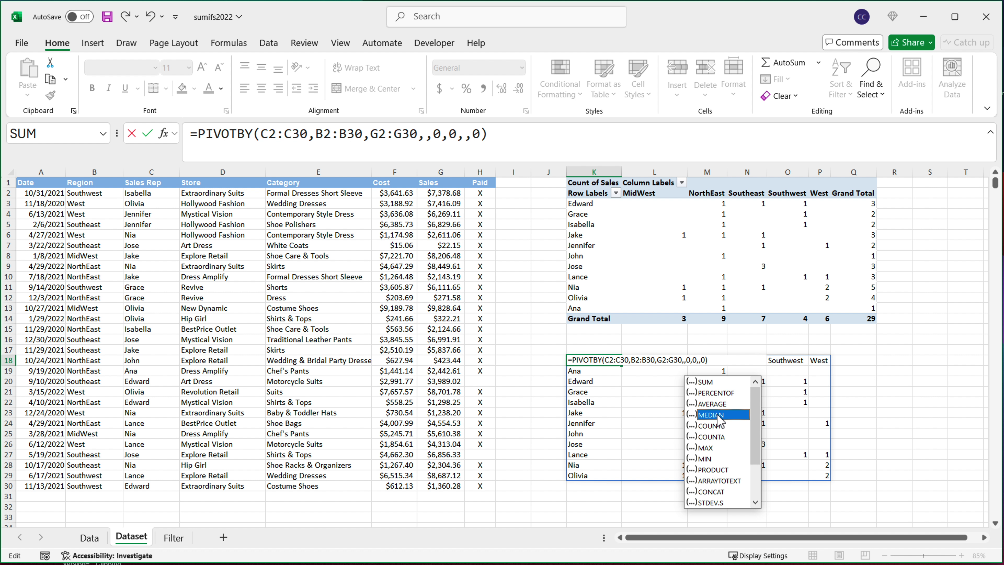
pyautogui.moveTo(760, 439); pyautogui.dragTo(762, 487)
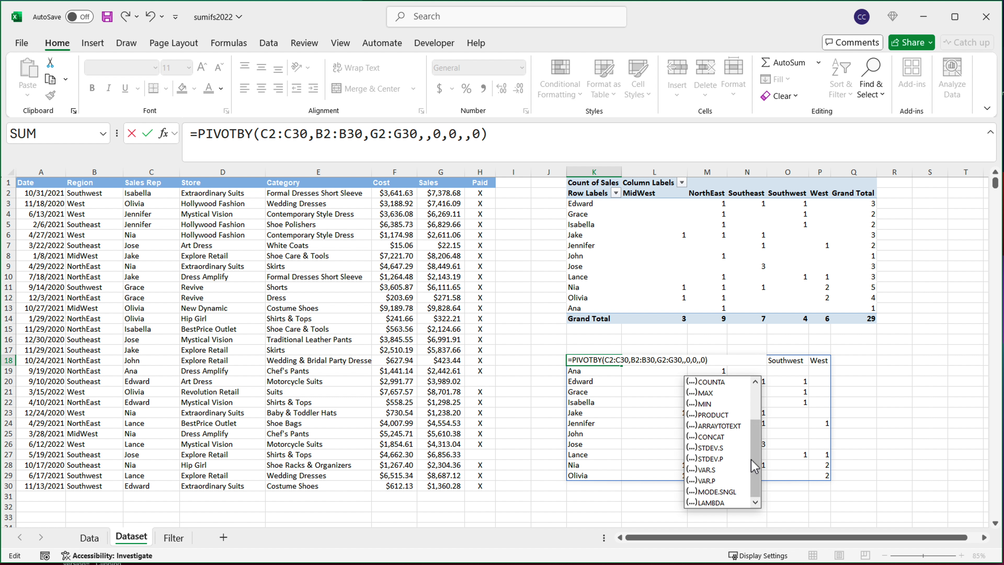
pyautogui.moveTo(756, 459); pyautogui.dragTo(755, 427)
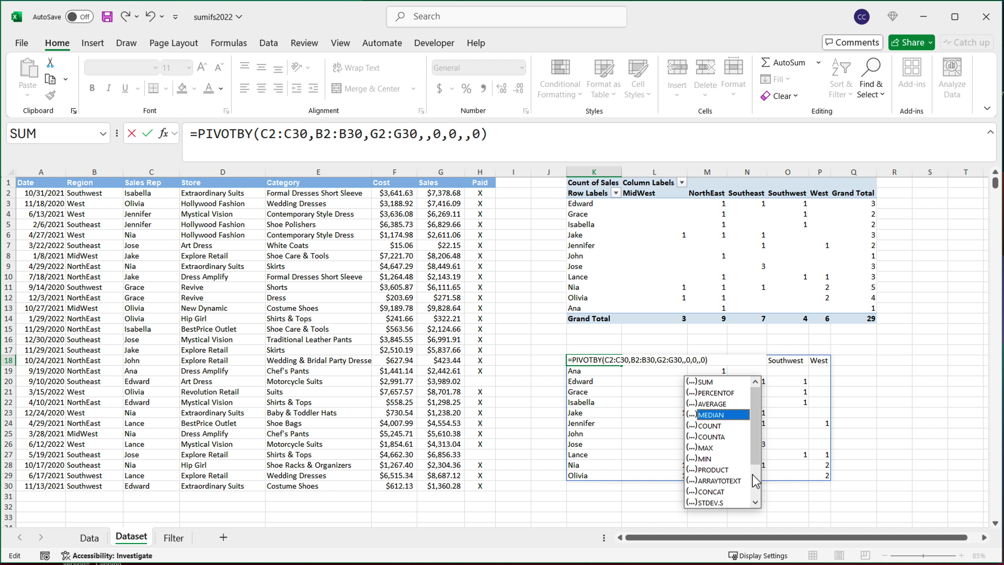
pyautogui.moveTo(755, 435); pyautogui.dragTo(757, 467)
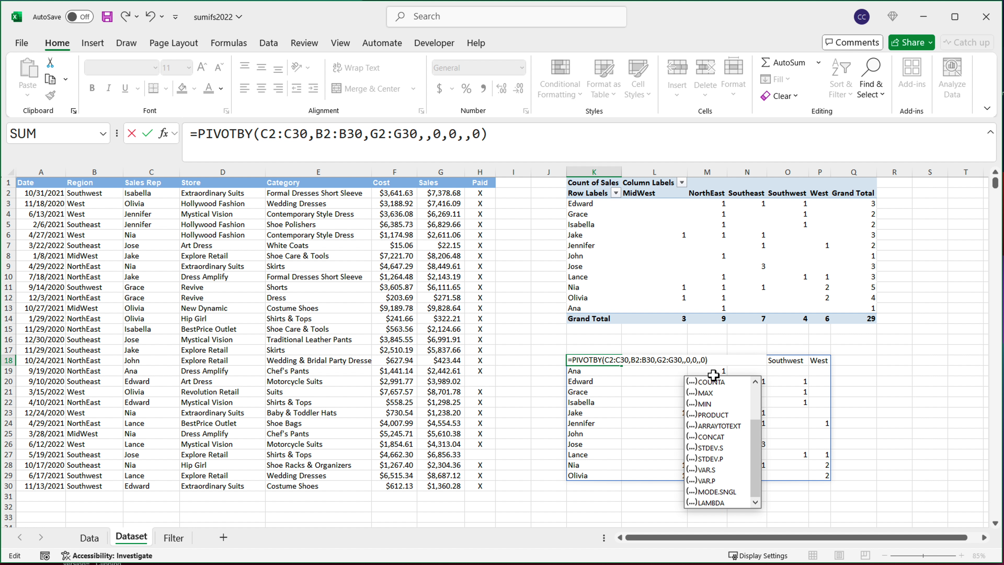
pyautogui.press('Tab')
pyautogui.press('Return')
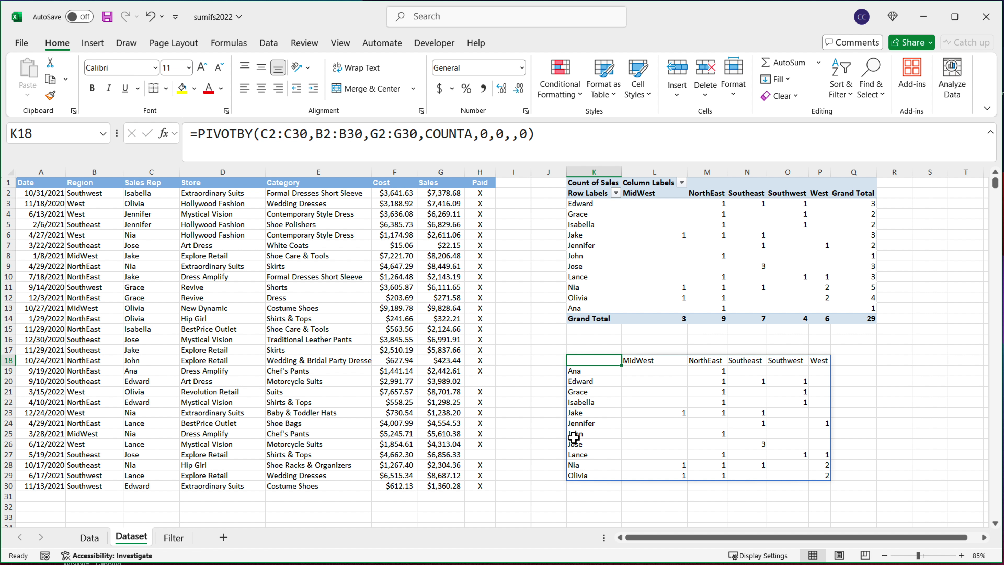
pyautogui.click(629, 382)
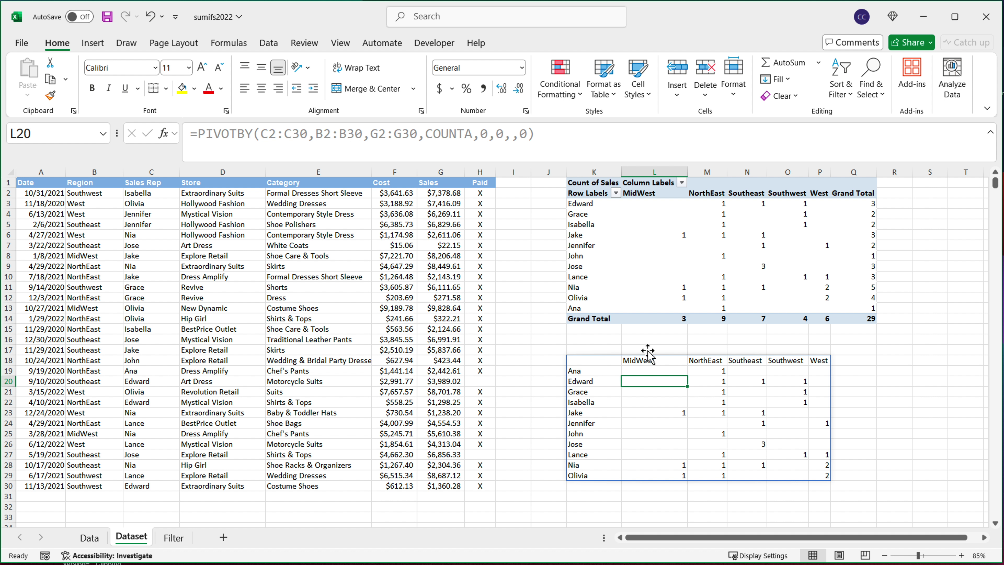
# Summarize the PivotTable's sales values by Sum.
pyautogui.click(663, 226)
pyautogui.rightClick(664, 226)
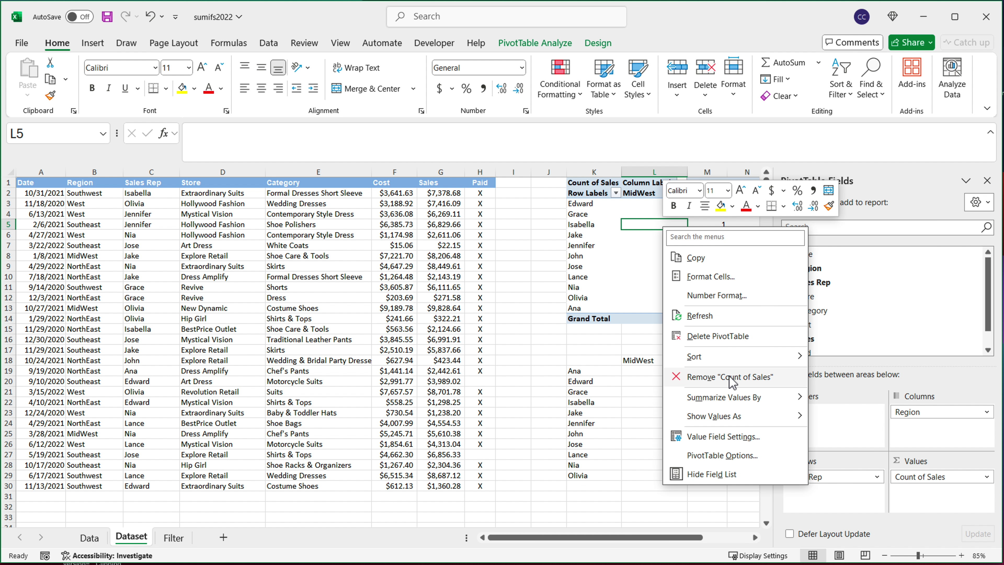
pyautogui.moveTo(731, 397)
pyautogui.click(834, 397)
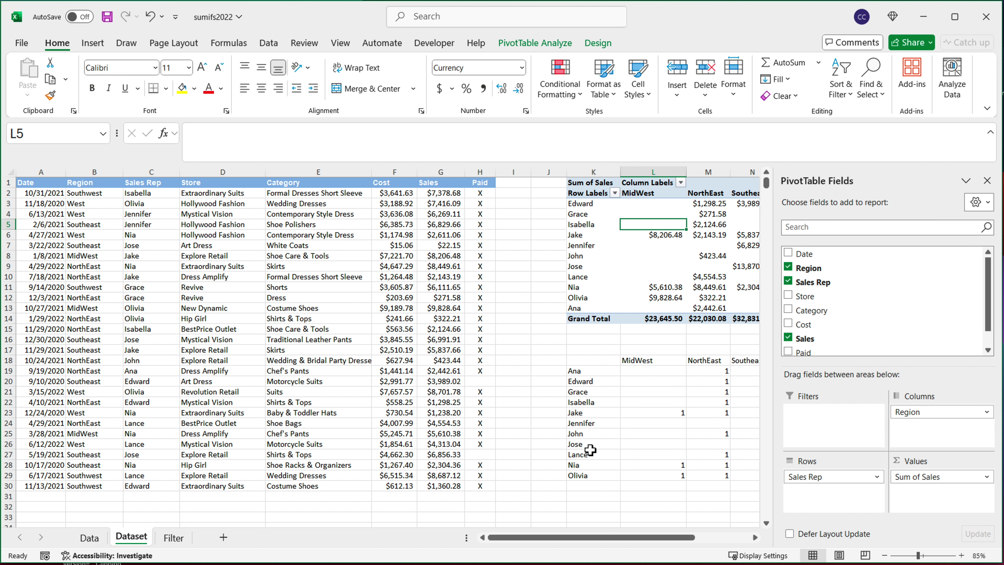
# Replace COUNTA with SUM in the PIVOTBY formula in K18.
pyautogui.click(632, 432)
pyautogui.click(584, 363)
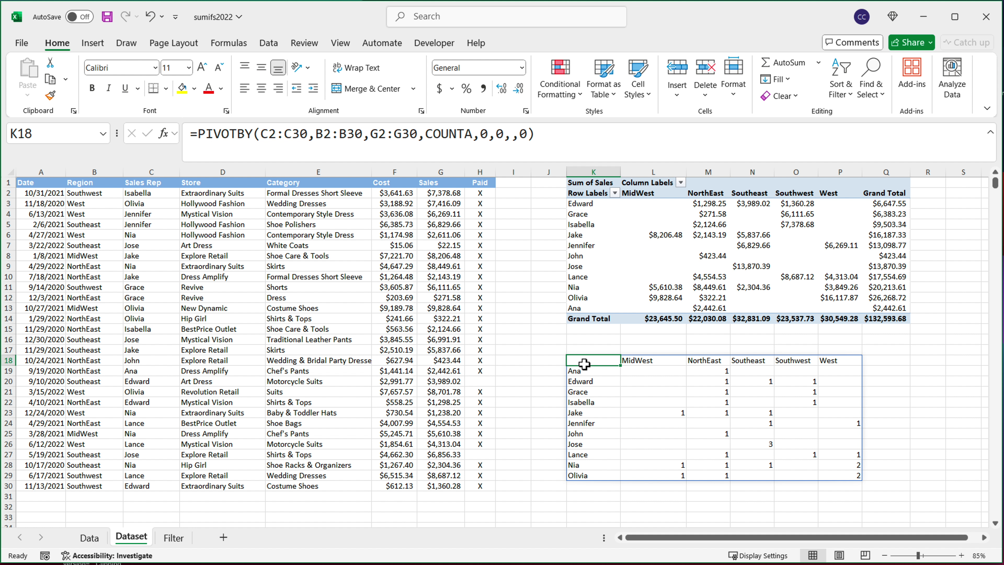
pyautogui.doubleClick(581, 363)
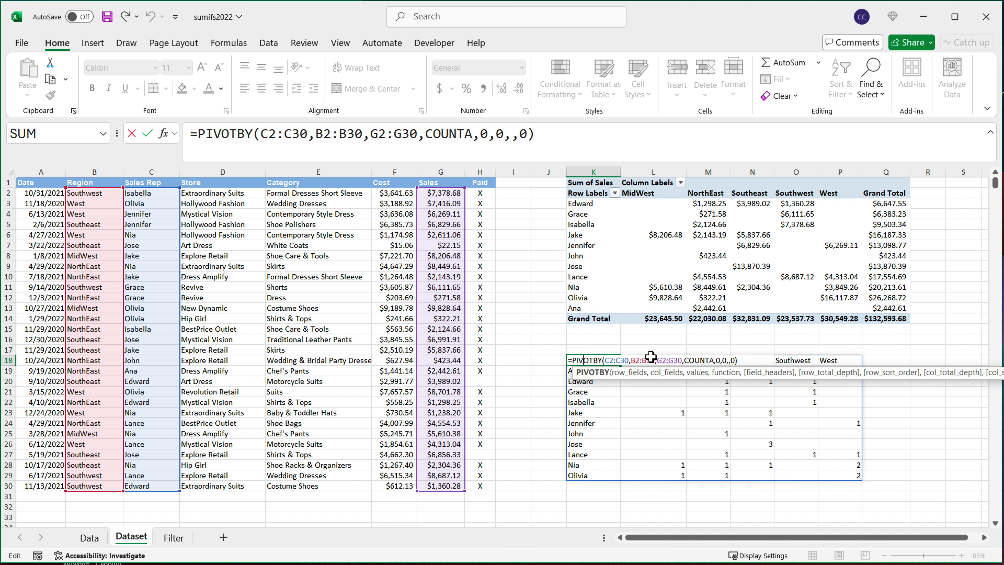
pyautogui.doubleClick(697, 360)
pyautogui.write('SUM')
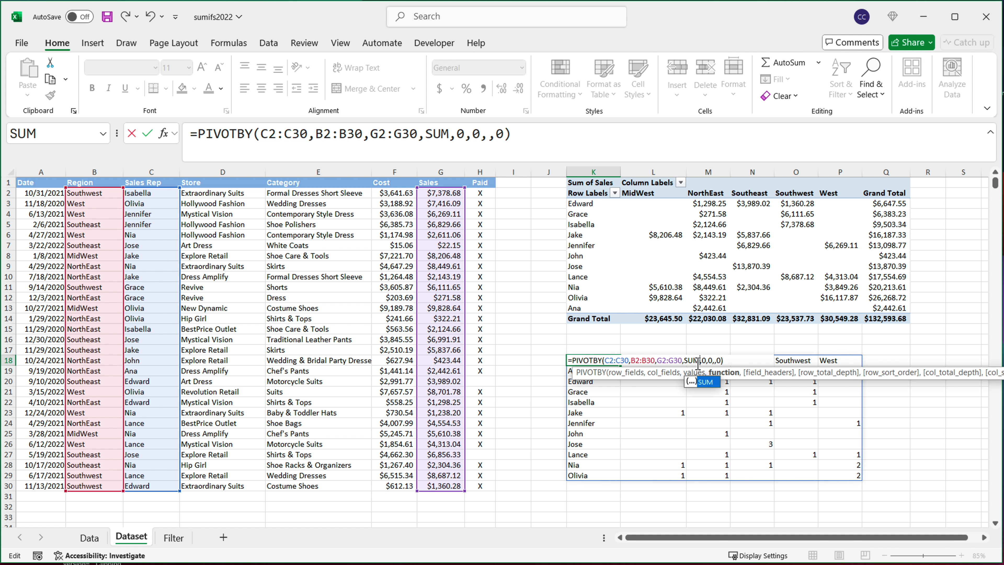
pyautogui.press('Return')
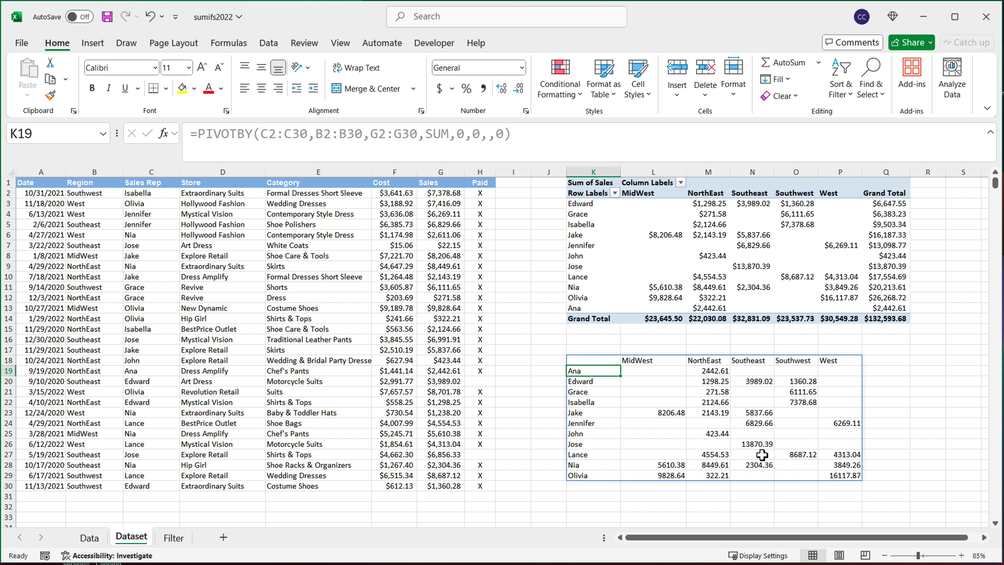
# Review the source Sales values and convert the amount in G17 to text with a leading apostrophe.
pyautogui.moveTo(437, 196); pyautogui.dragTo(426, 487)
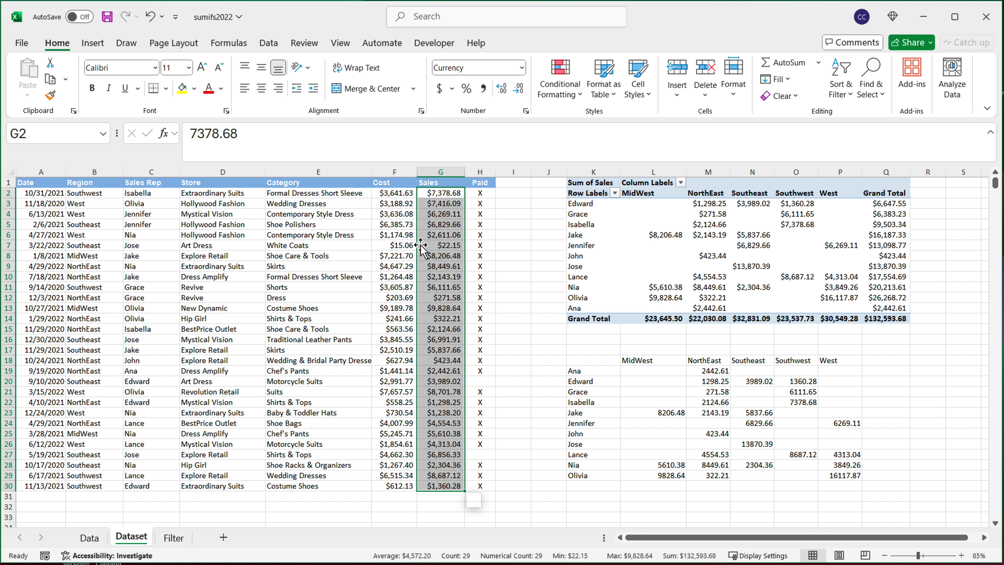
pyautogui.click(663, 413)
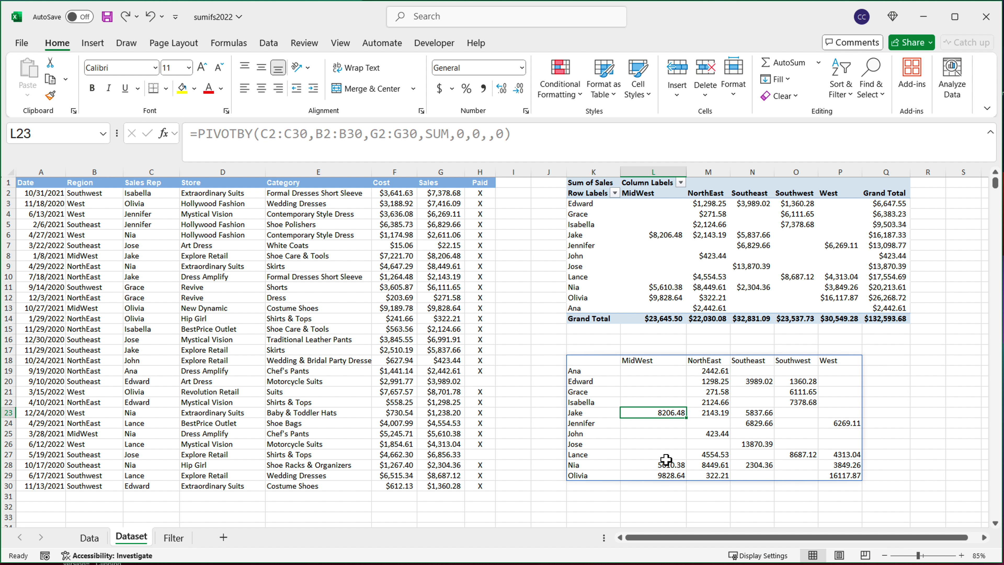
pyautogui.click(446, 351)
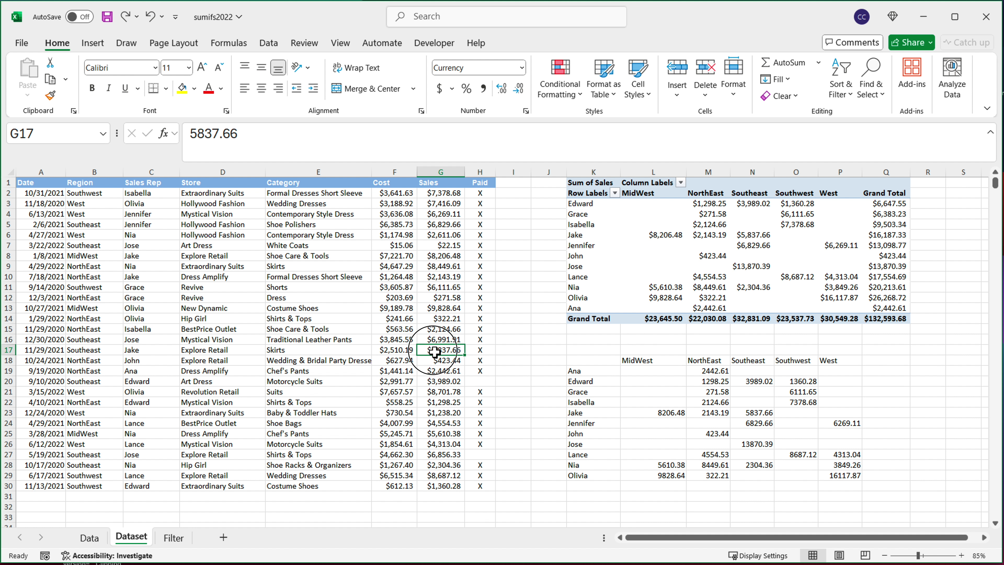
pyautogui.doubleClick(425, 351)
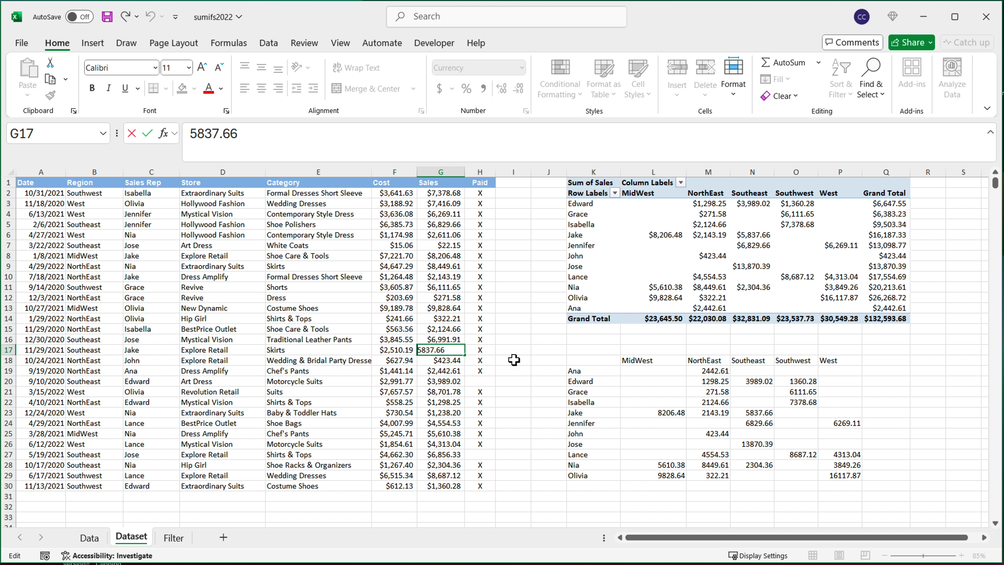
pyautogui.press('Return')
# Convert the source sales amounts in G19 and G21 to text with leading apostrophes.
pyautogui.click(441, 372)
pyautogui.doubleClick(441, 372)
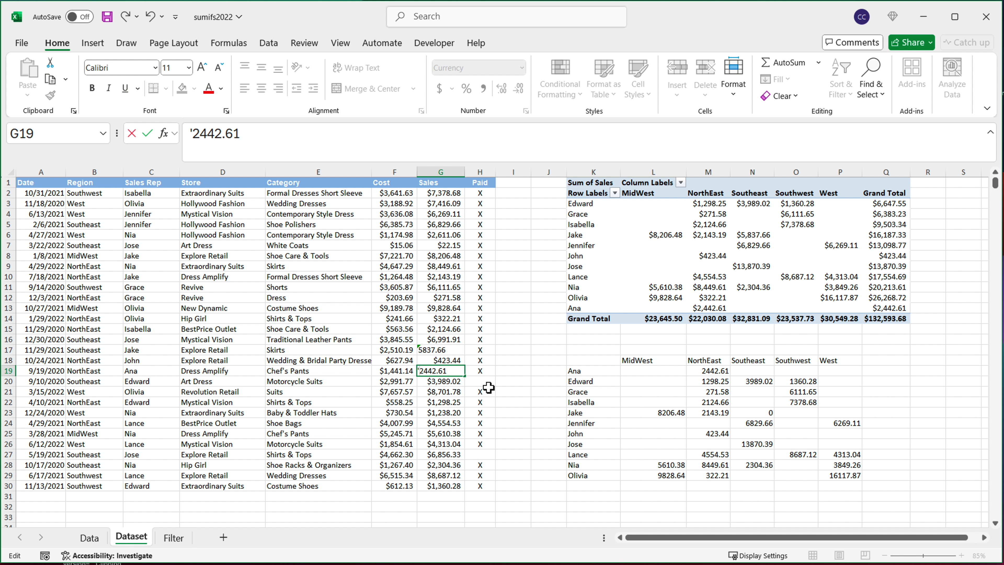
pyautogui.press('Return')
pyautogui.doubleClick(435, 395)
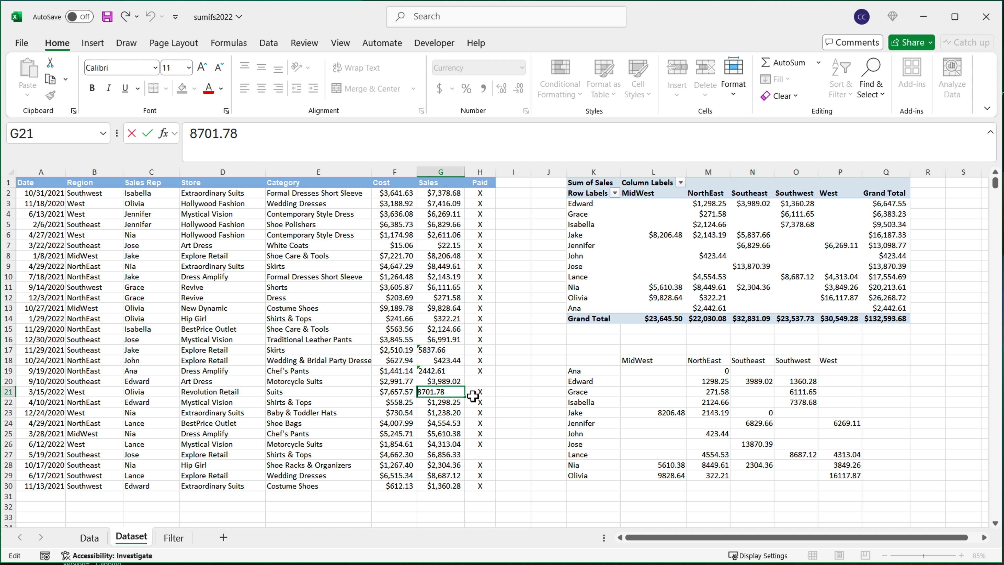
pyautogui.press('Home')
pyautogui.write("'")
pyautogui.press('Return')
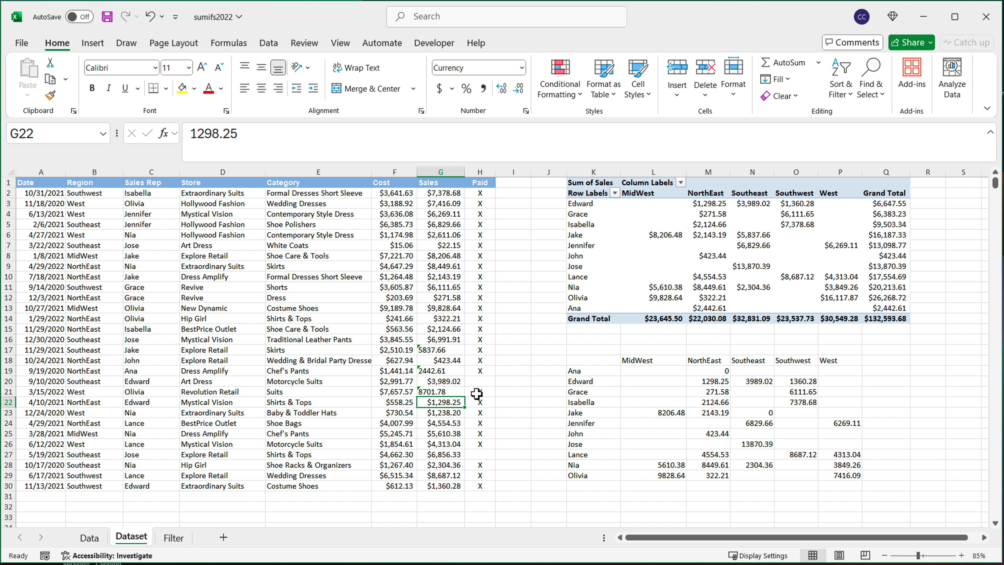
# Check the row 19 source record against row 19 of the PIVOTBY output, and refresh the PivotTable.
pyautogui.moveTo(151, 371); pyautogui.dragTo(431, 371)
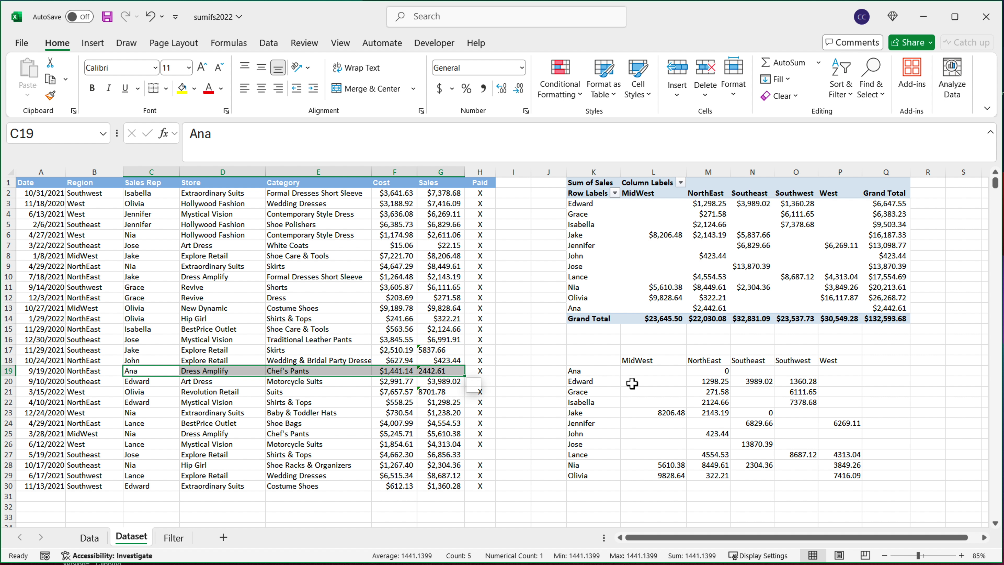
pyautogui.moveTo(593, 374); pyautogui.dragTo(701, 375)
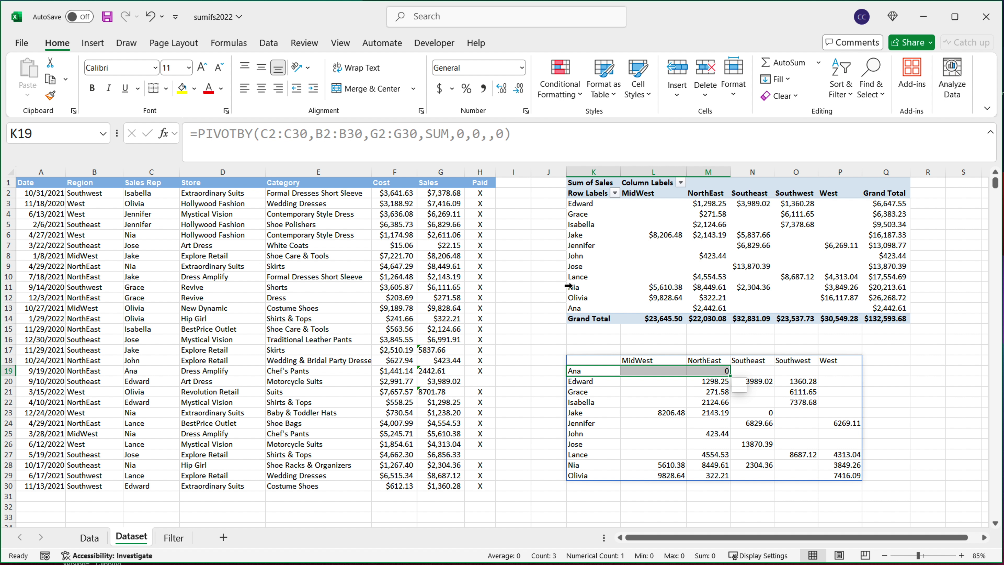
pyautogui.click(629, 245)
pyautogui.rightClick(651, 238)
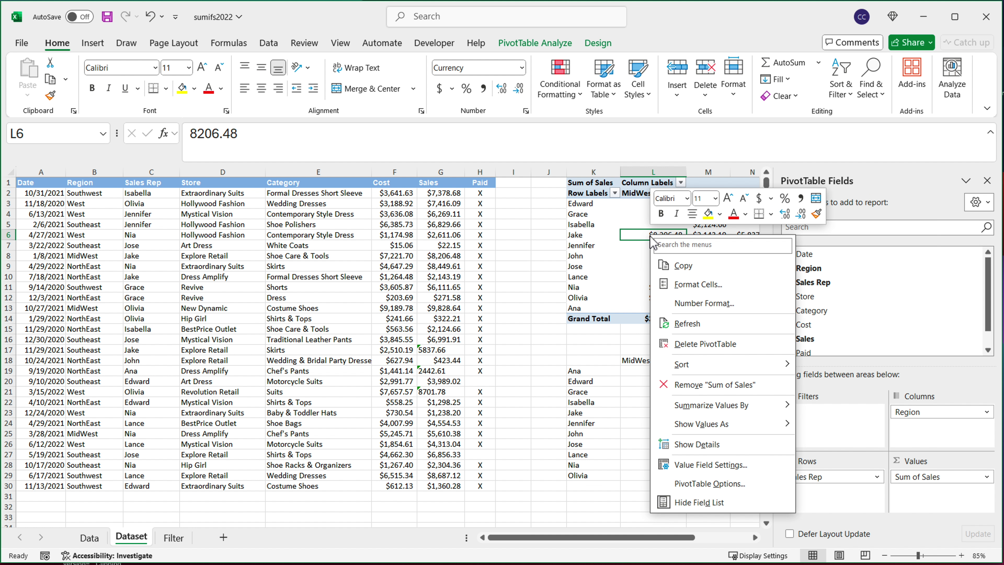
pyautogui.click(686, 325)
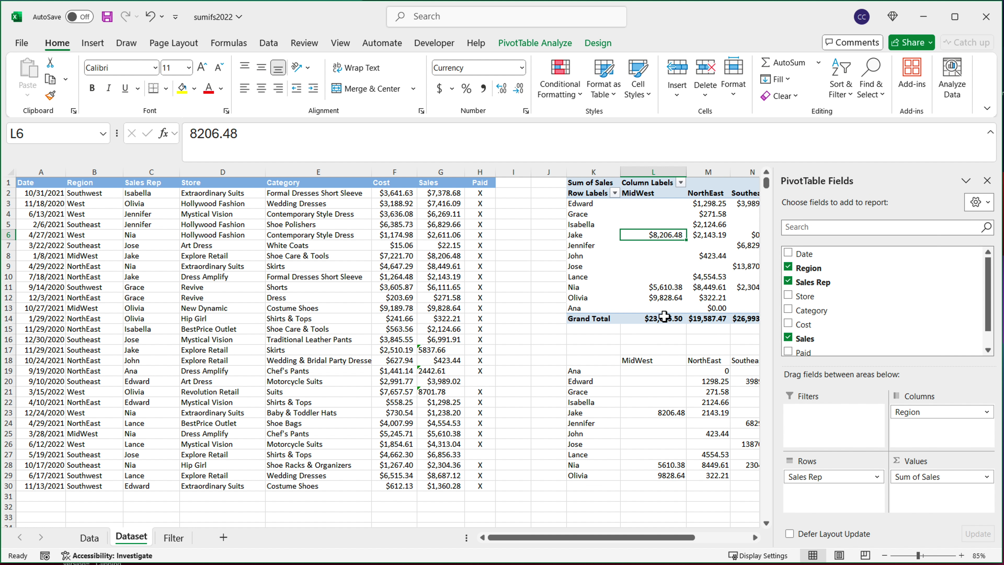
# Compare the PivotTable's NorthEast value in M13 with the text-formatted source amount in G19.
pyautogui.click(637, 310)
pyautogui.click(594, 313)
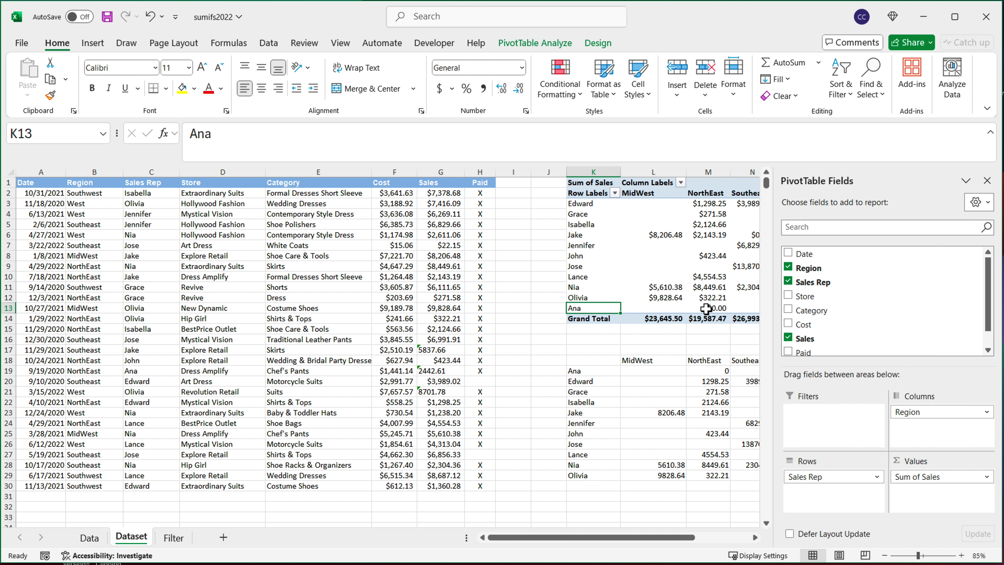
pyautogui.click(720, 308)
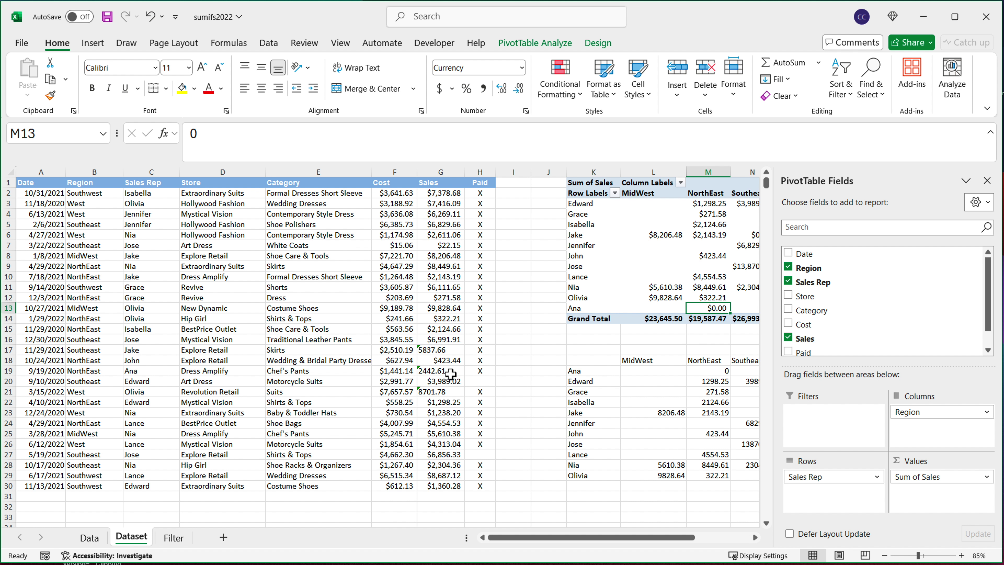
pyautogui.click(438, 371)
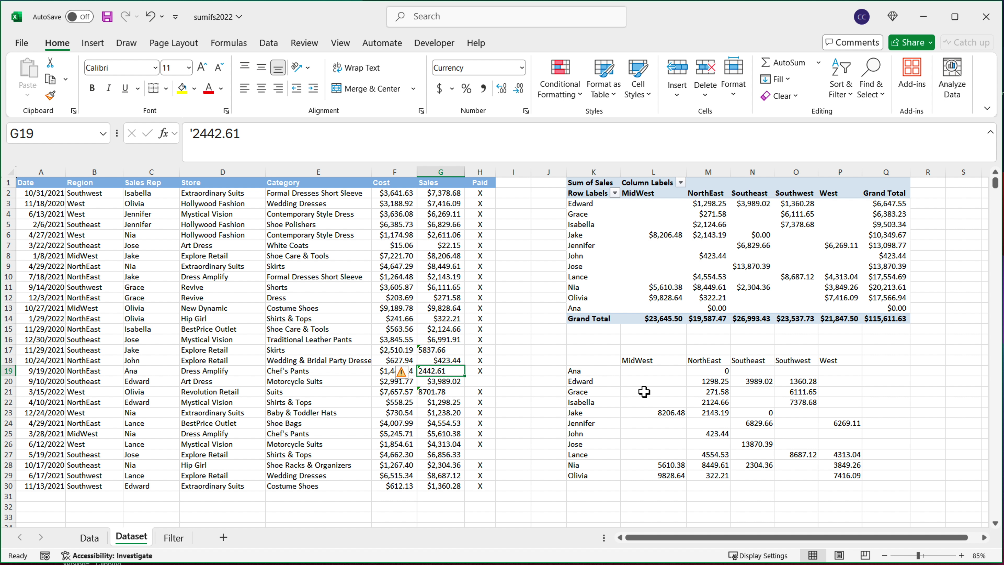
# Replace the SUM argument in the K18 PIVOTBY formula with a LAMBDA function.
pyautogui.click(595, 362)
pyautogui.doubleClick(595, 363)
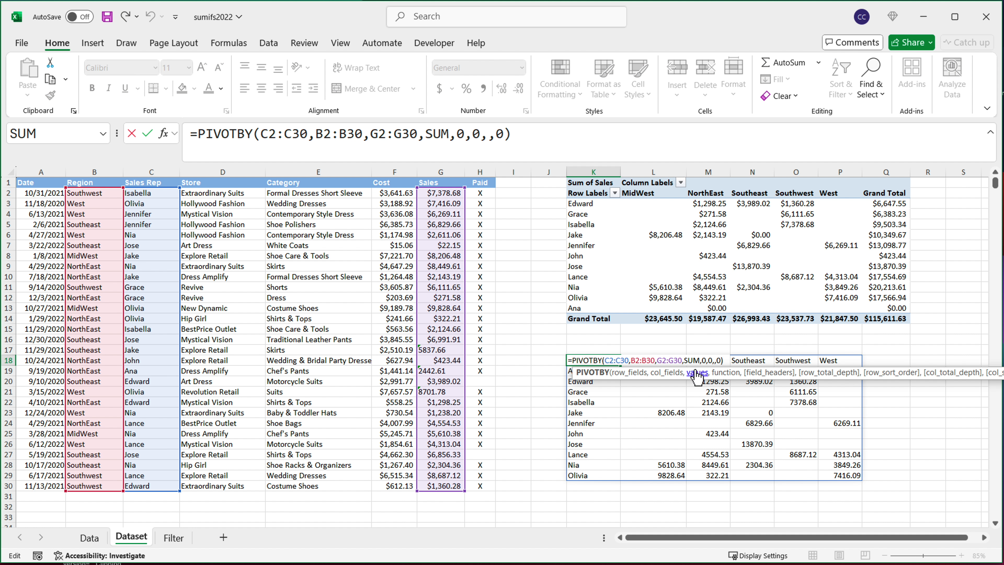
pyautogui.doubleClick(693, 360)
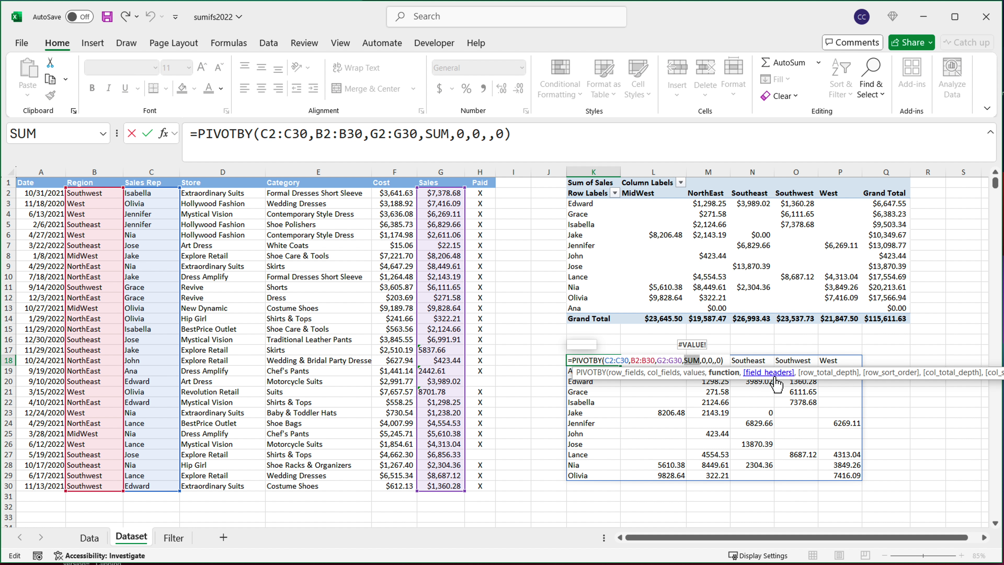
pyautogui.press('BackSpace')
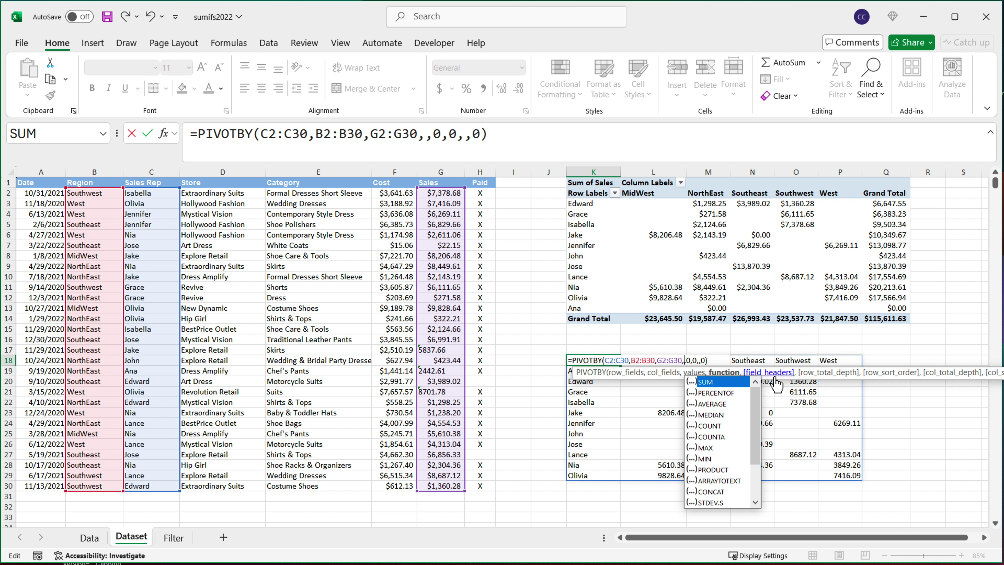
pyautogui.write('LAMB')
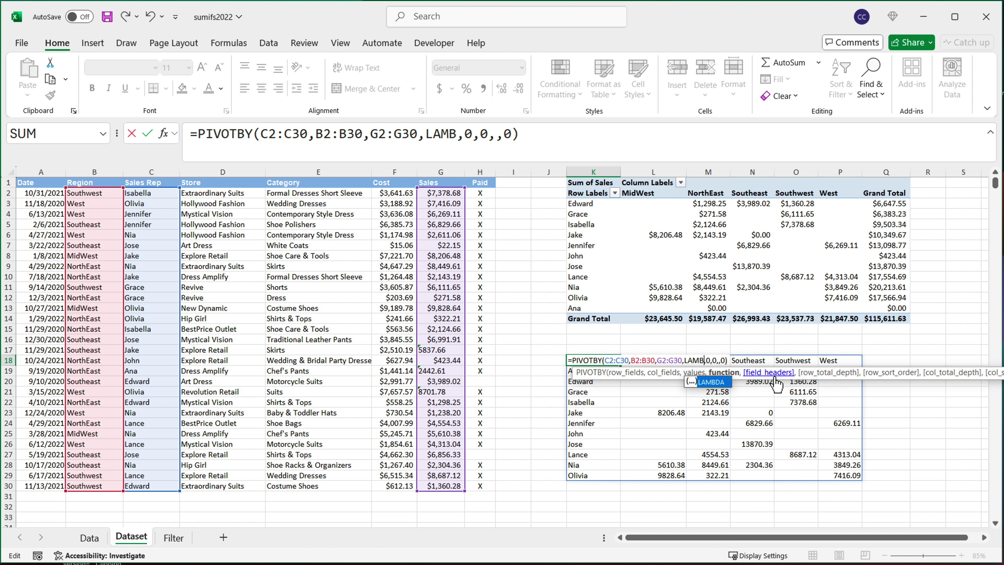
pyautogui.press('Tab')
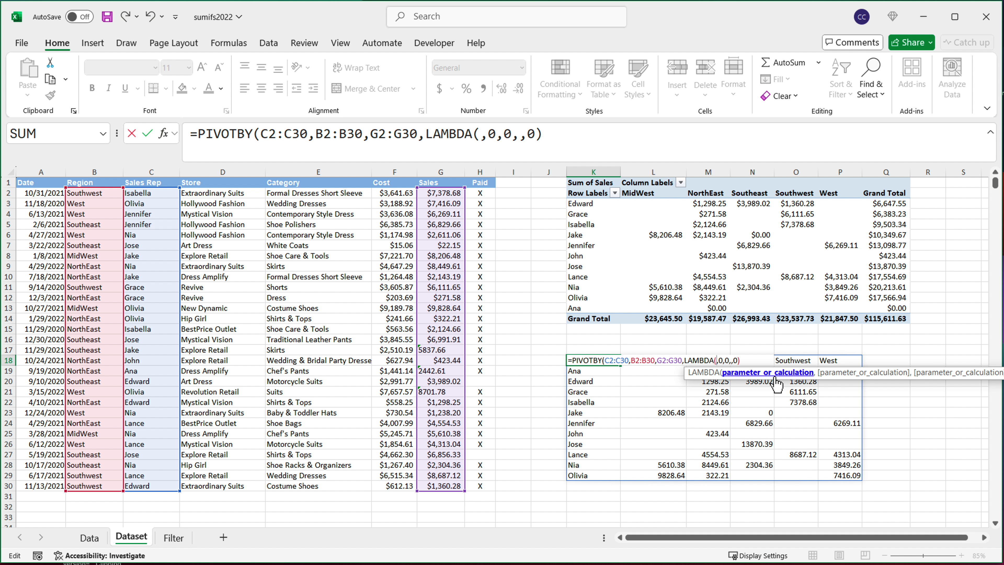
# Define the LAMBDA with parameter x and the calculation SUM(VALUE(x)), including its closing parentheses.
pyautogui.write('x')
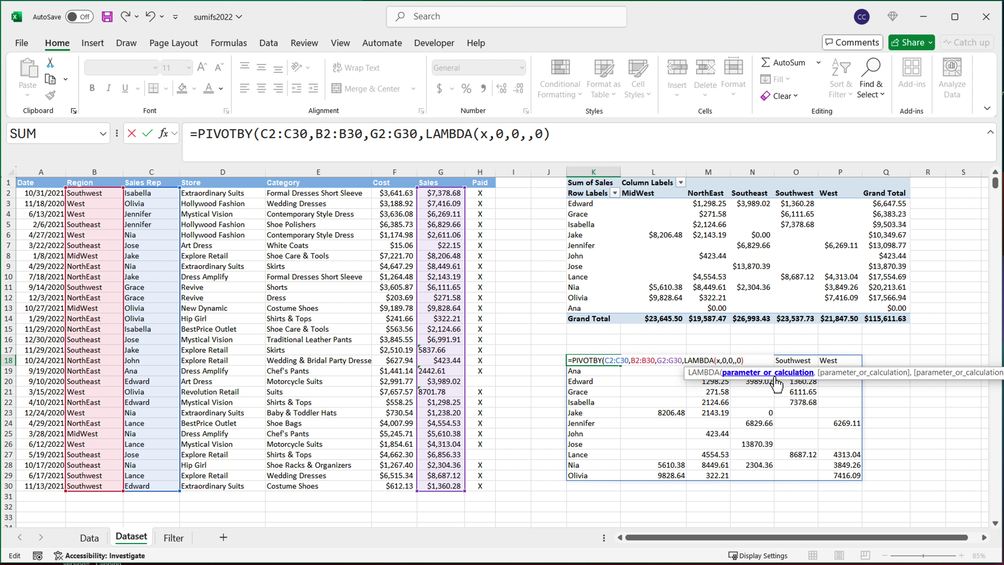
pyautogui.write(',')
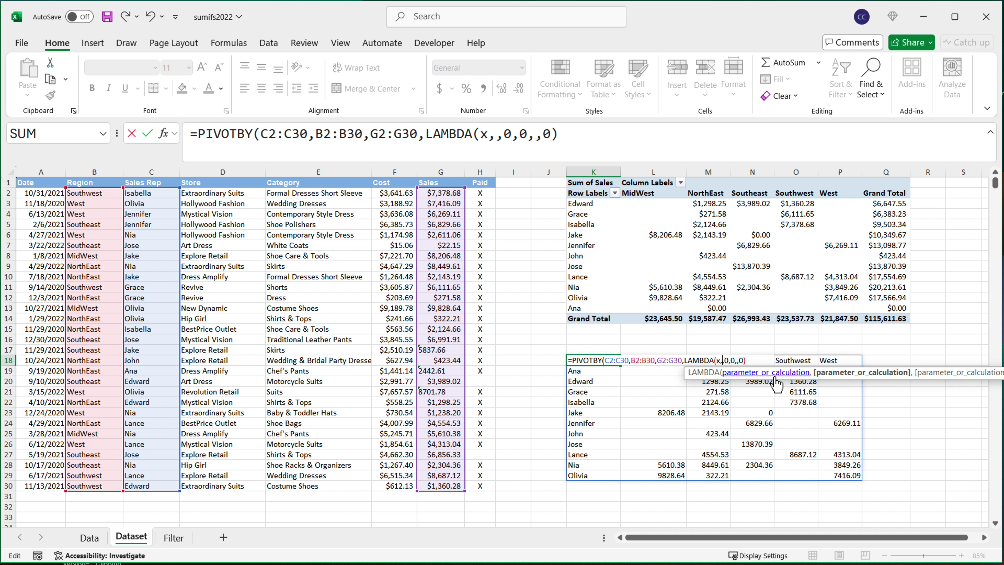
pyautogui.write('SU')
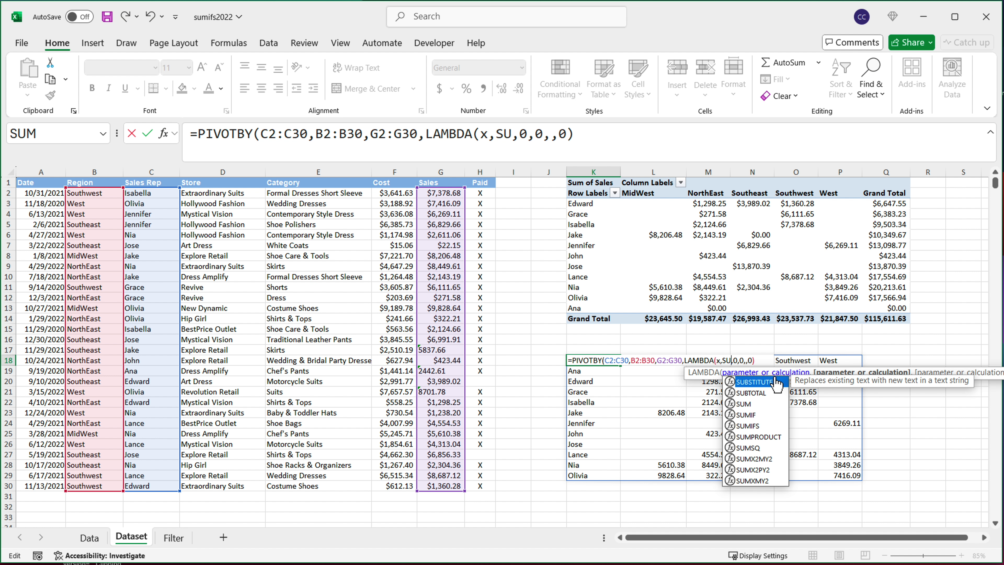
pyautogui.write('M')
pyautogui.write('(VALUE')
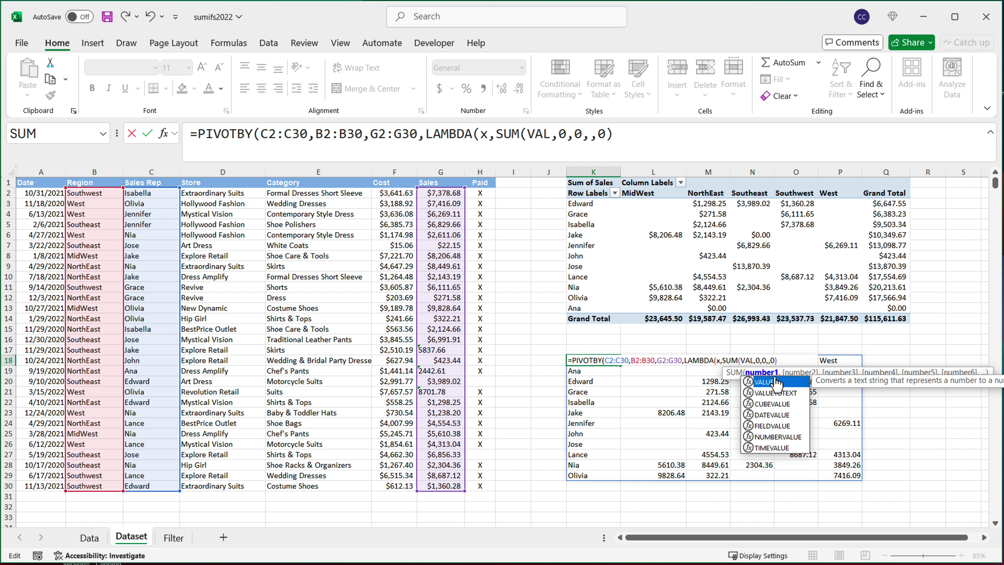
pyautogui.write('(x')
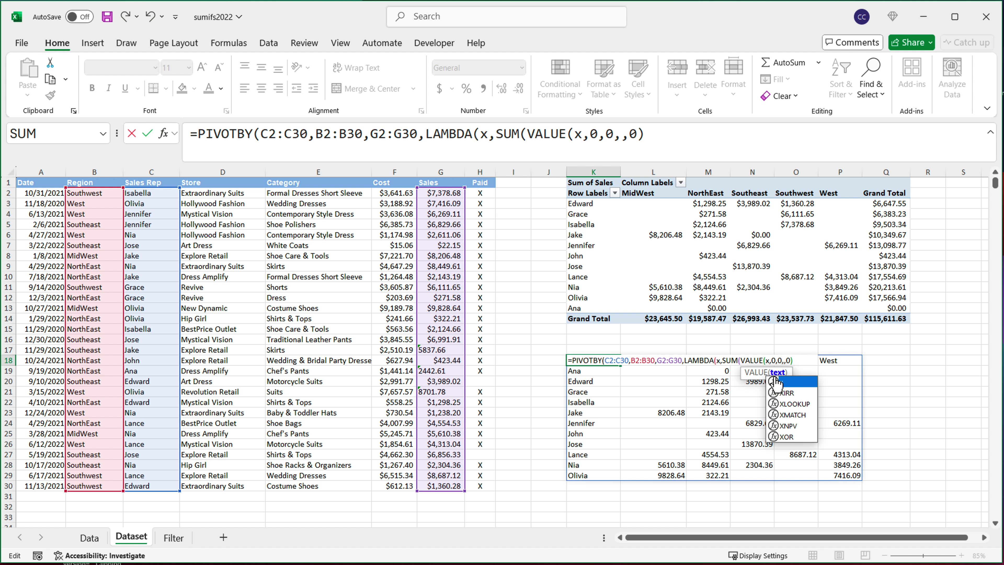
pyautogui.write(')')
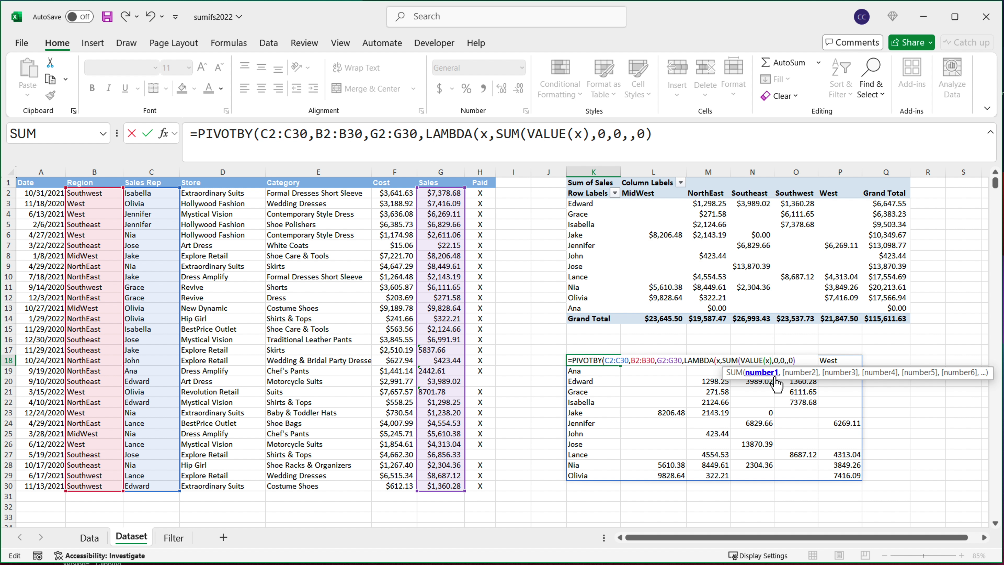
pyautogui.write(')')
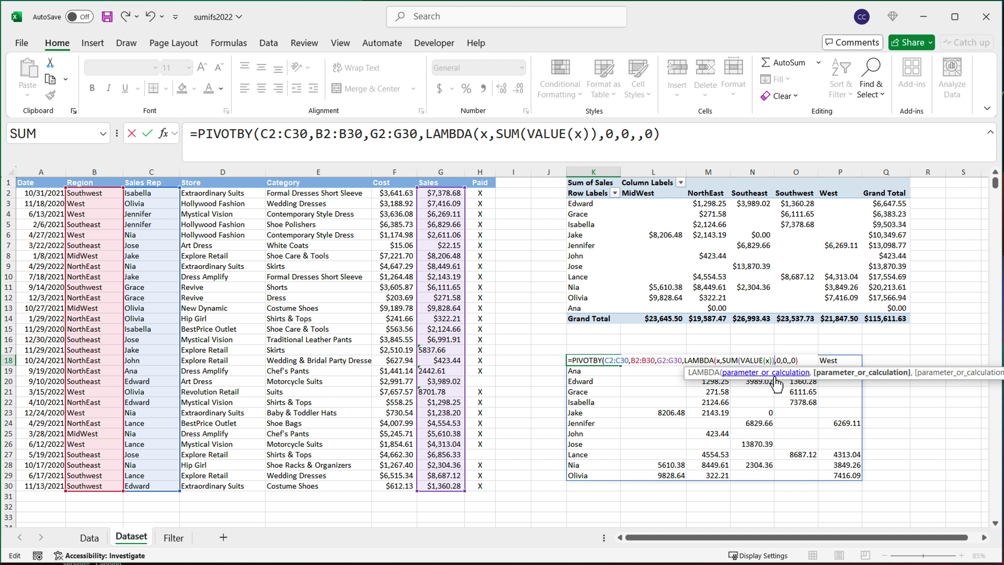
pyautogui.write(')')
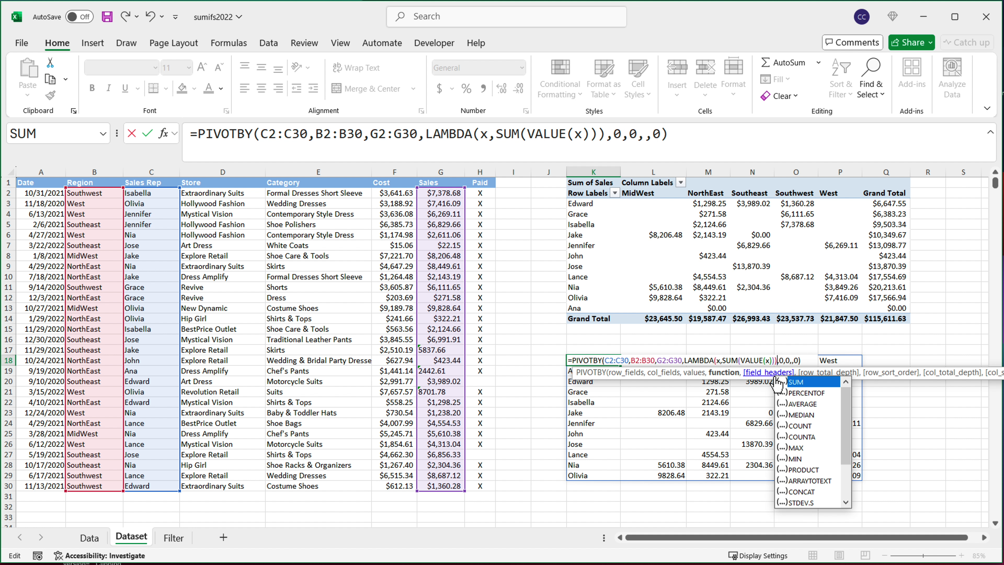
# Review the VALUE(x) and SUM parts of the LAMBDA and commit the PIVOTBY formula in K18.
pyautogui.click(771, 362)
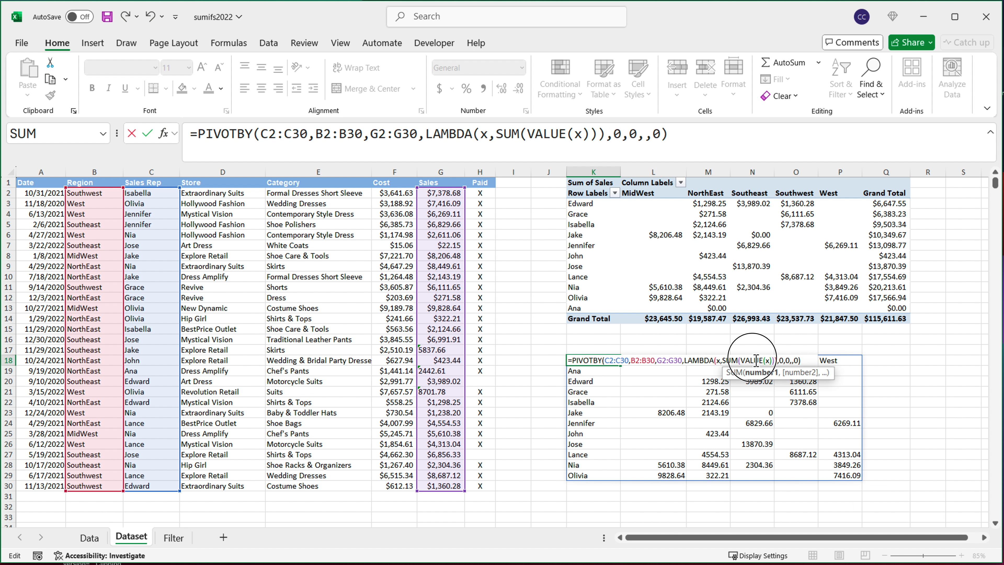
pyautogui.click(765, 360)
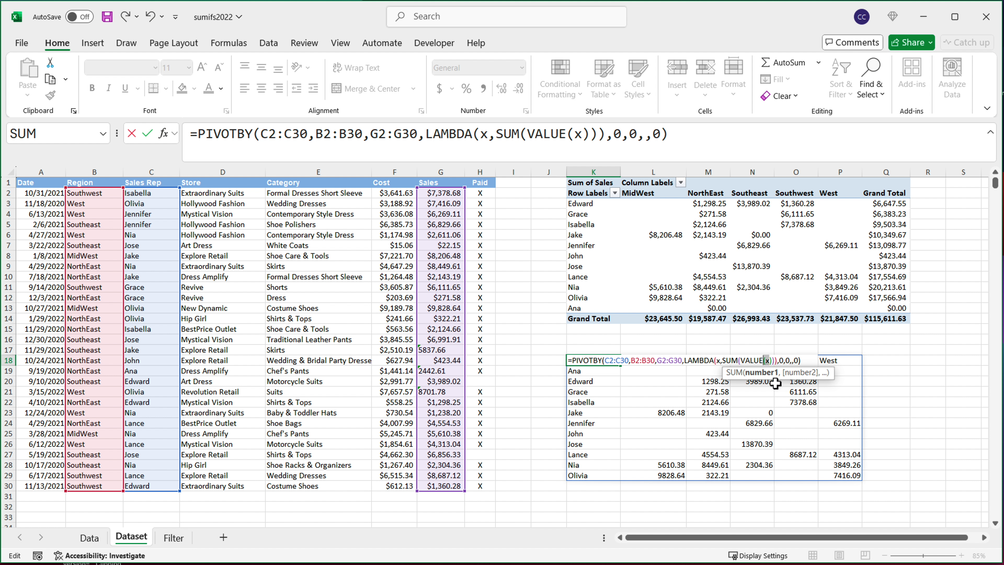
pyautogui.doubleClick(730, 360)
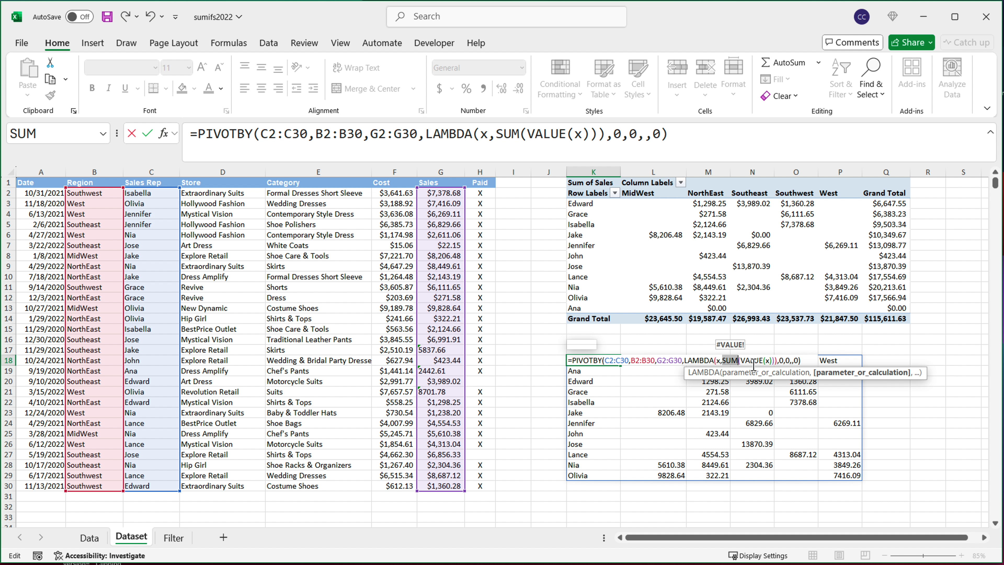
pyautogui.click(815, 363)
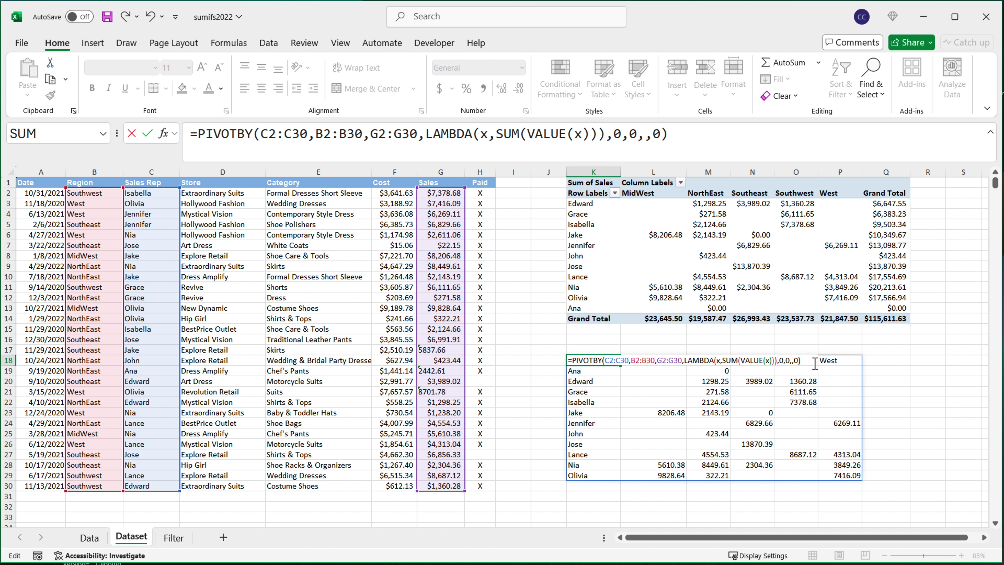
pyautogui.press('Return')
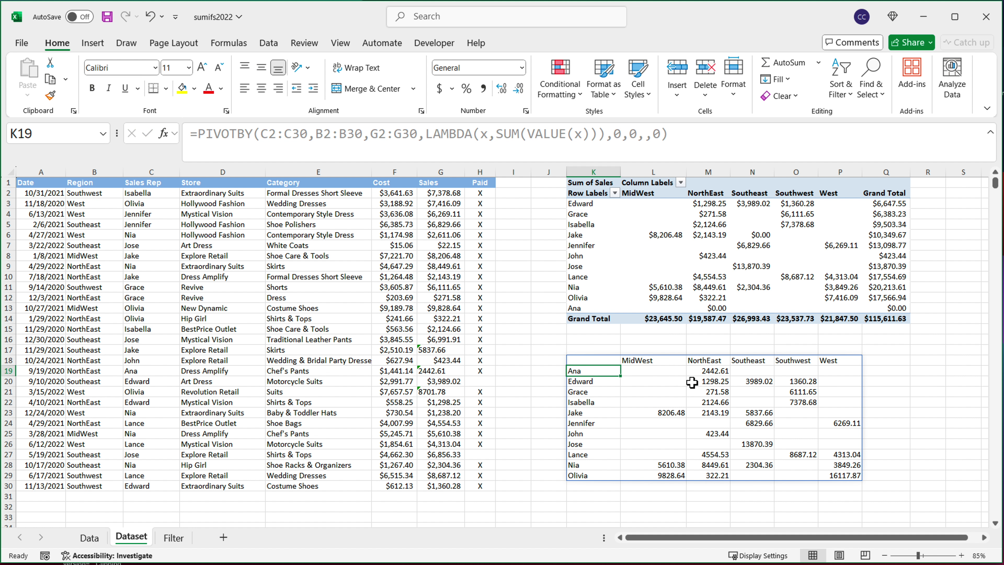
# Examine the recalculated value in M19 and the LAMBDA argument in the K18 PIVOTBY formula, leaving the formula as it is.
pyautogui.click(713, 374)
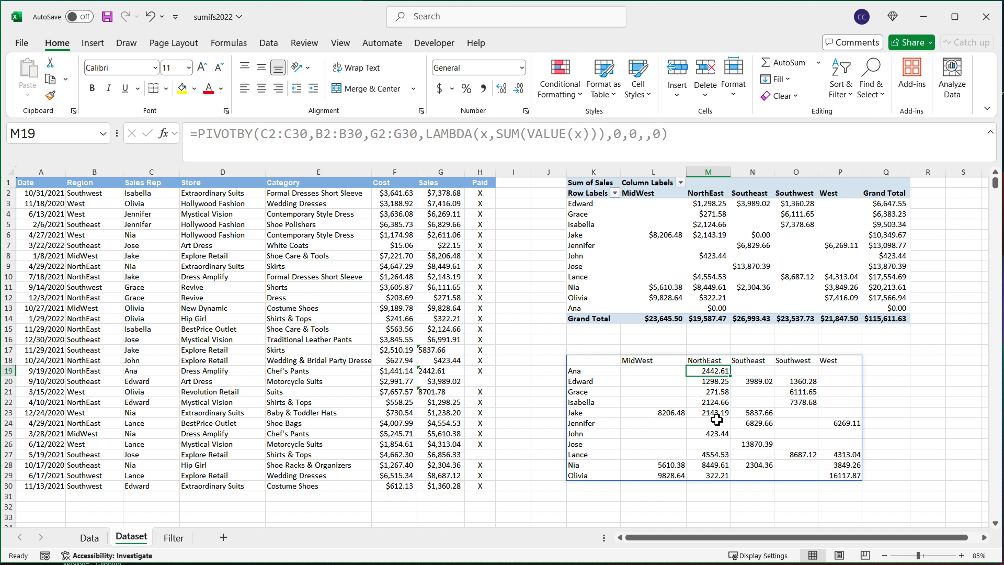
pyautogui.click(604, 365)
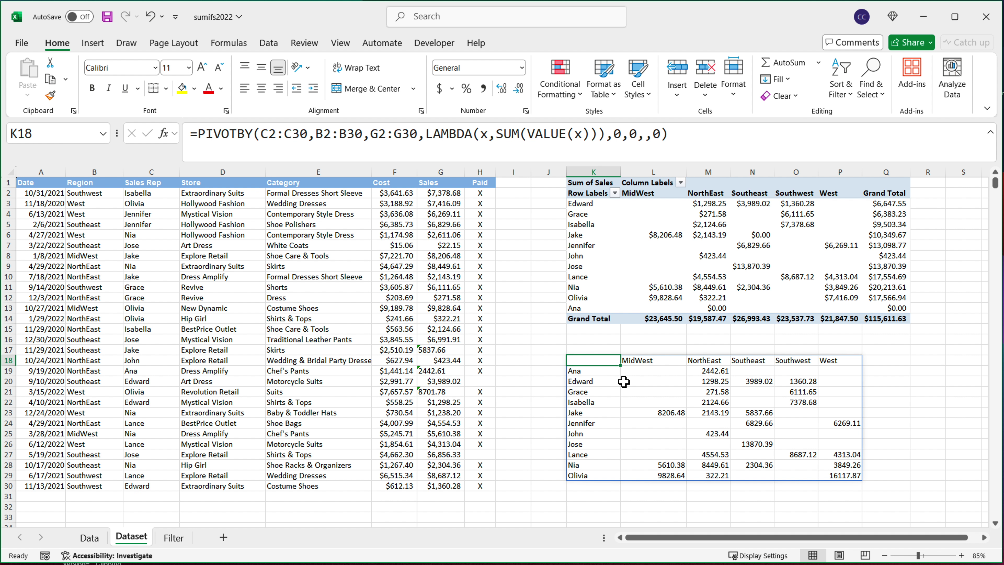
pyautogui.click(601, 364)
pyautogui.doubleClick(601, 364)
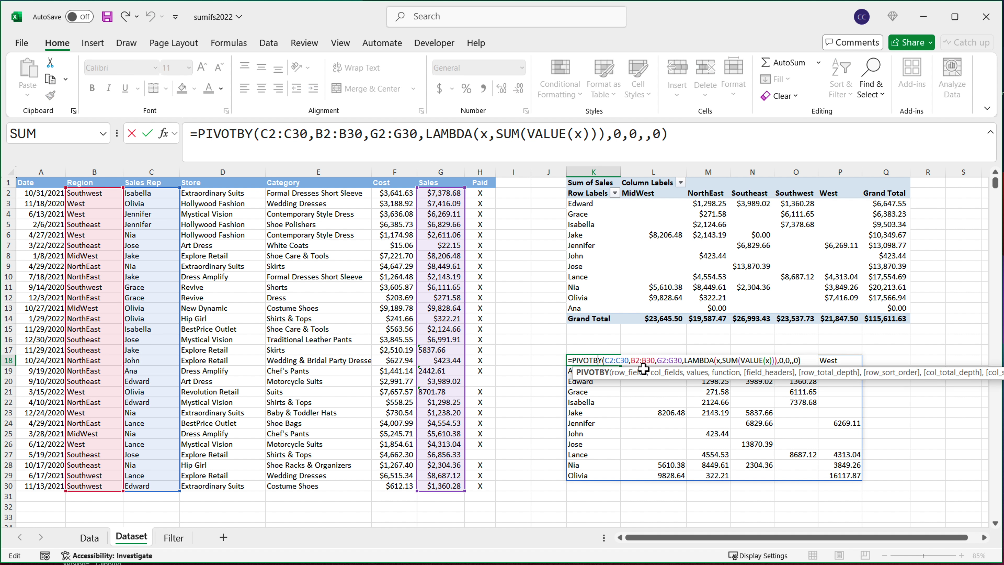
pyautogui.click(766, 364)
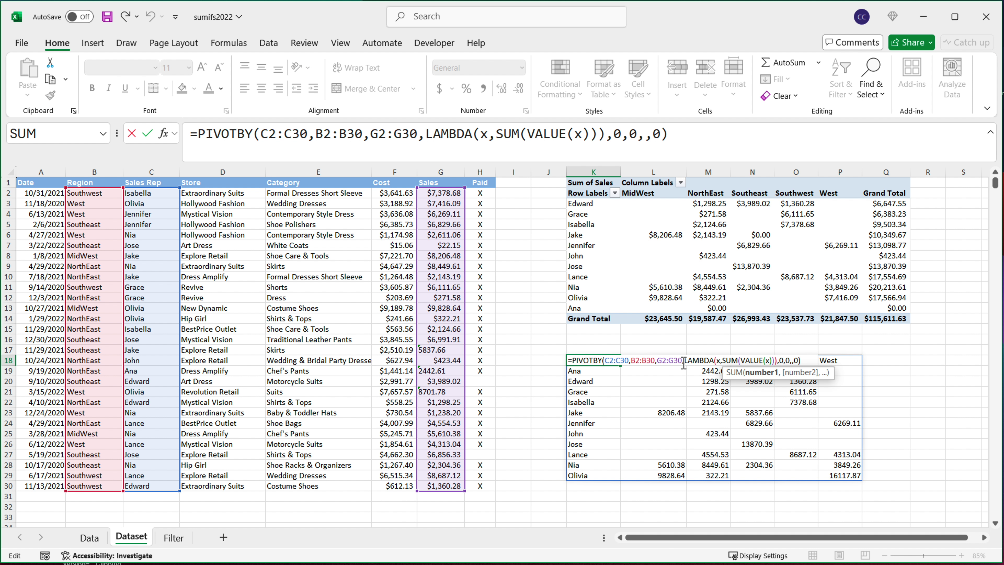
pyautogui.moveTo(688, 364); pyautogui.dragTo(782, 369)
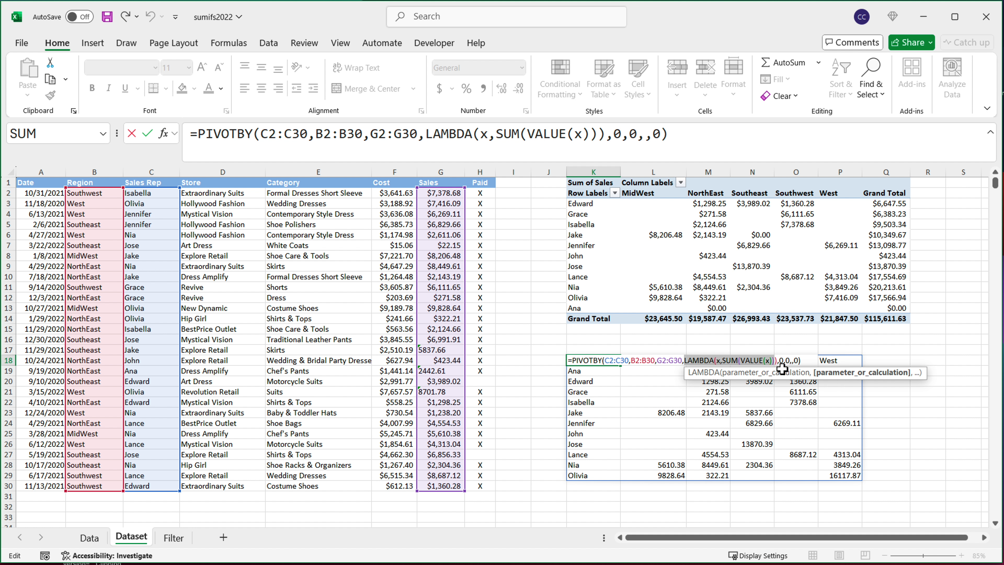
pyautogui.click(806, 363)
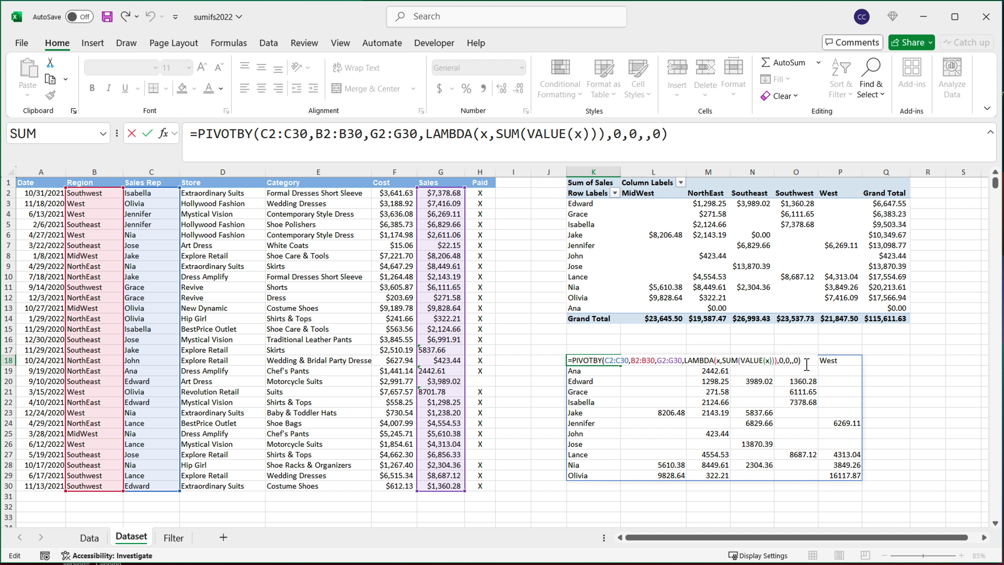
pyautogui.press('Return')
# Remove the Region field from the PivotTable's Columns area.
pyautogui.click(677, 271)
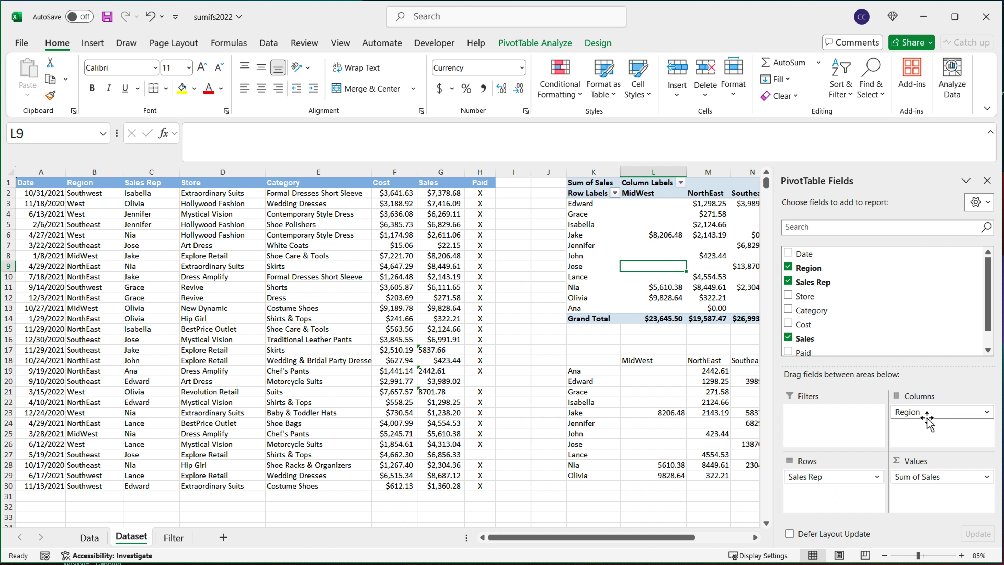
pyautogui.moveTo(924, 405); pyautogui.dragTo(344, 375)
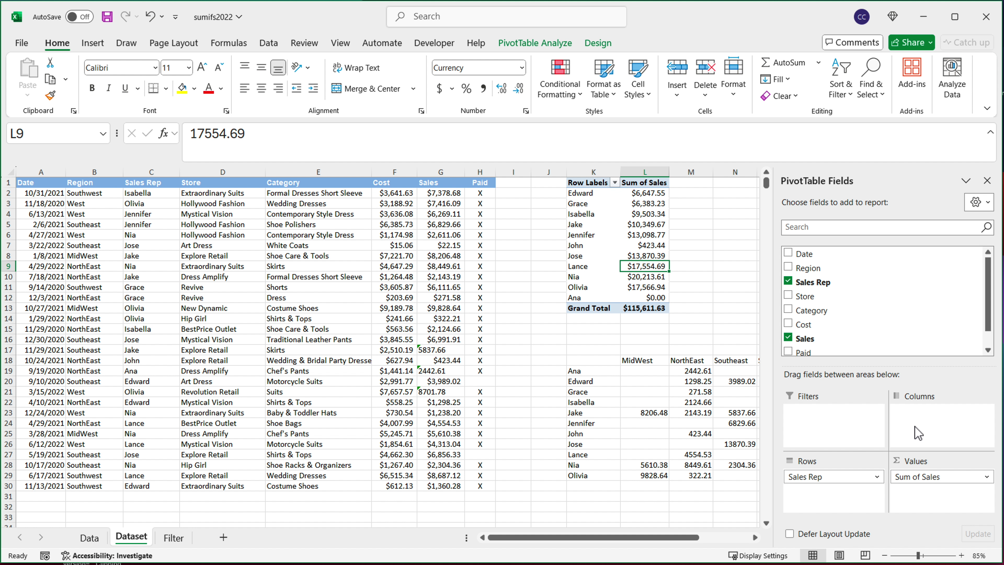
pyautogui.click(709, 288)
pyautogui.click(743, 299)
pyautogui.write('=GROU')
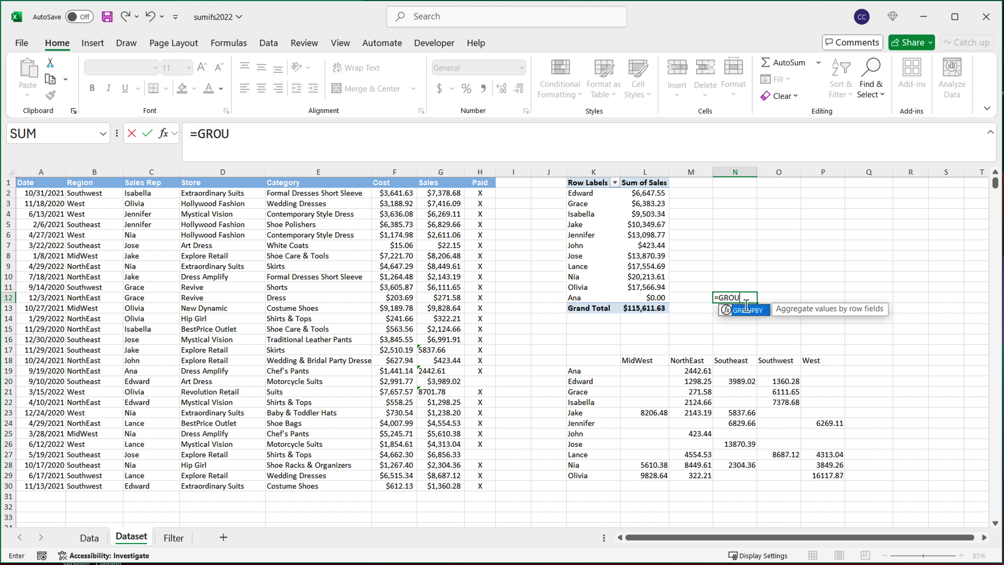
pyautogui.doubleClick(746, 309)
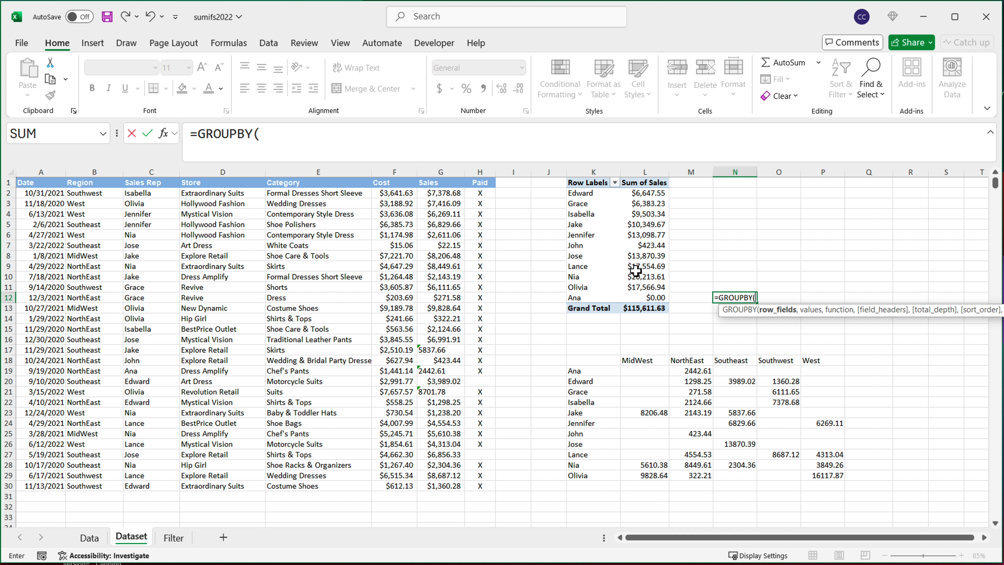
pyautogui.press('Escape')
# Examine the LAMBDA argument of the PIVOTBY formula in K18, leaving the formula as it is.
pyautogui.click(648, 412)
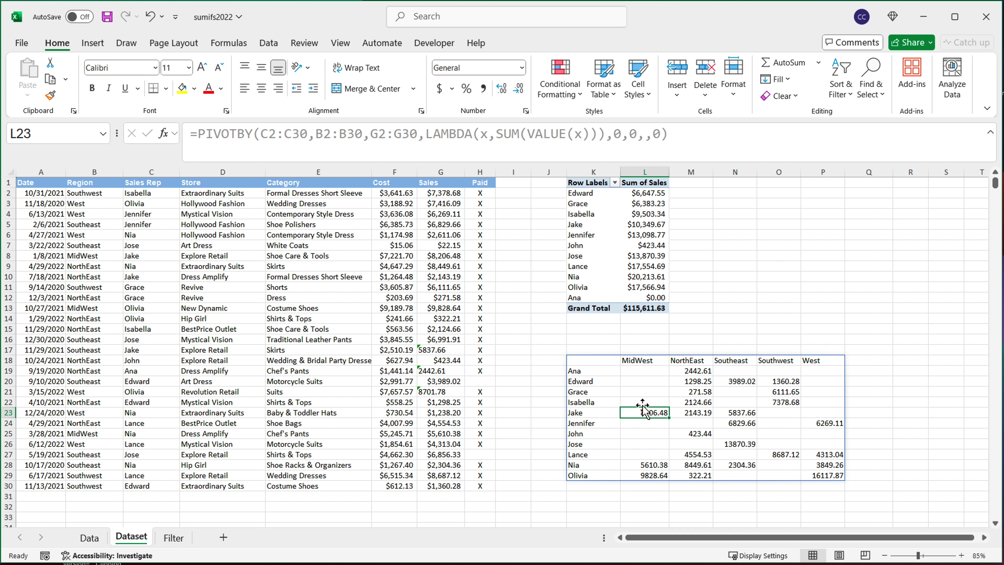
pyautogui.click(609, 364)
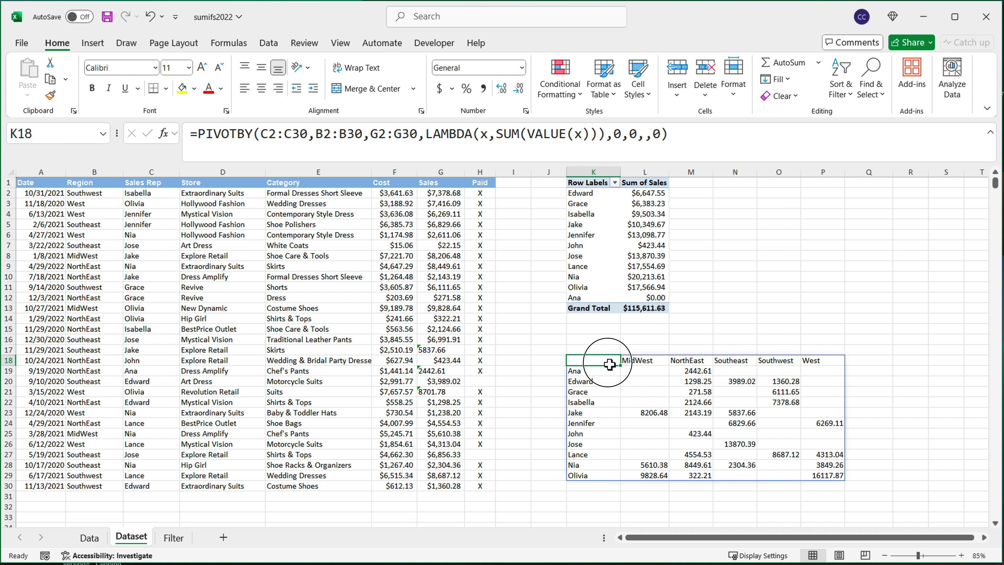
pyautogui.doubleClick(609, 364)
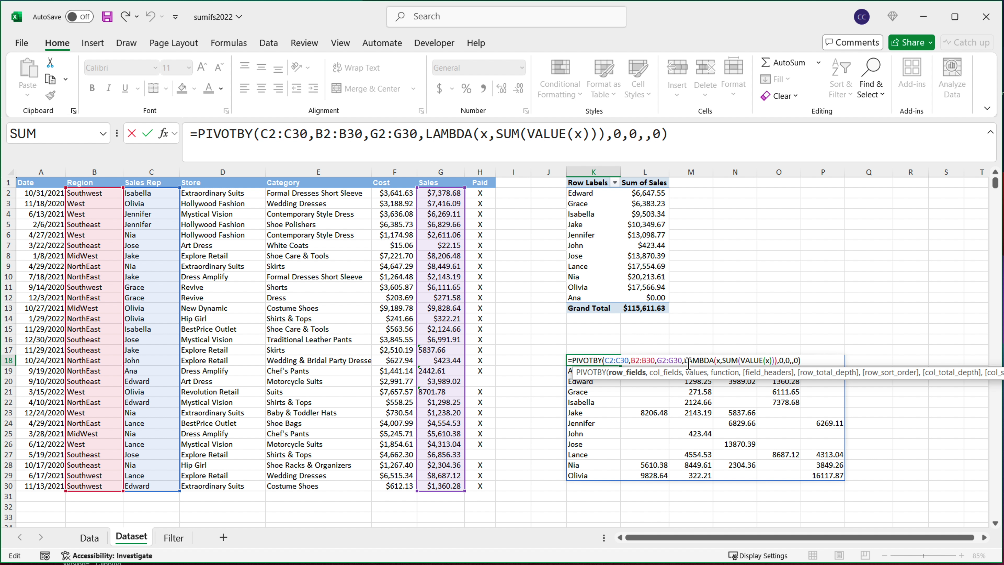
pyautogui.moveTo(687, 363); pyautogui.dragTo(781, 367)
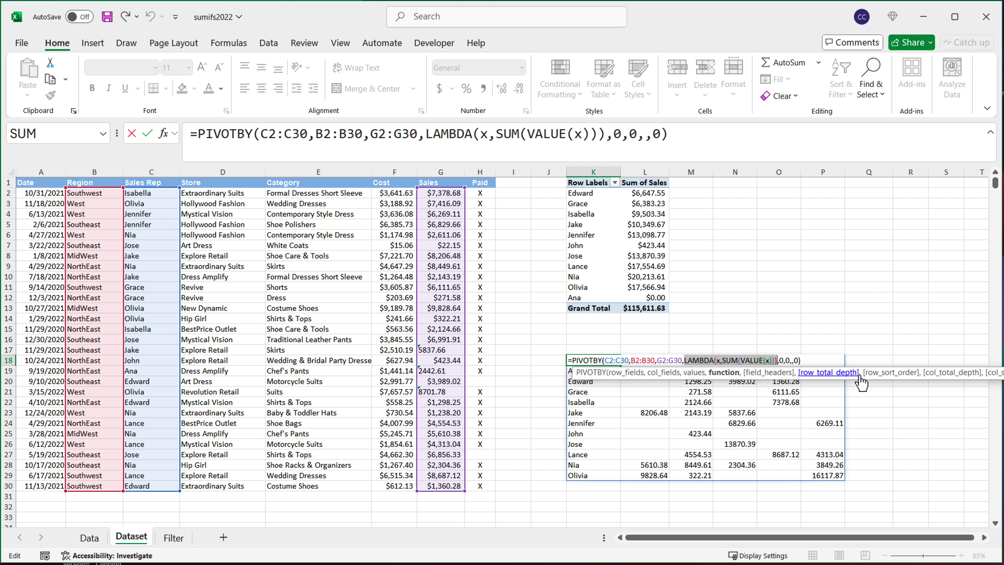
pyautogui.press('Return')
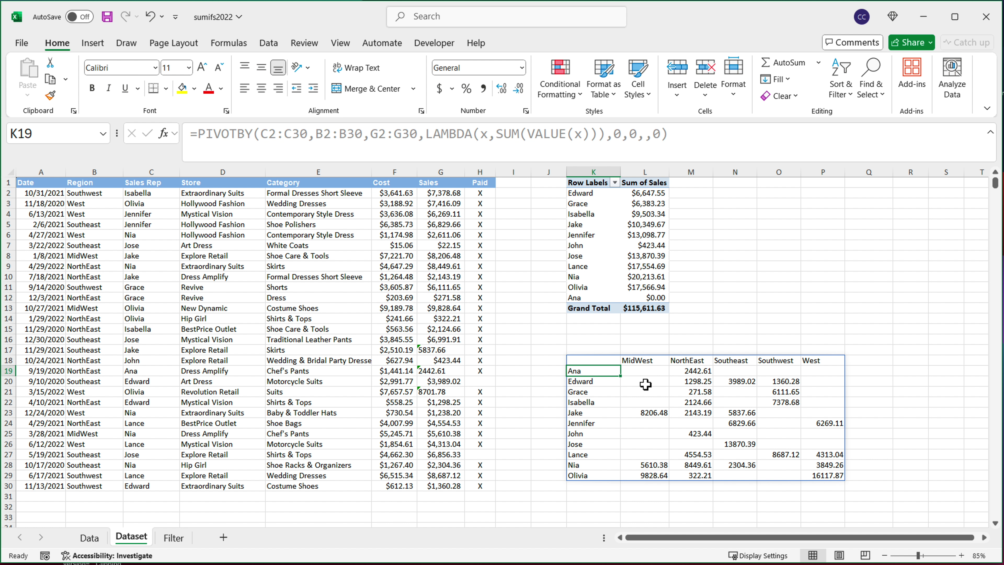
# Add the Region field to the PivotTable's Columns area and the Store field to its Filters area.
pyautogui.click(624, 246)
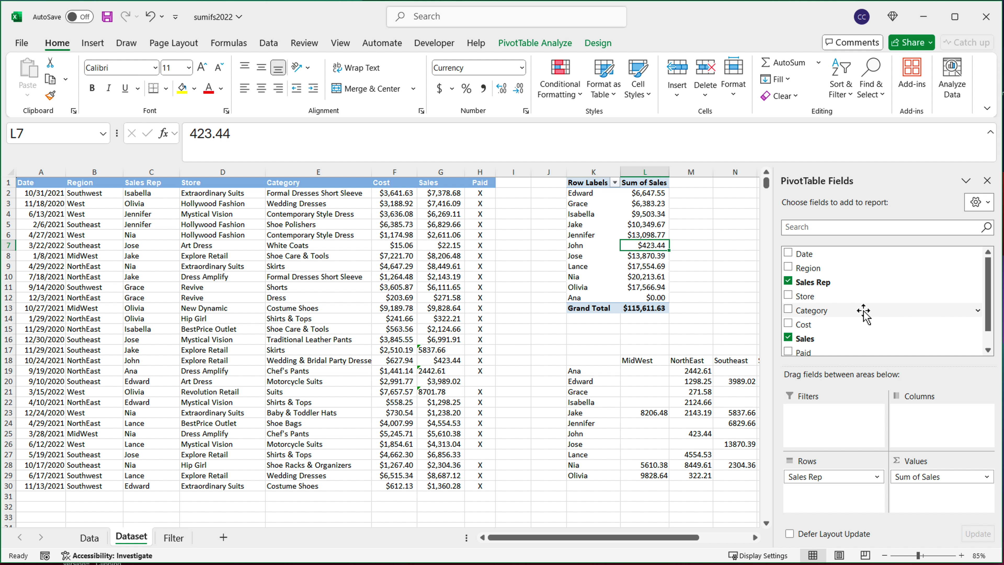
pyautogui.moveTo(824, 276); pyautogui.dragTo(929, 431)
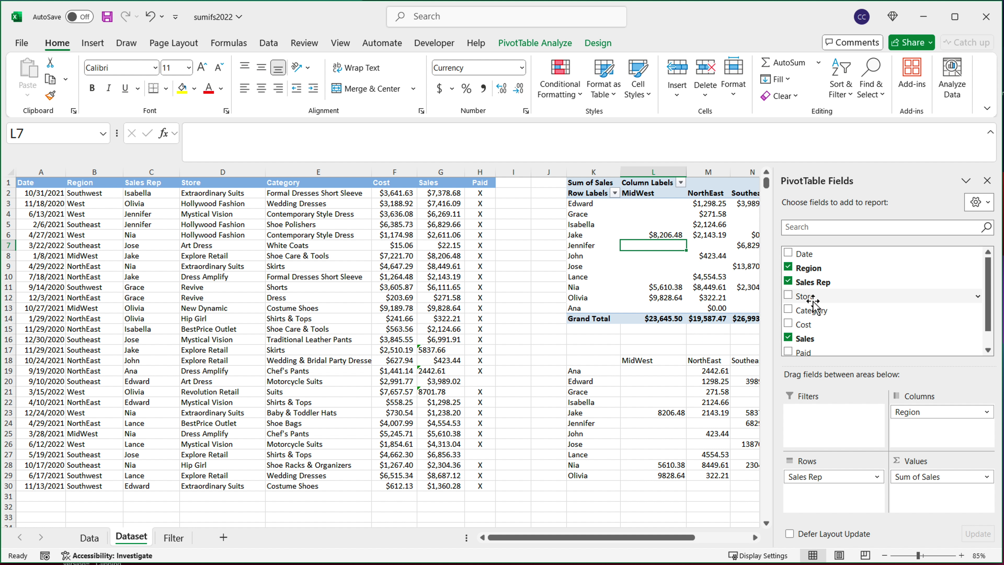
pyautogui.moveTo(826, 300); pyautogui.dragTo(831, 437)
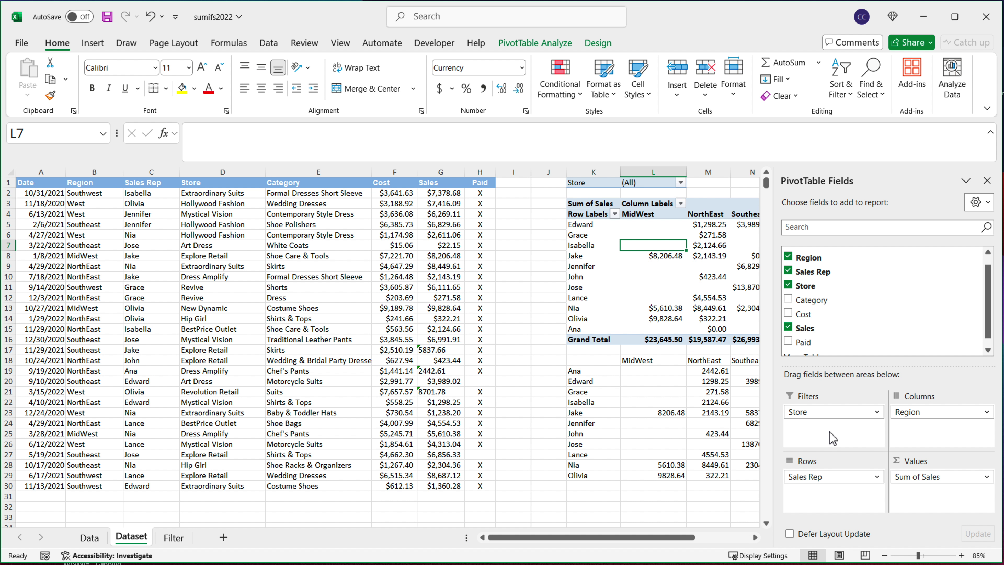
pyautogui.click(539, 328)
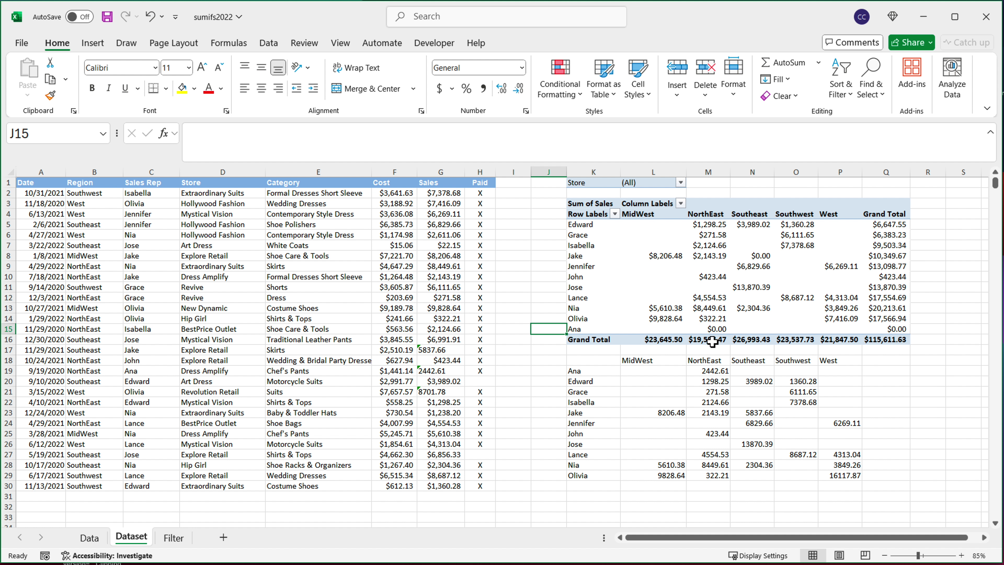
# Filter the PivotTable by the store Art Dress.
pyautogui.click(680, 183)
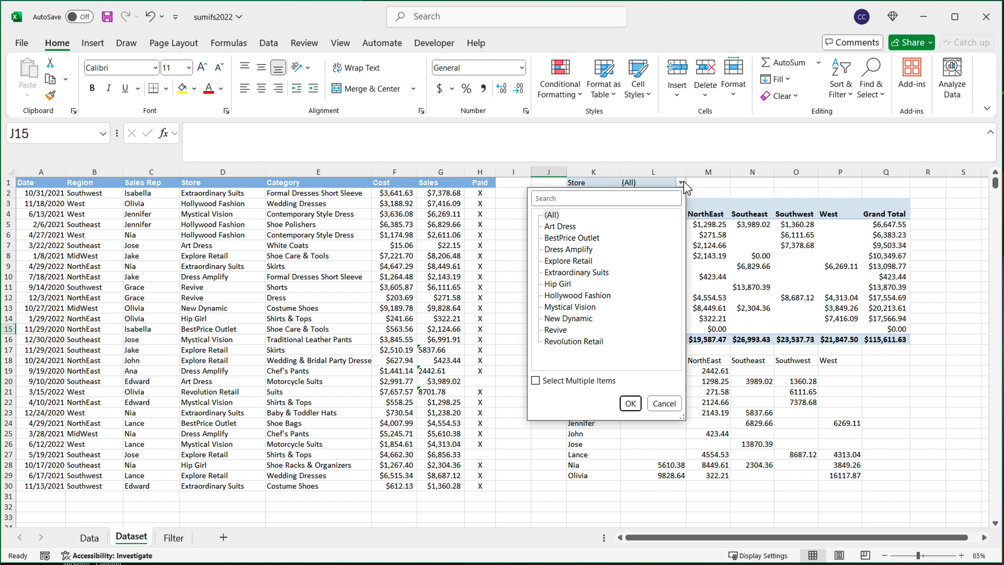
pyautogui.click(569, 228)
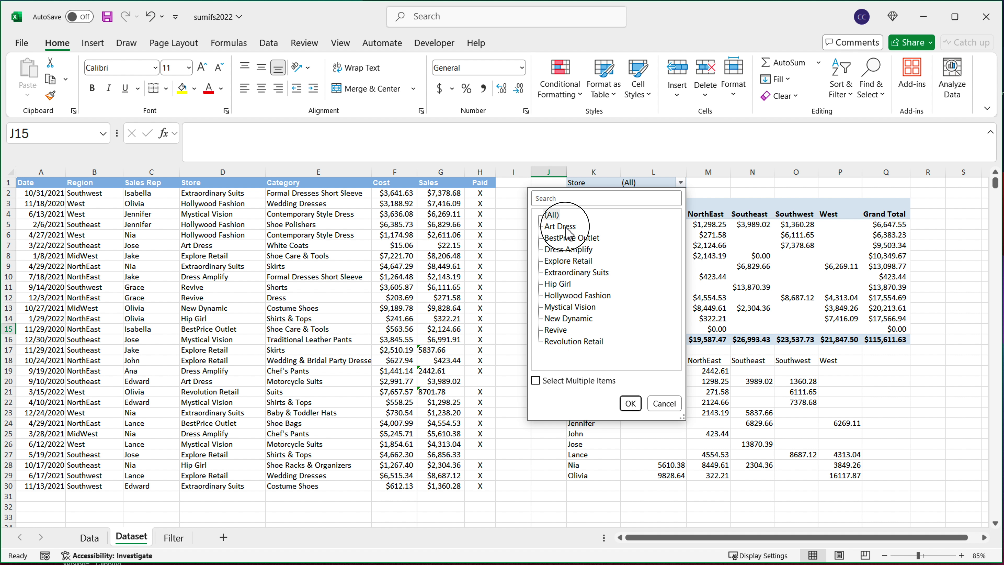
pyautogui.click(630, 404)
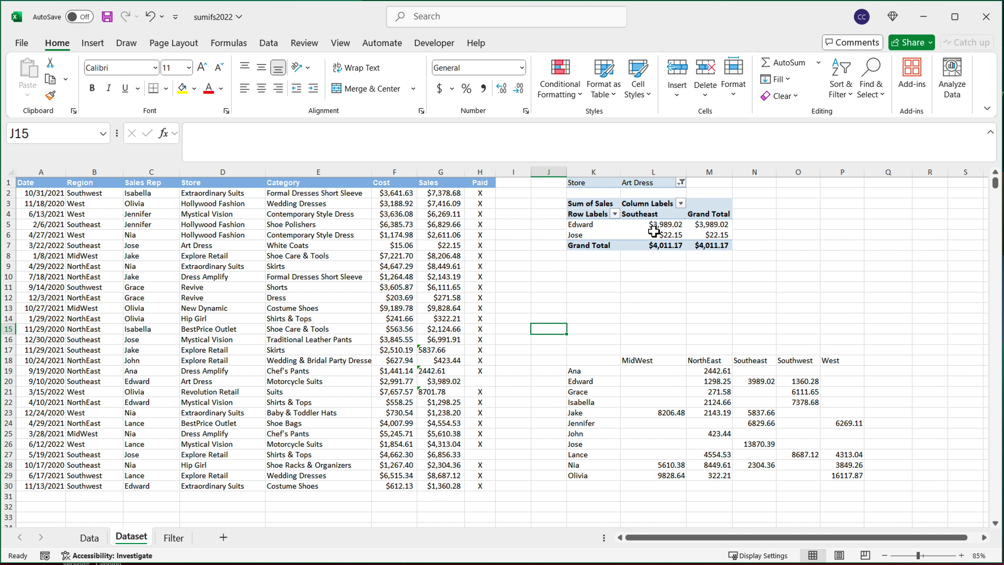
pyautogui.moveTo(654, 231)
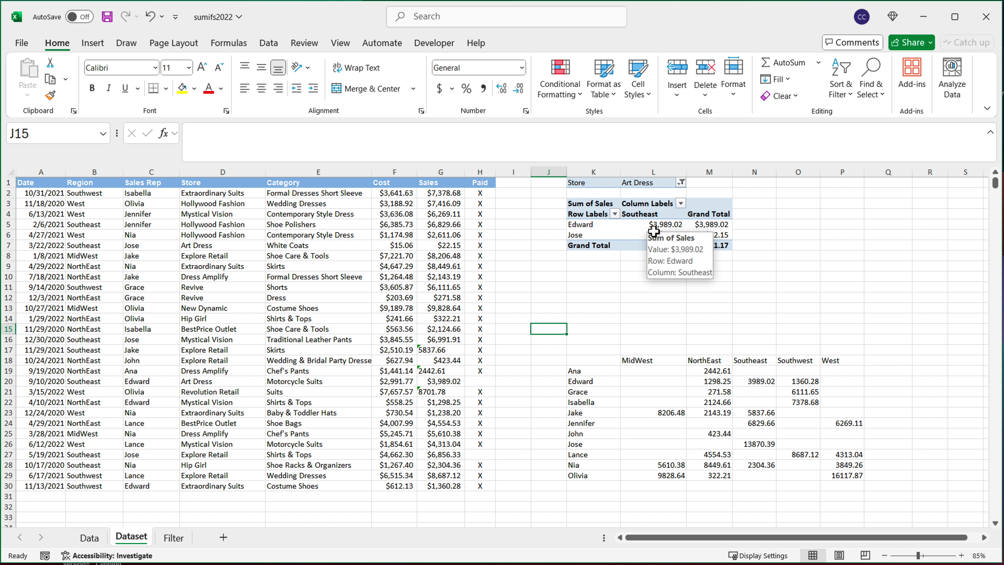
# Extend the PIVOTBY formula in K18 up to the filter_array argument, leaving col_sort_order empty.
pyautogui.click(609, 403)
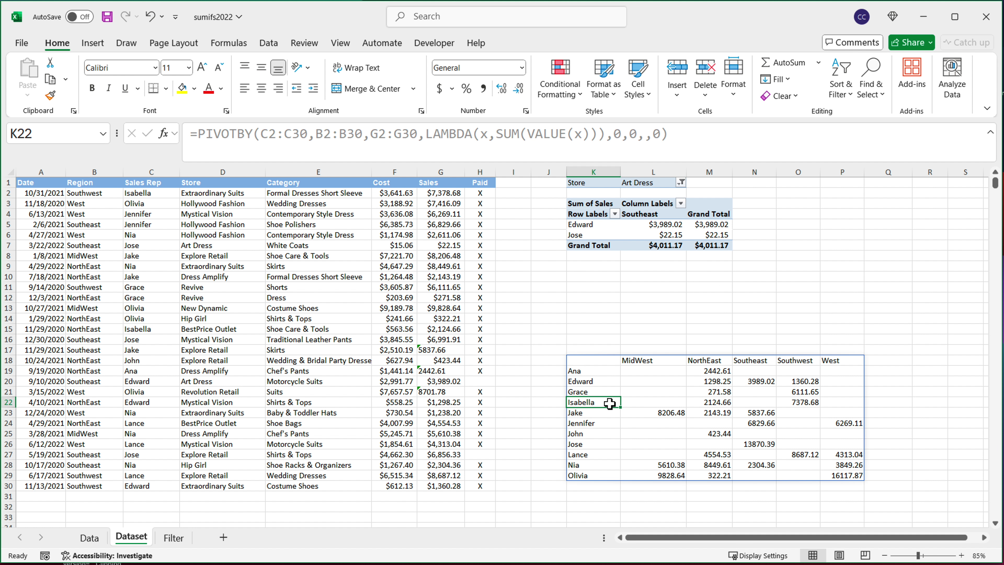
pyautogui.click(600, 362)
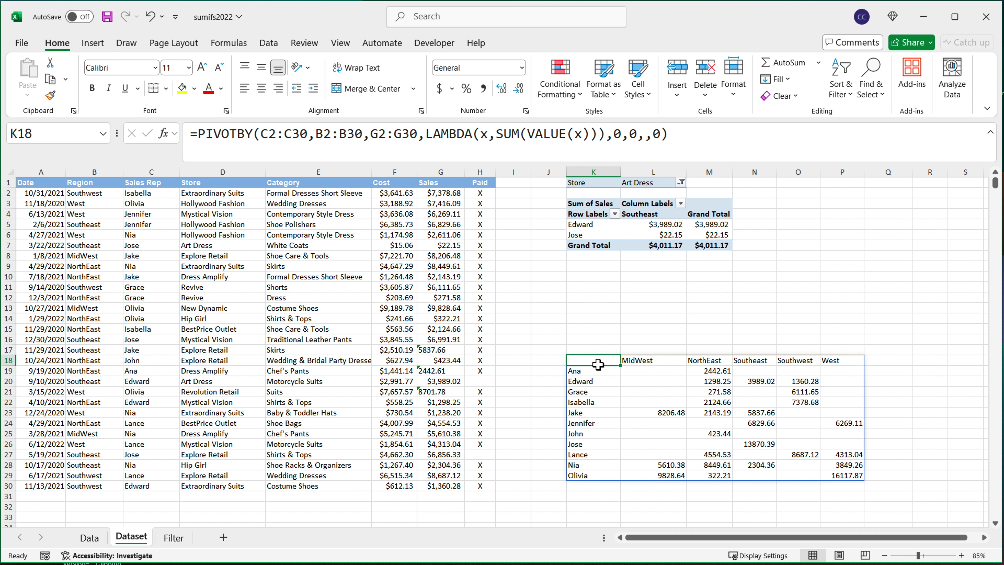
pyautogui.doubleClick(584, 363)
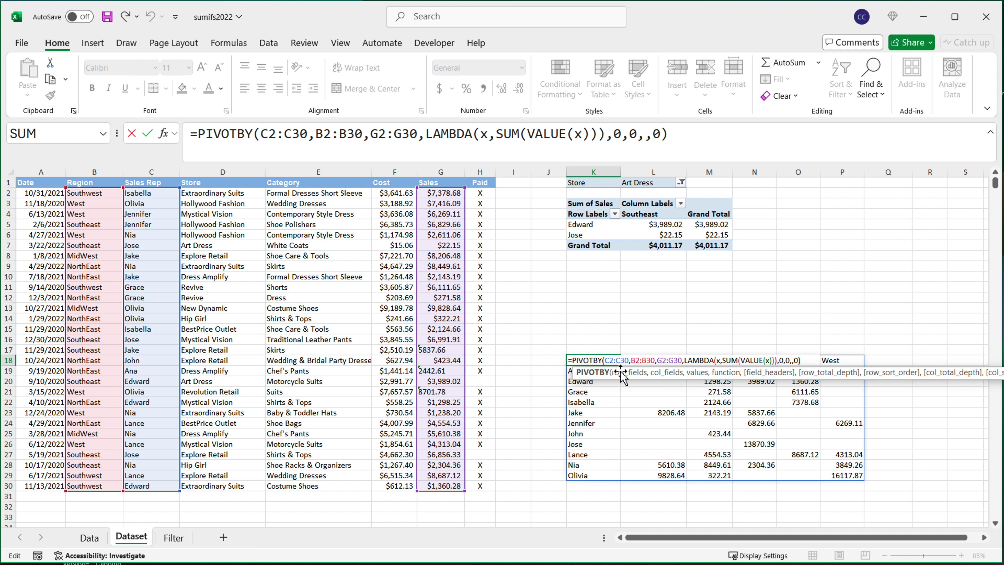
pyautogui.click(800, 361)
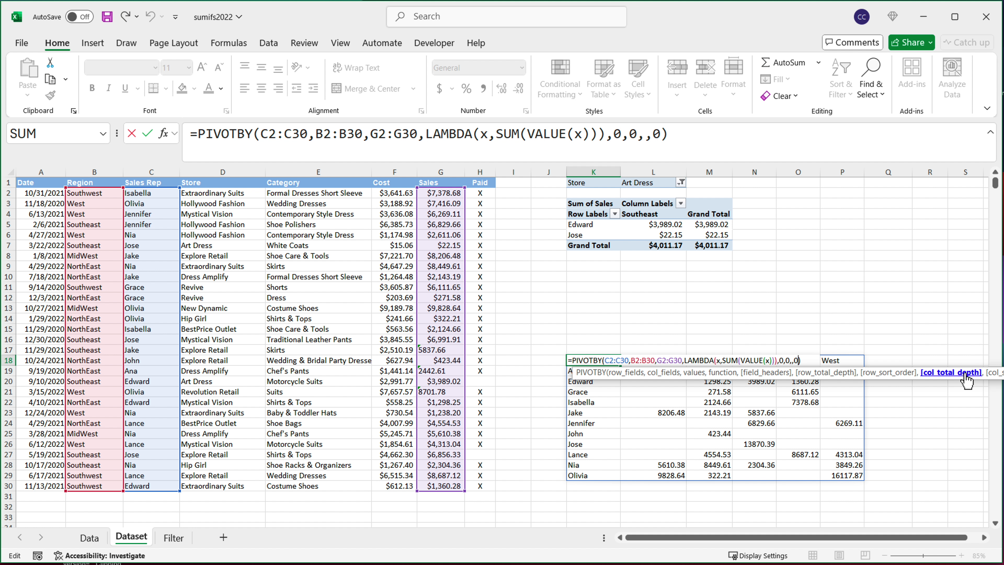
pyautogui.click(638, 135)
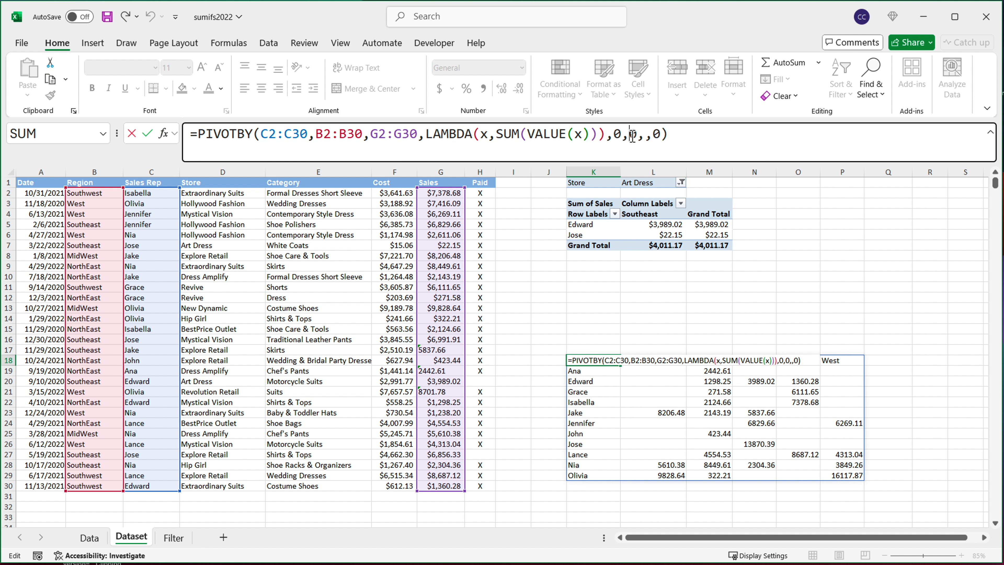
pyautogui.click(664, 135)
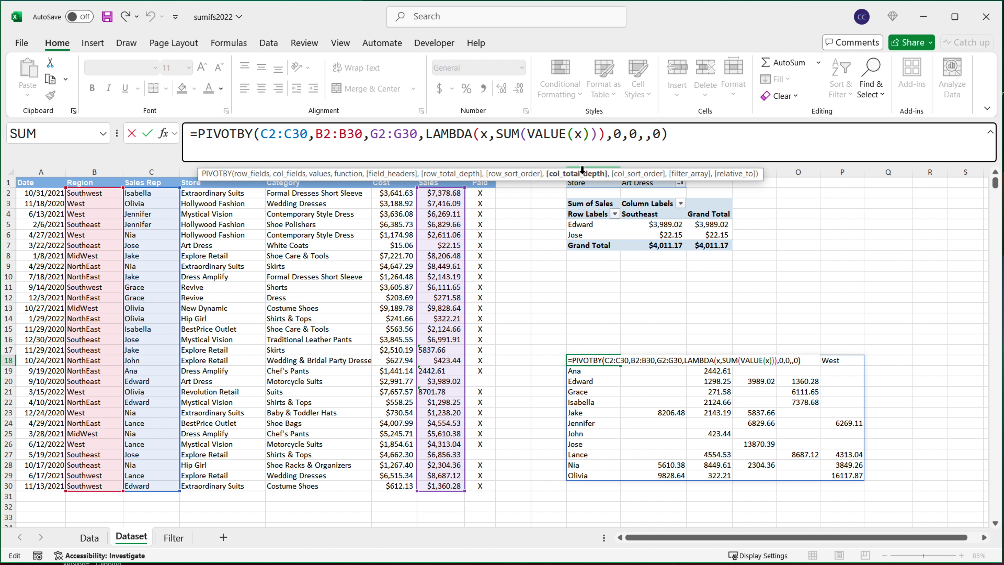
pyautogui.write(',')
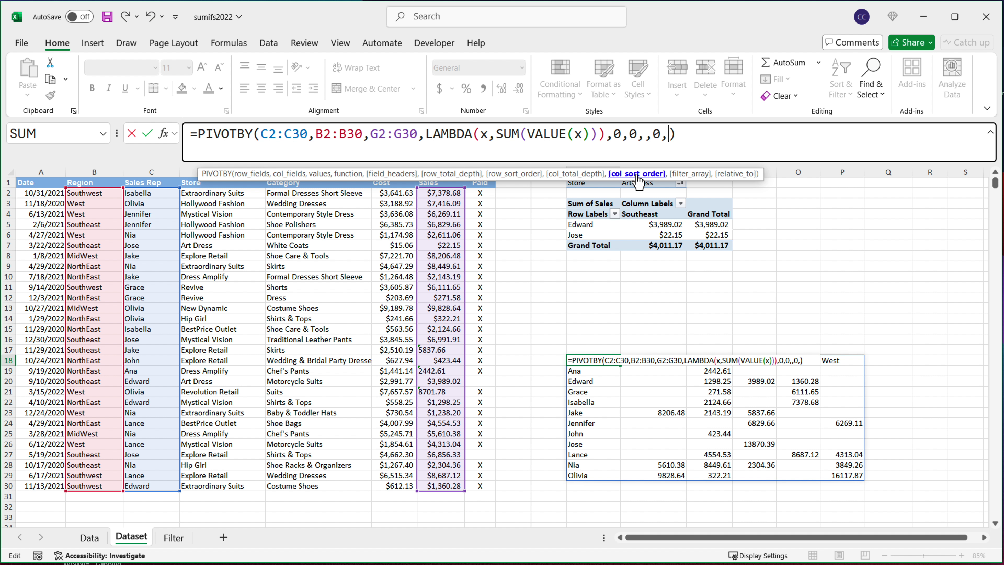
pyautogui.write(',')
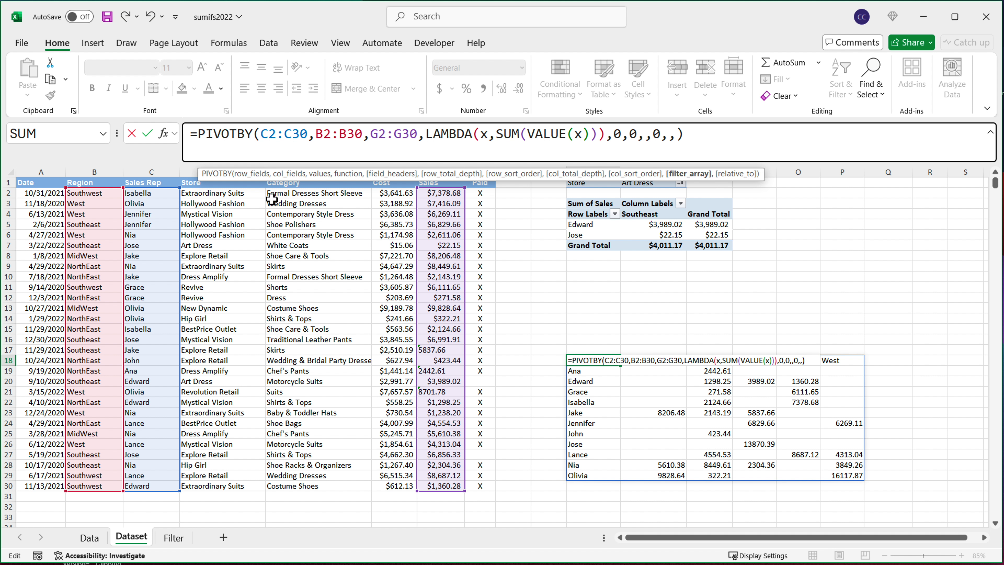
# Enter D2:D30="Art Dress" as the filter_array argument, check the condition's evaluation, and commit the PIVOTBY formula.
pyautogui.moveTo(233, 193); pyautogui.dragTo(230, 490)
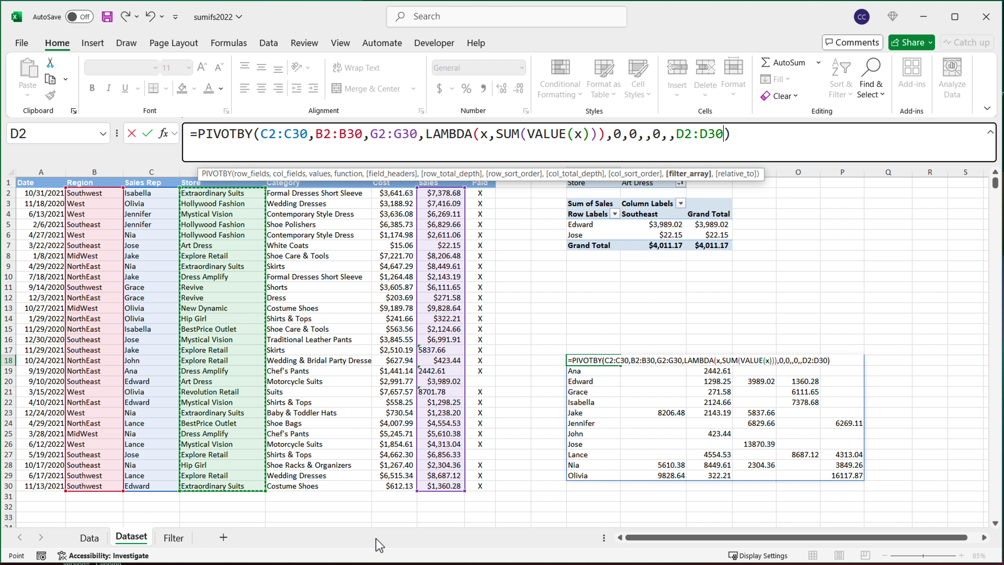
pyautogui.write('="')
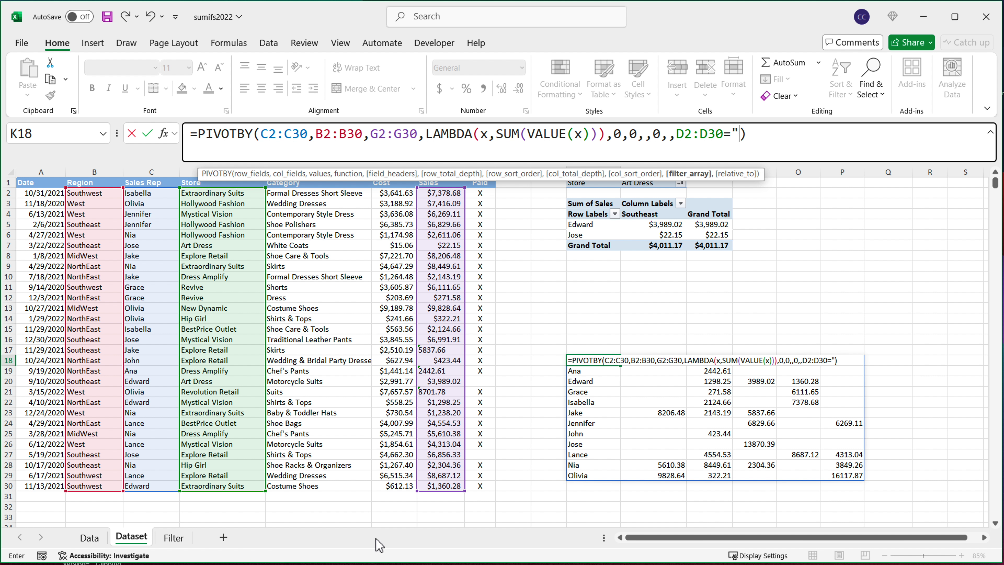
pyautogui.write('A')
pyautogui.write('Dress')
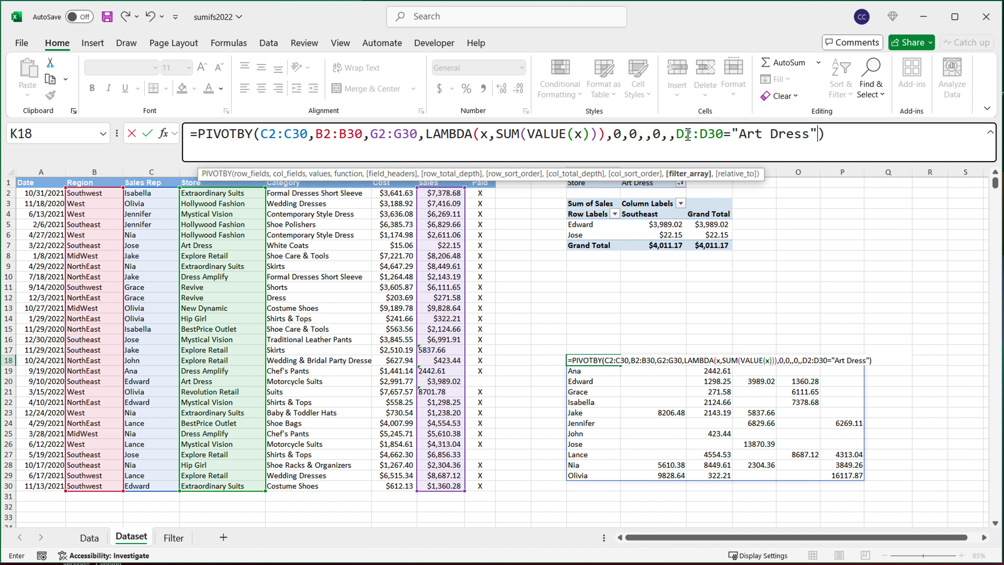
pyautogui.moveTo(677, 134); pyautogui.dragTo(817, 141)
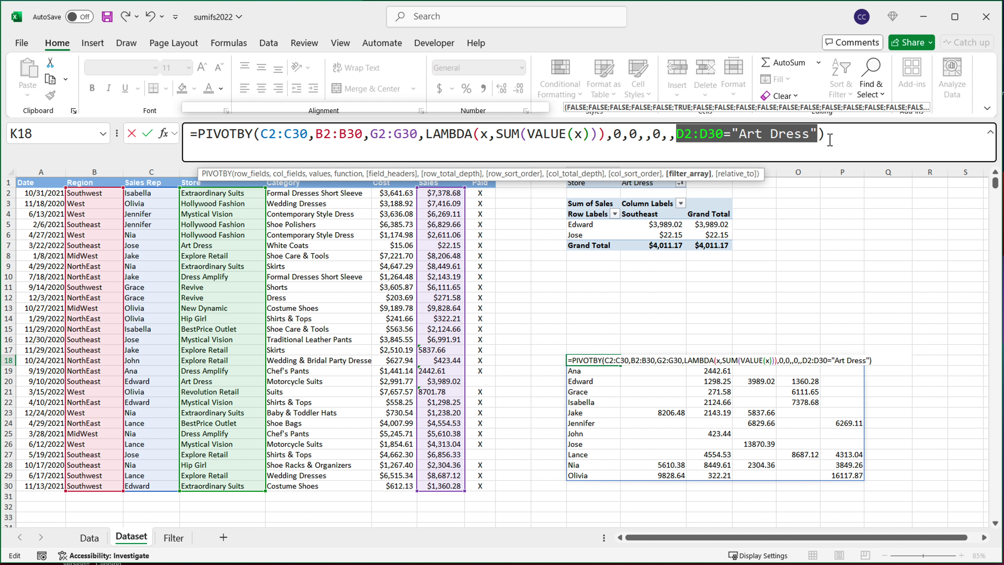
pyautogui.click(829, 139)
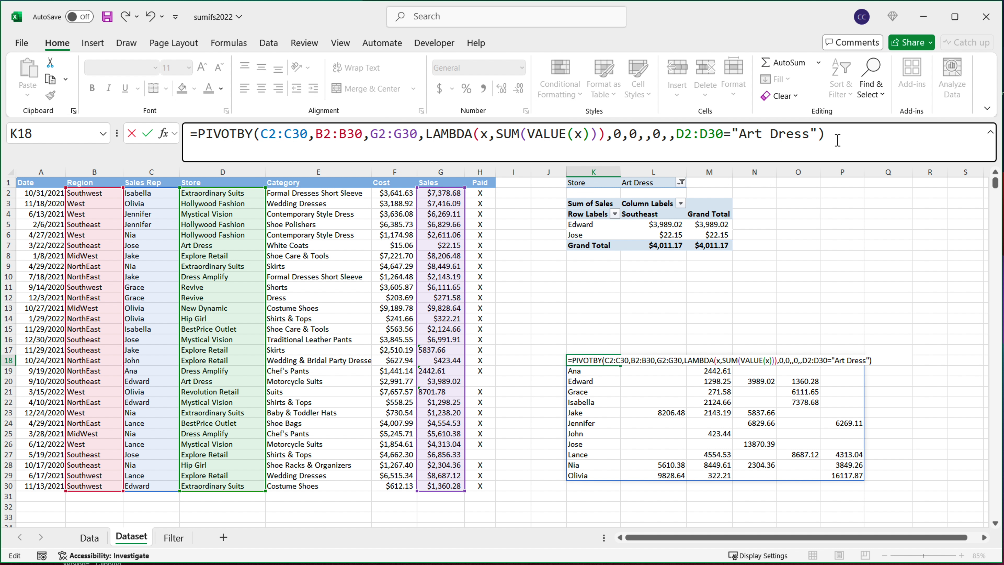
pyautogui.press('Return')
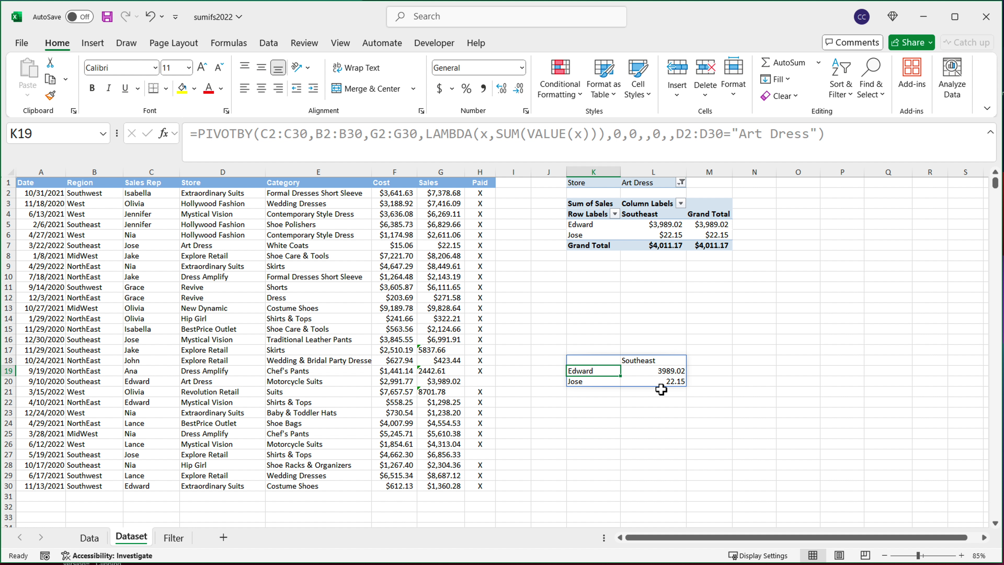
# Compare the PivotTable's grand totals with the filtered PIVOTBY results, and review the full formula in K18 including its LAMBDA.
pyautogui.click(710, 225)
pyautogui.moveTo(712, 235); pyautogui.dragTo(708, 245)
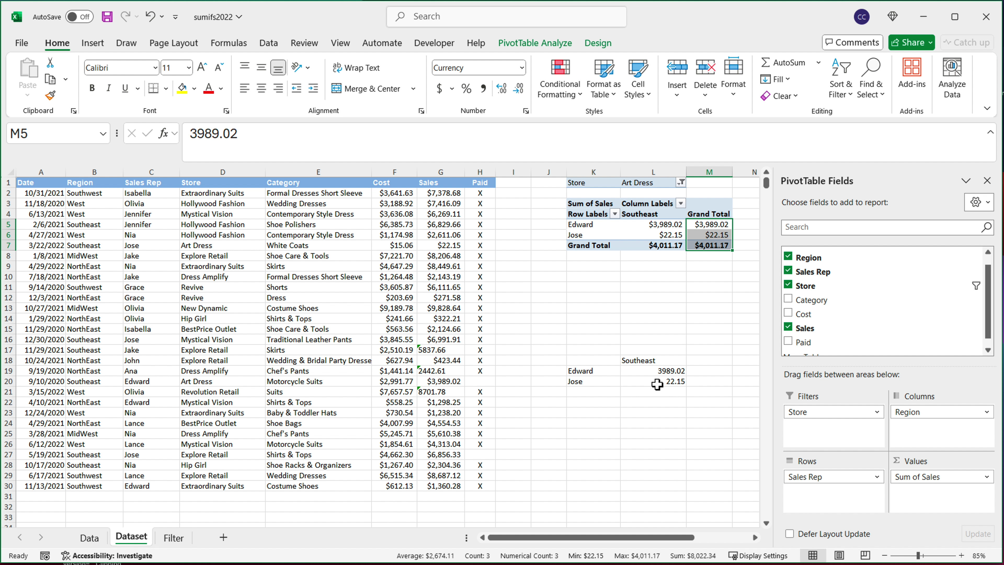
pyautogui.click(641, 372)
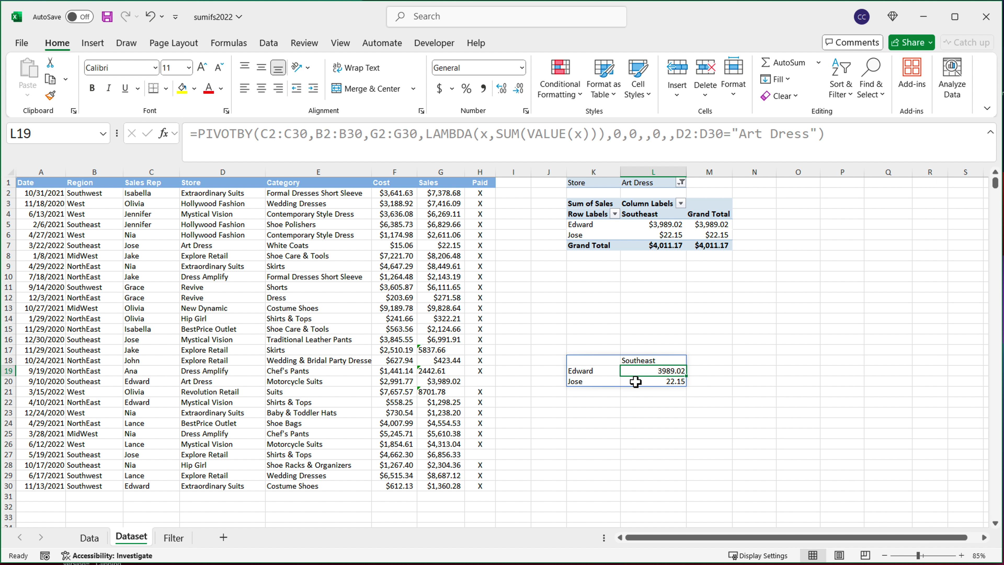
pyautogui.click(585, 365)
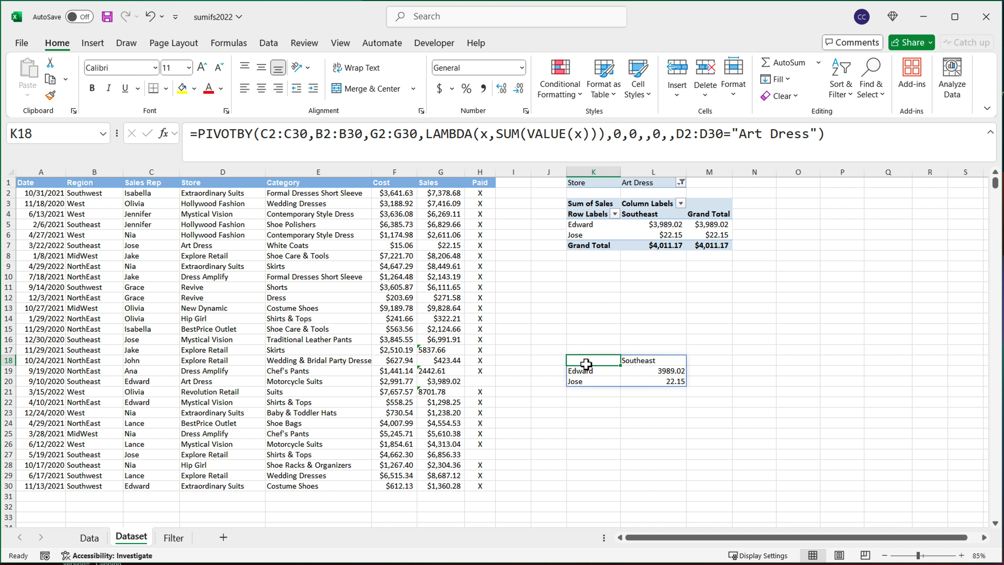
pyautogui.doubleClick(585, 364)
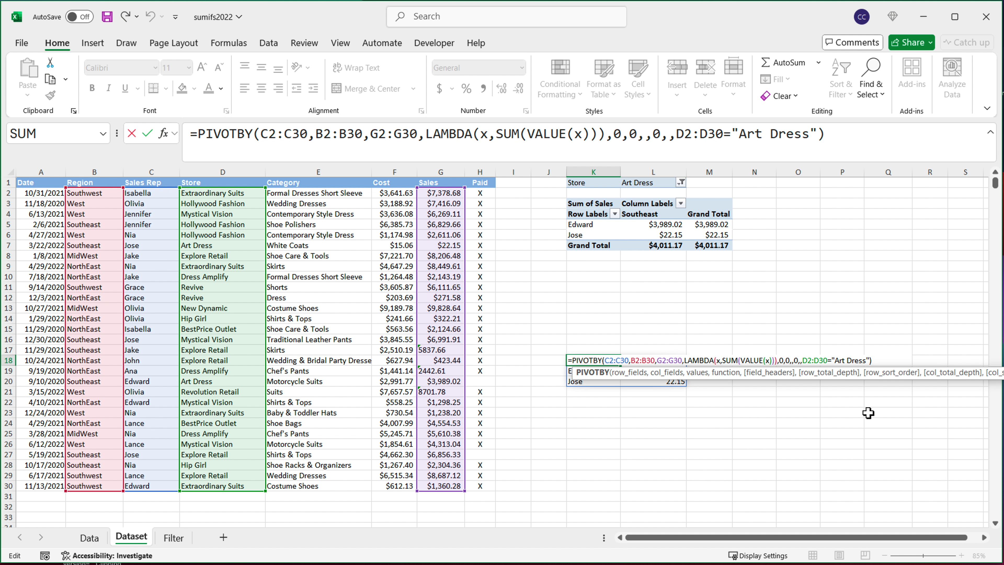
pyautogui.moveTo(872, 360); pyautogui.dragTo(544, 358)
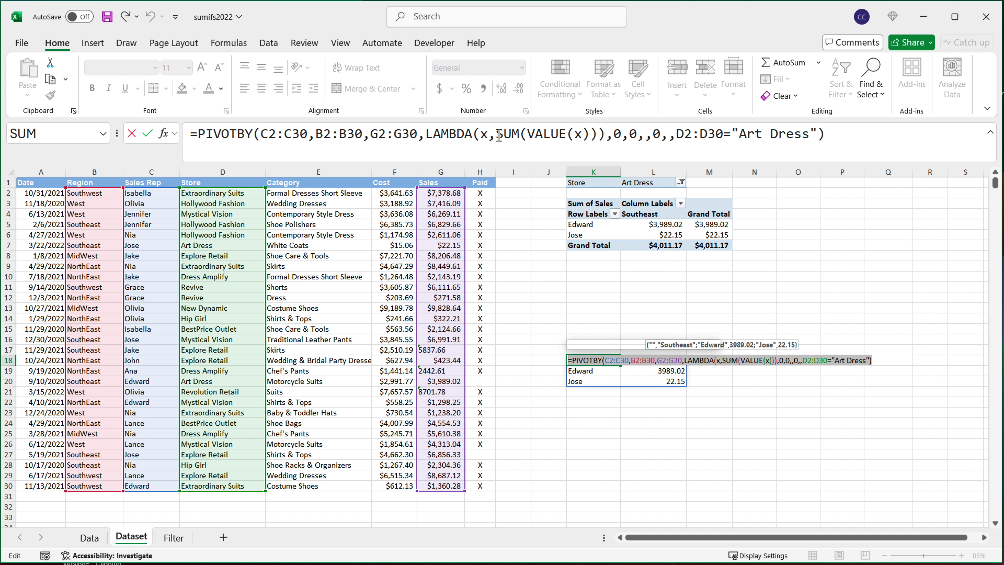
pyautogui.click(493, 145)
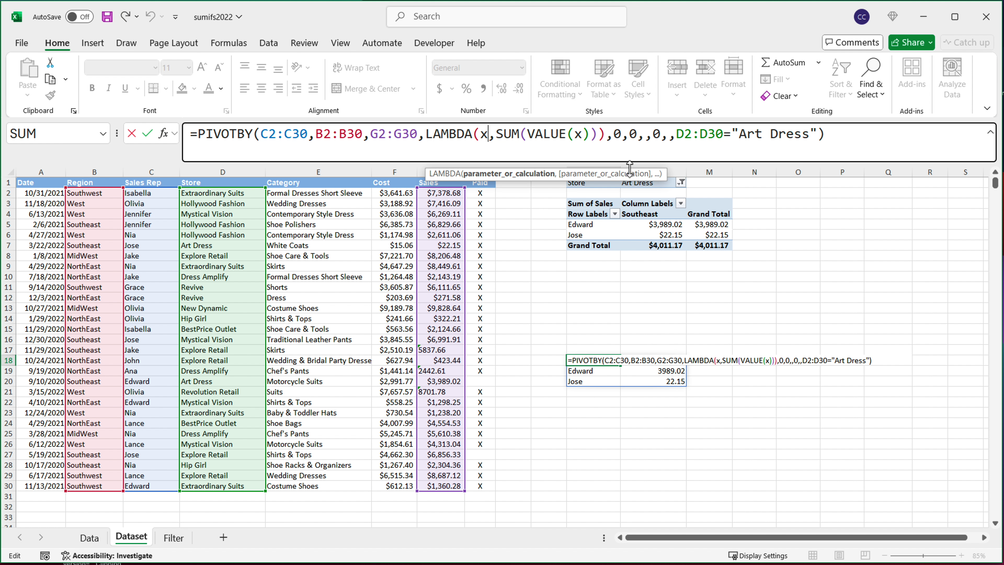
pyautogui.click(845, 143)
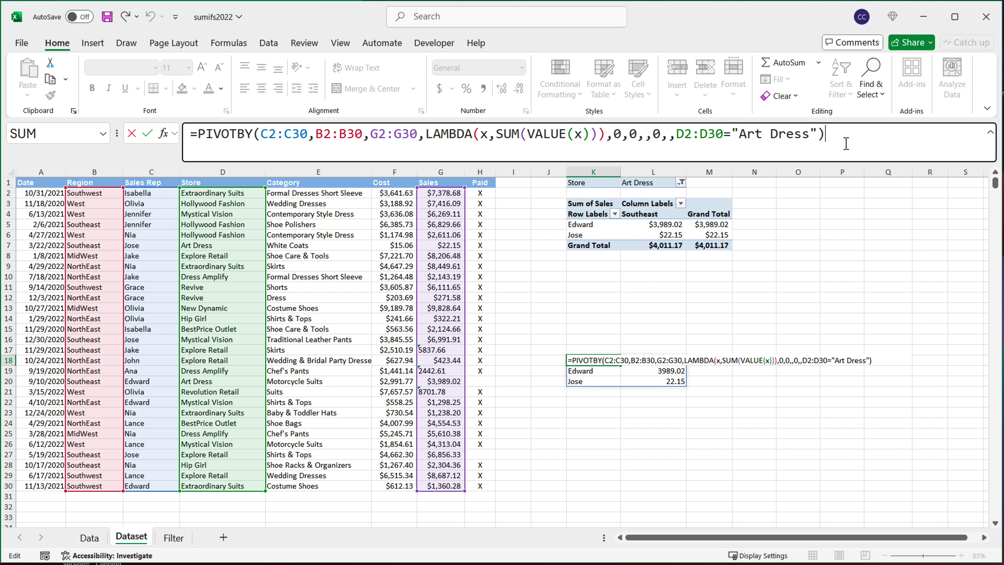